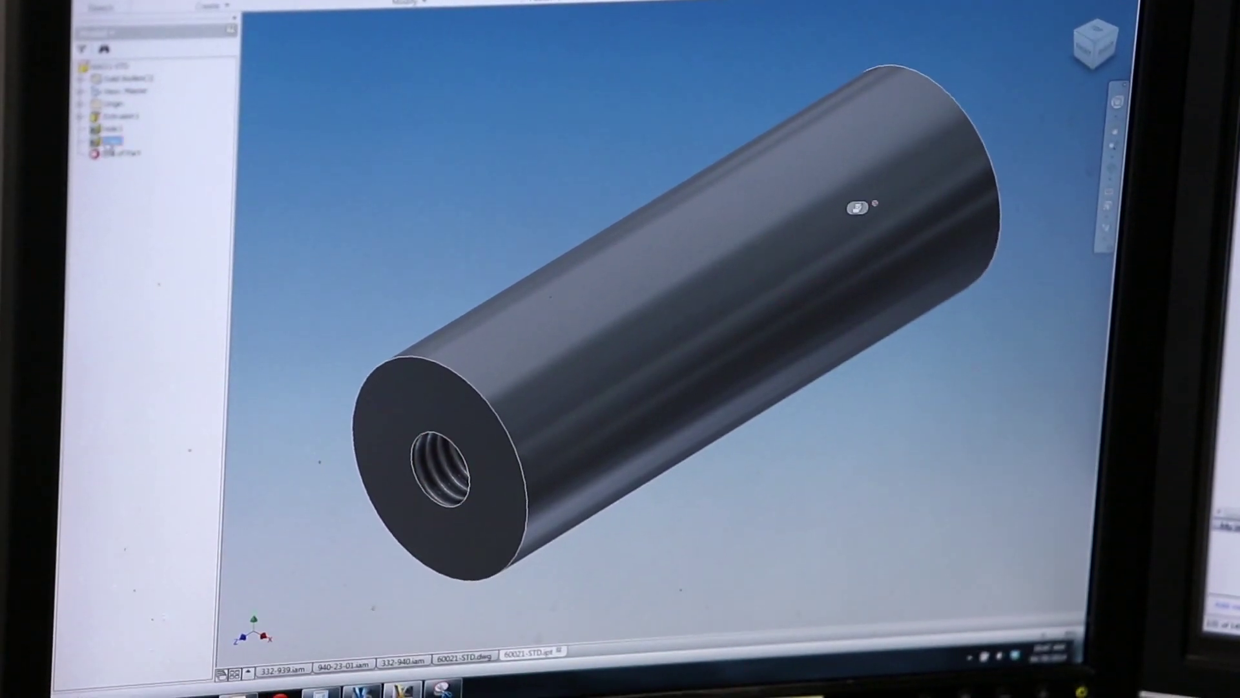
- Right-click a folder in the Vault folder tree to show its actions
{"action": "right_click", "coordinate": [109, 147]}
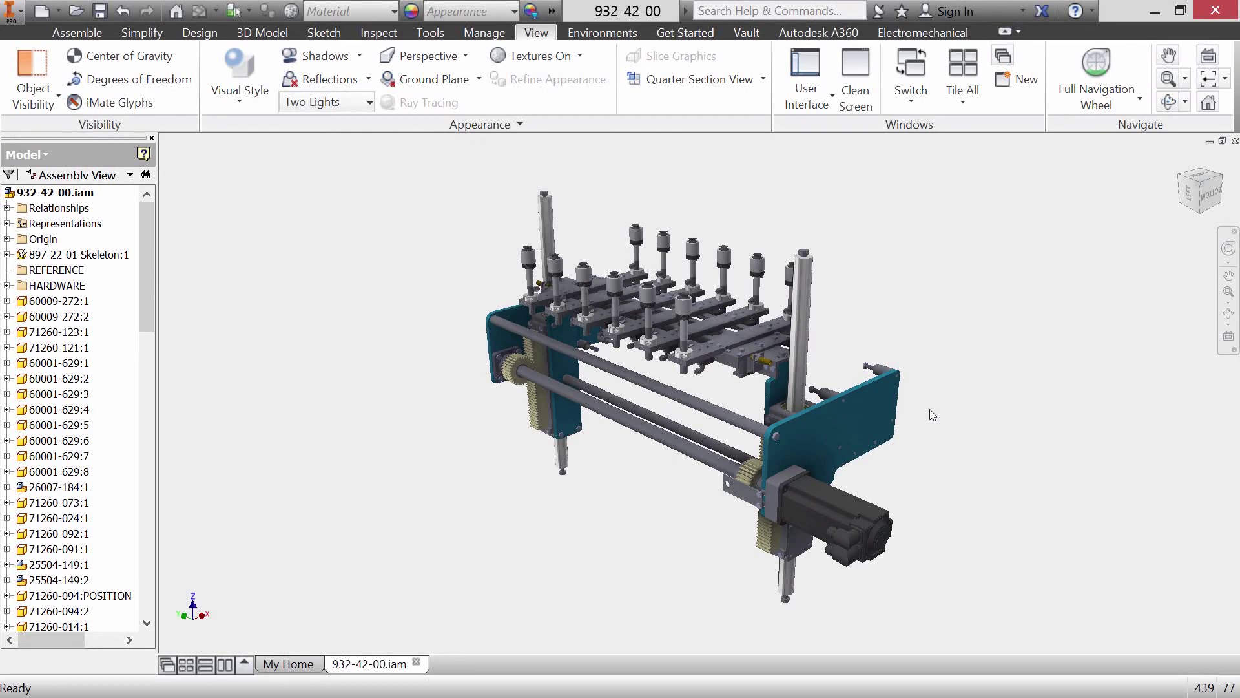
- Zoom Window in on the drive motor at the assembly's front corner
{"action": "key", "text": "z"}
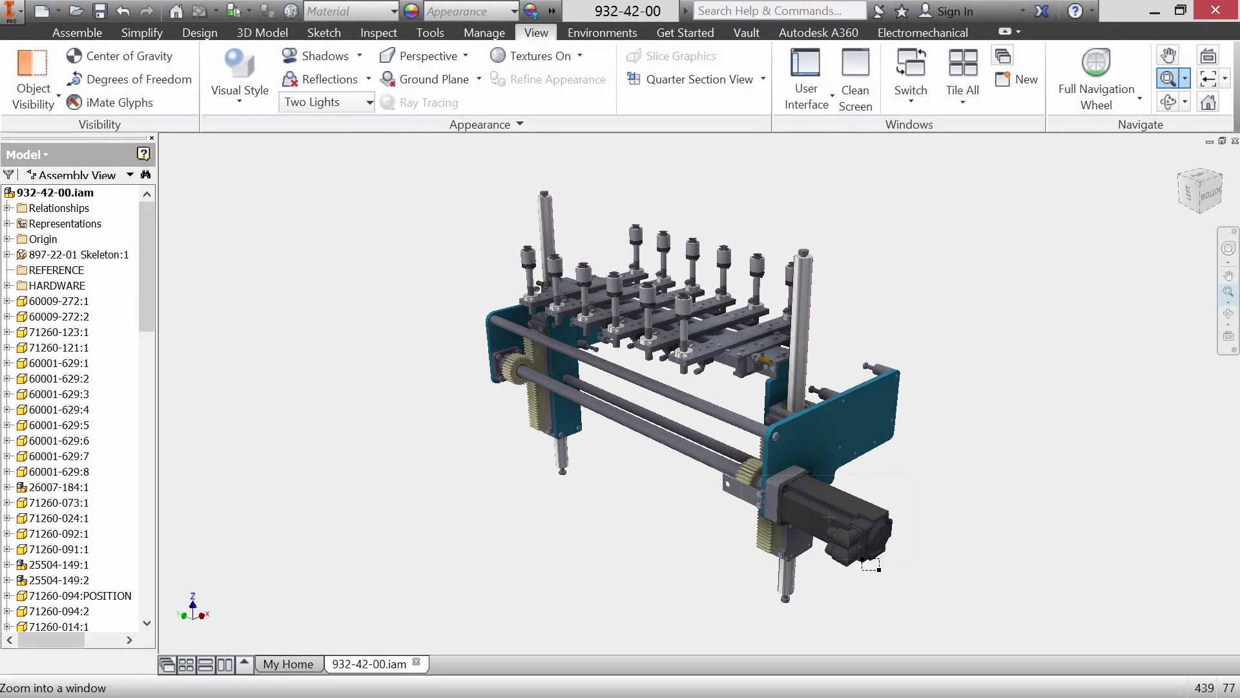
{"action": "left_click", "coordinate": [870, 563]}
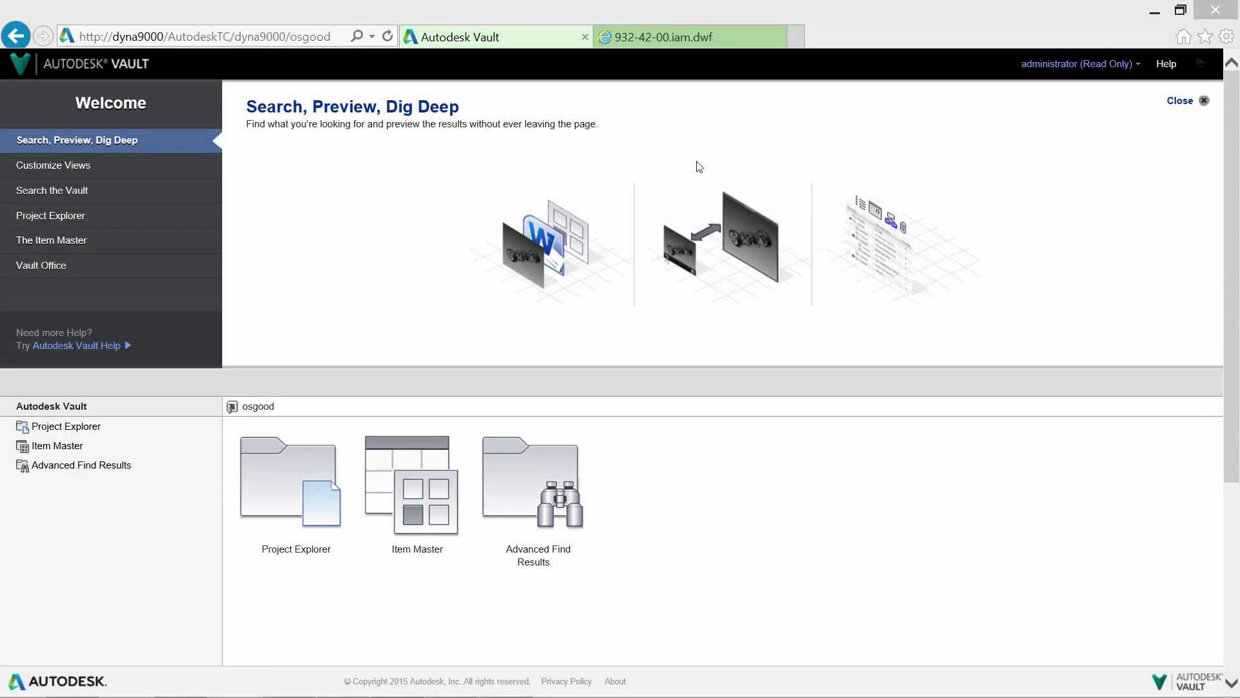
- Browse the Customize Views, Search, Item Master and Vault Office pages, close Welcome, open Project Explorer
{"action": "left_click", "coordinate": [124, 165]}
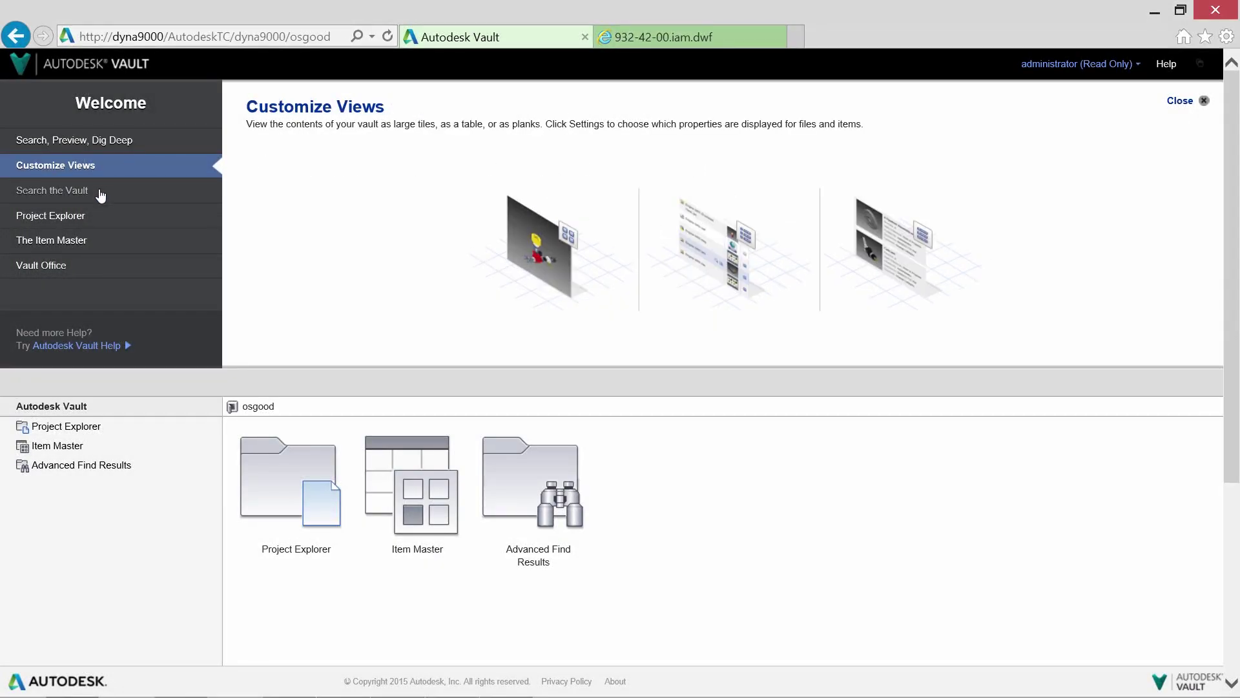
{"action": "left_click", "coordinate": [100, 192]}
{"action": "left_click", "coordinate": [86, 243]}
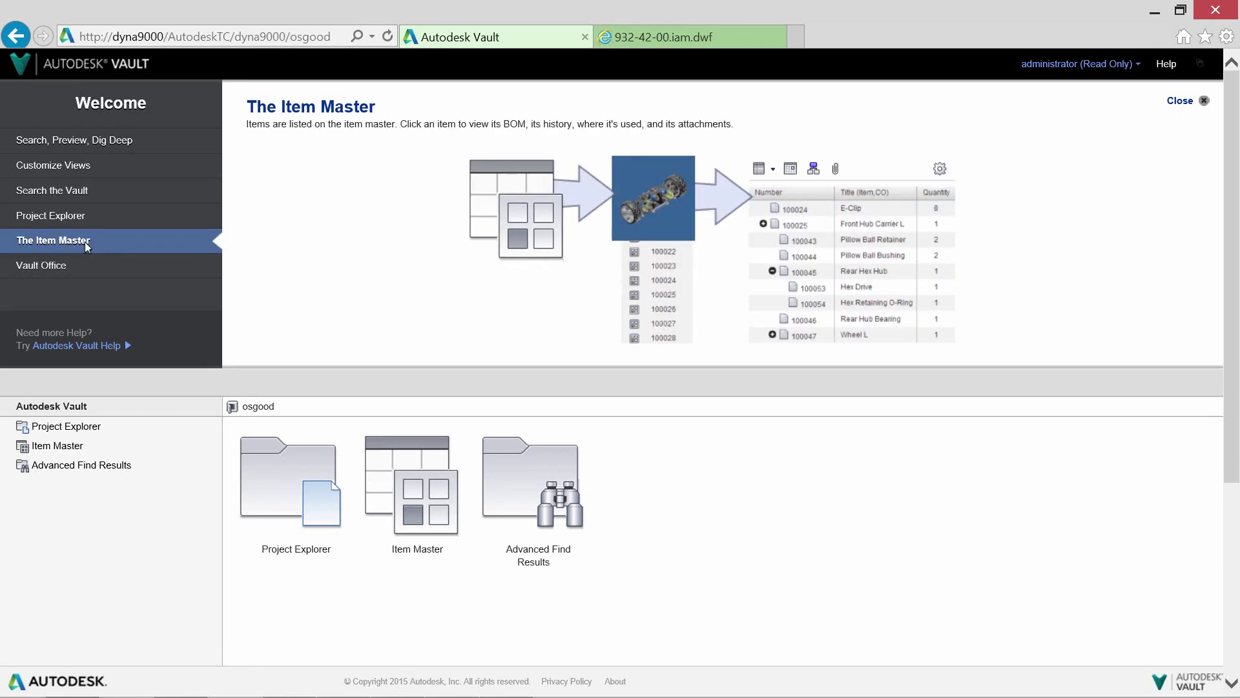
{"action": "left_click", "coordinate": [84, 270]}
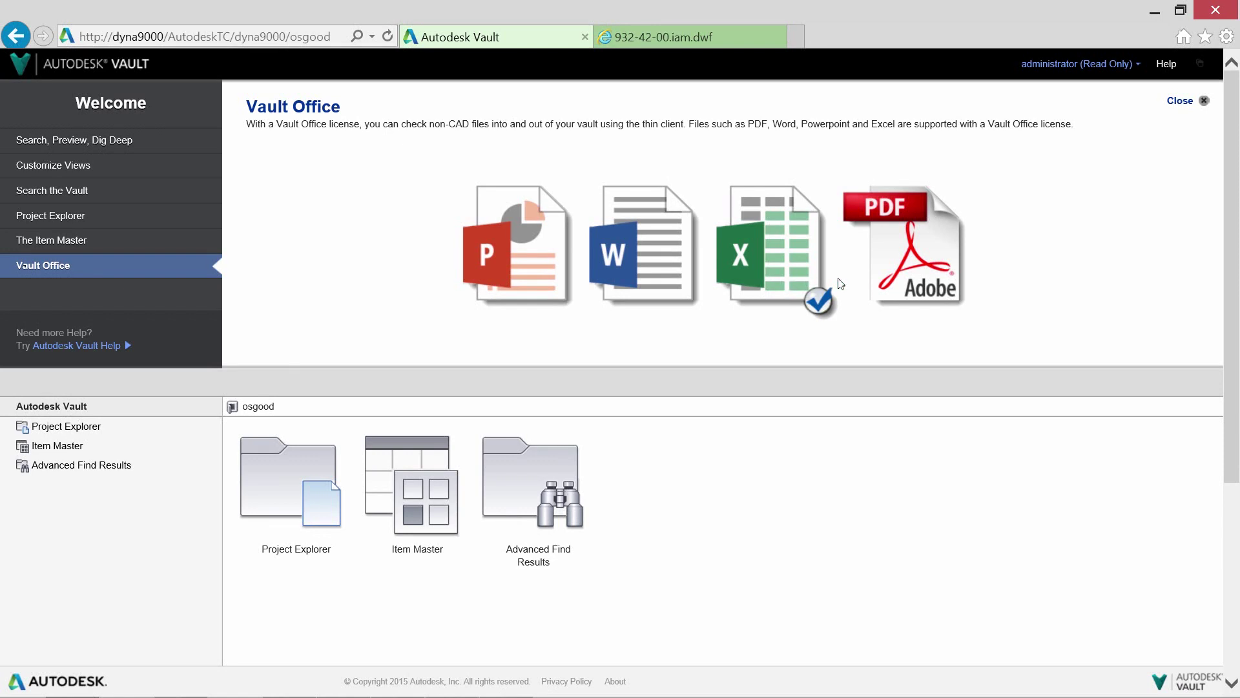
{"action": "left_click", "coordinate": [1190, 104]}
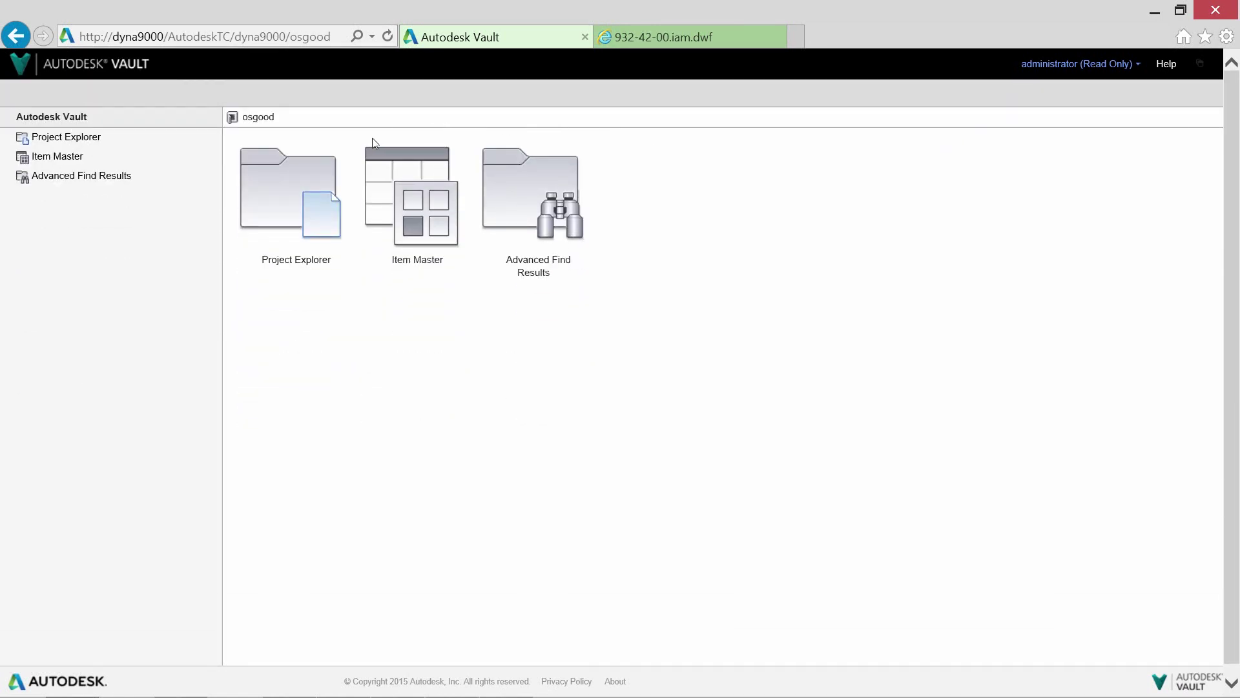
{"action": "left_click", "coordinate": [293, 181]}
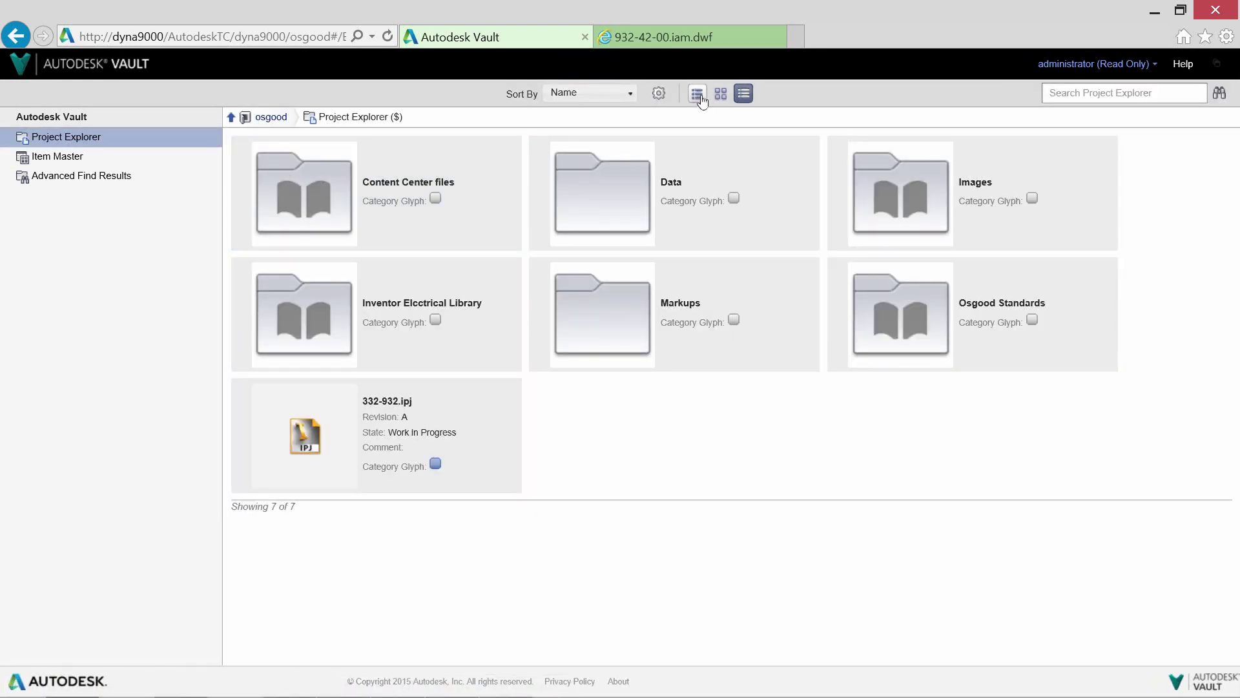
- Search Project Explorer for ALLEN, show results as tiles, and open 50003-217.ipt details
{"action": "left_click", "coordinate": [697, 94]}
{"action": "left_click", "coordinate": [1054, 94]}
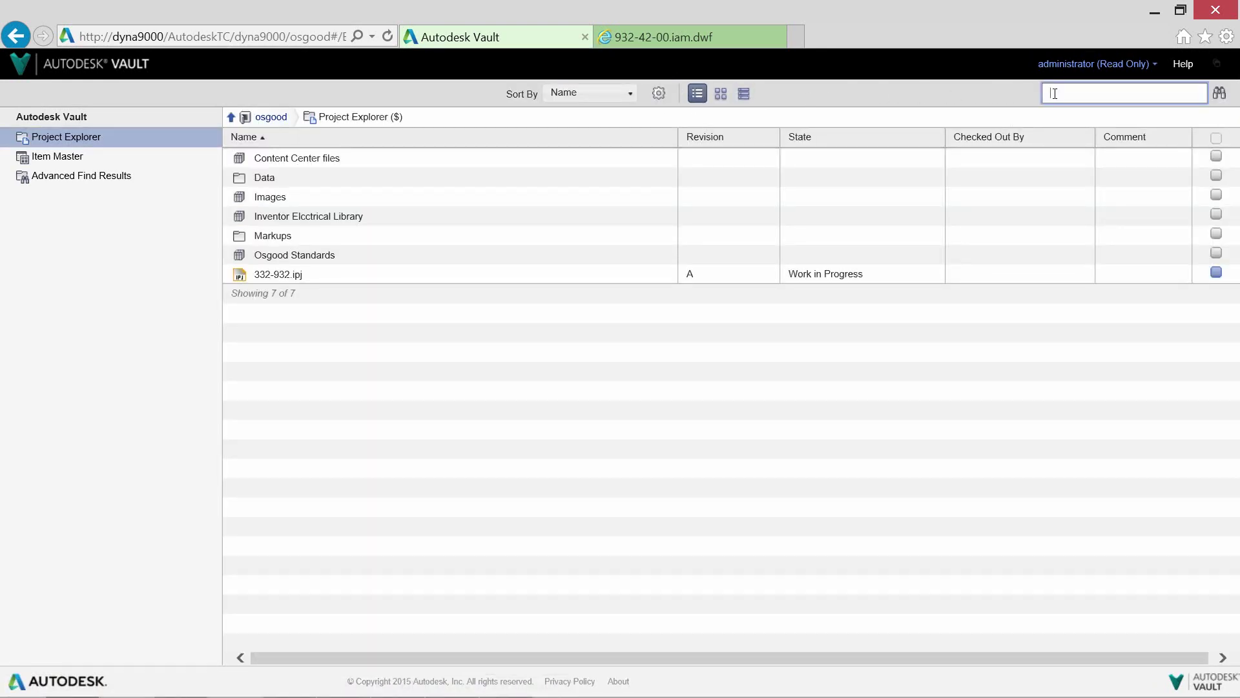
{"action": "type", "text": "ALLEN"}
{"action": "key", "text": "Return"}
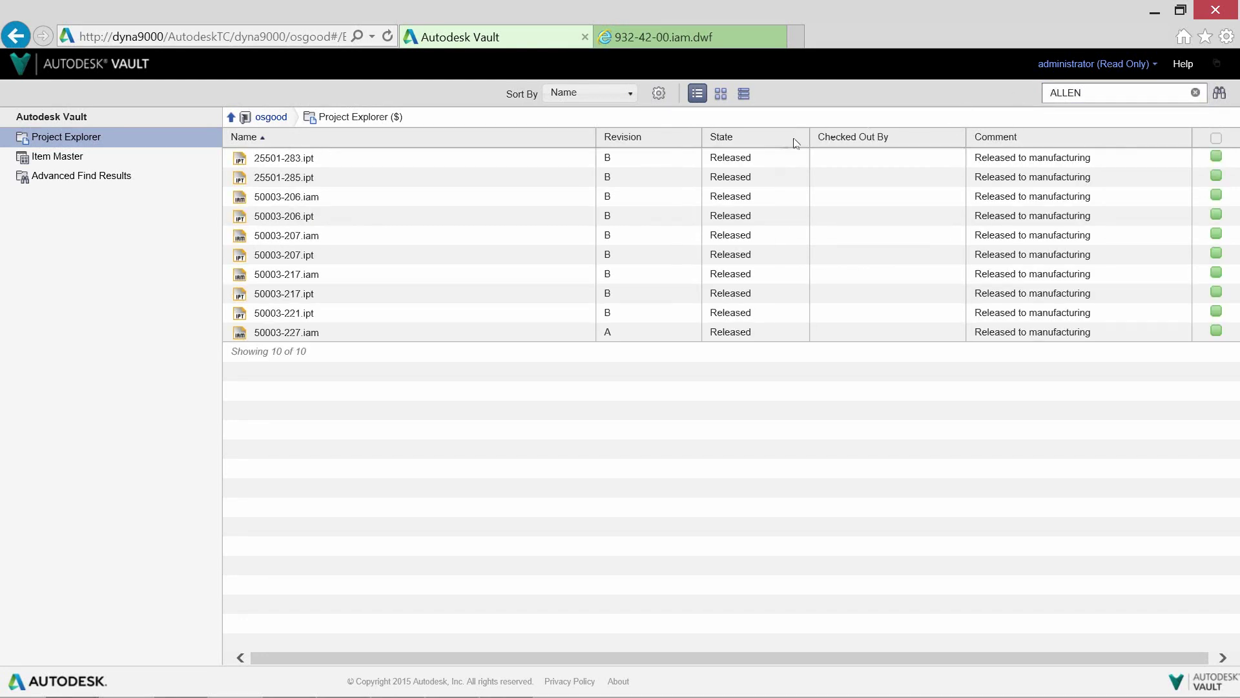
{"action": "left_click", "coordinate": [743, 94]}
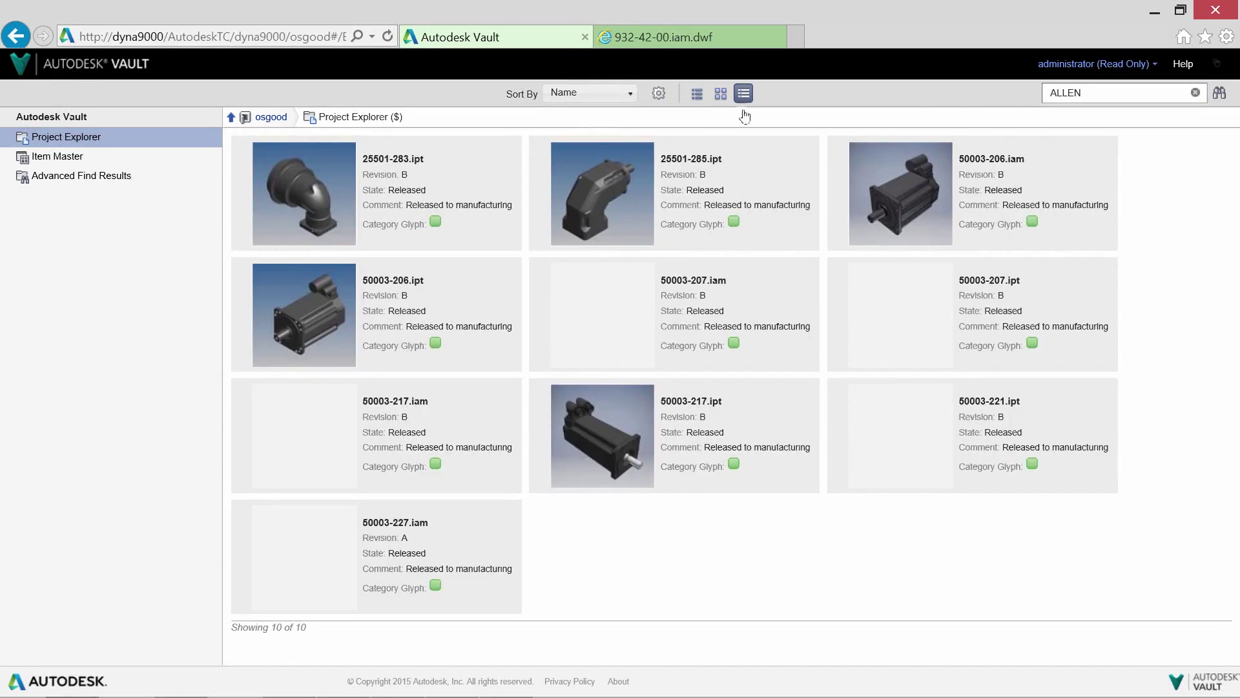
{"action": "left_click", "coordinate": [621, 425]}
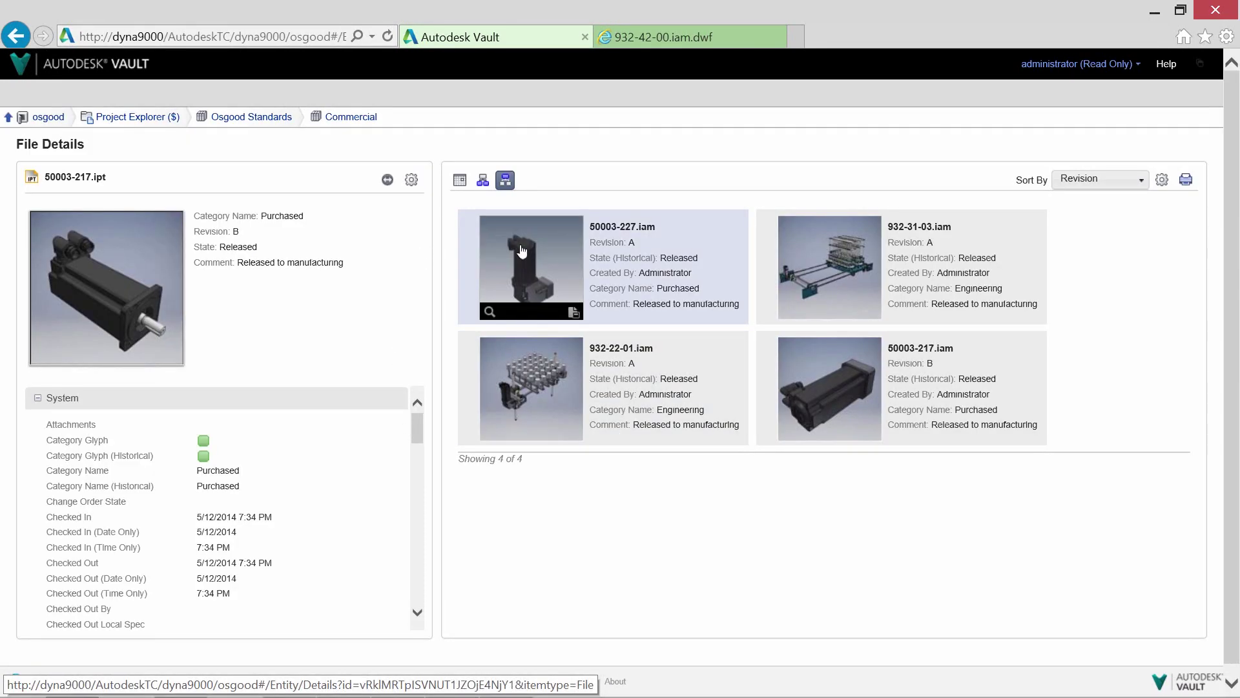
- Check 50003-217.iam's History, Uses and Where Used, then open 932-42-00.iam's 3D preview
{"action": "left_click", "coordinate": [806, 375]}
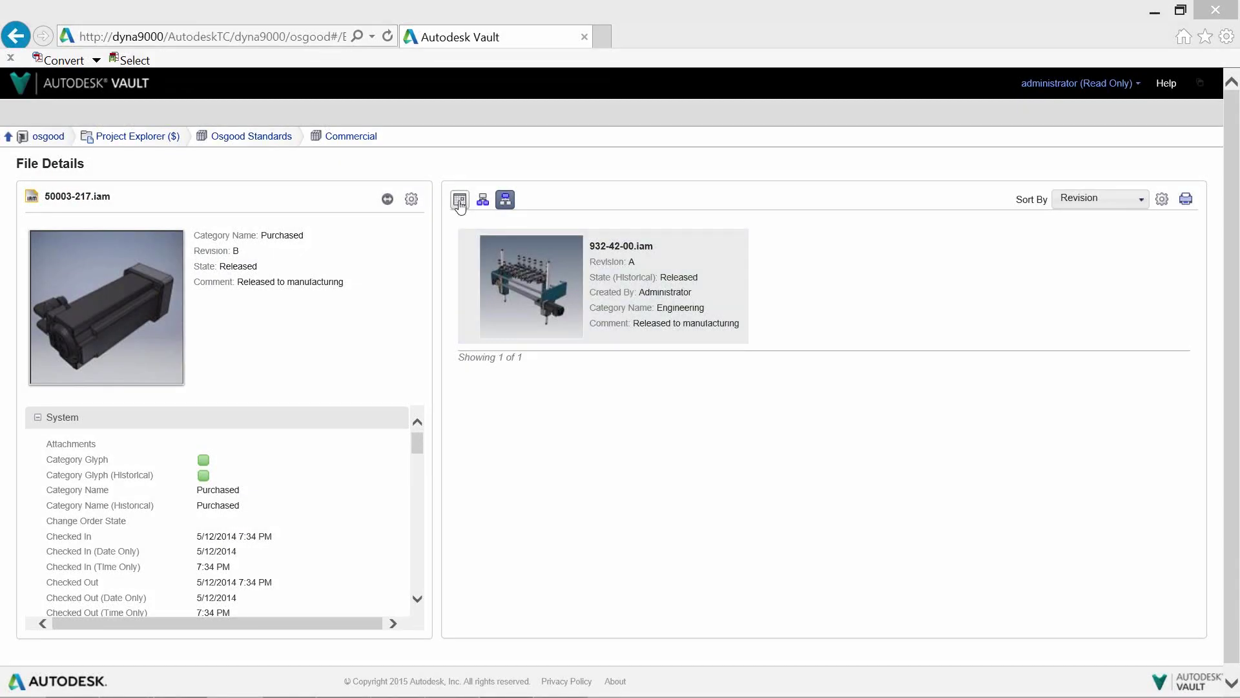
{"action": "left_click", "coordinate": [460, 203]}
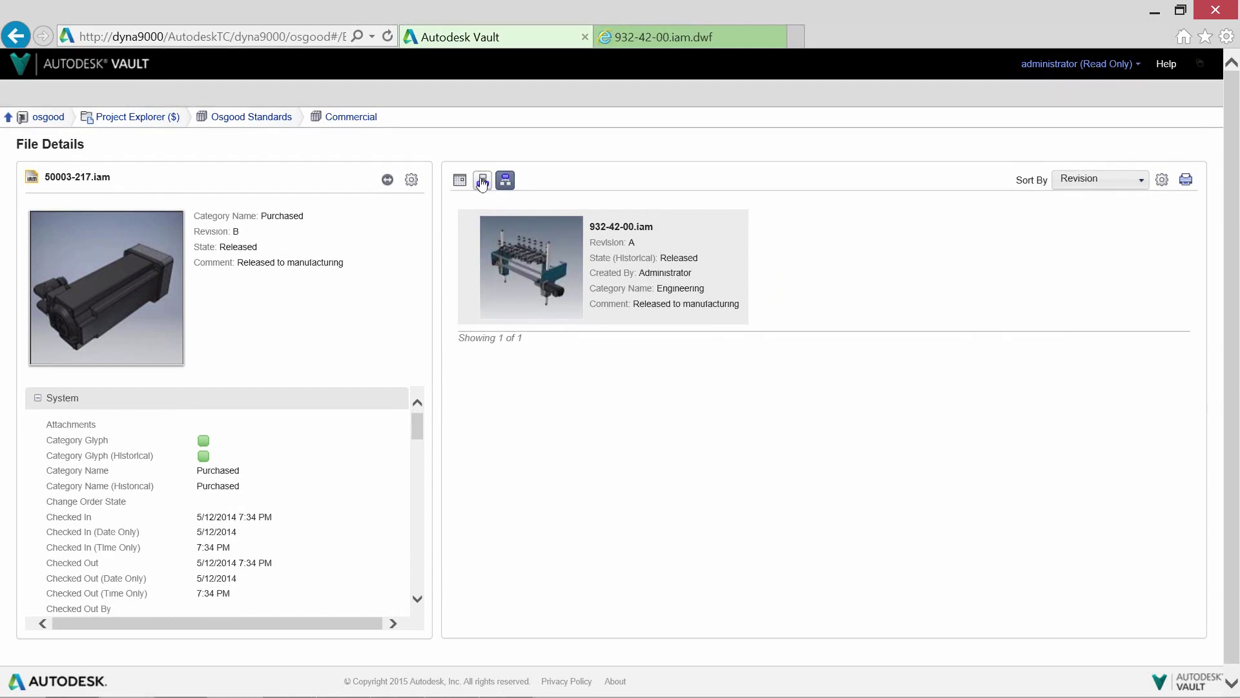
{"action": "left_click", "coordinate": [481, 182]}
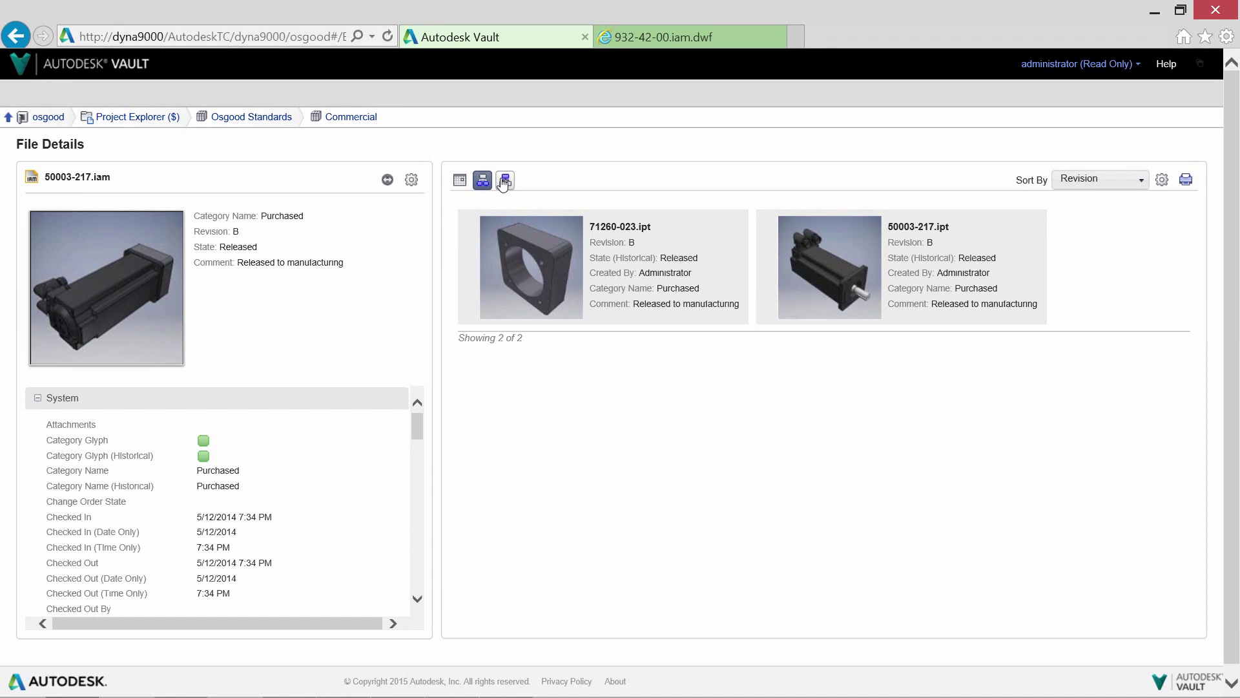
{"action": "left_click", "coordinate": [505, 181]}
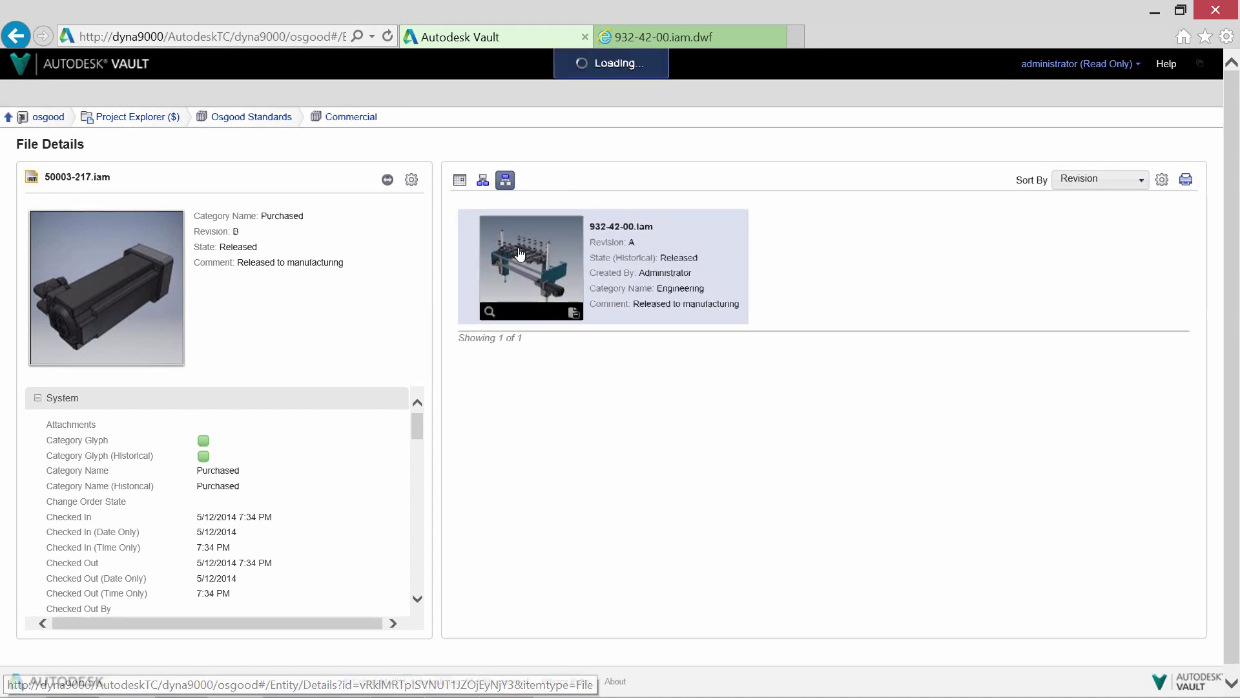
{"action": "left_click", "coordinate": [530, 265]}
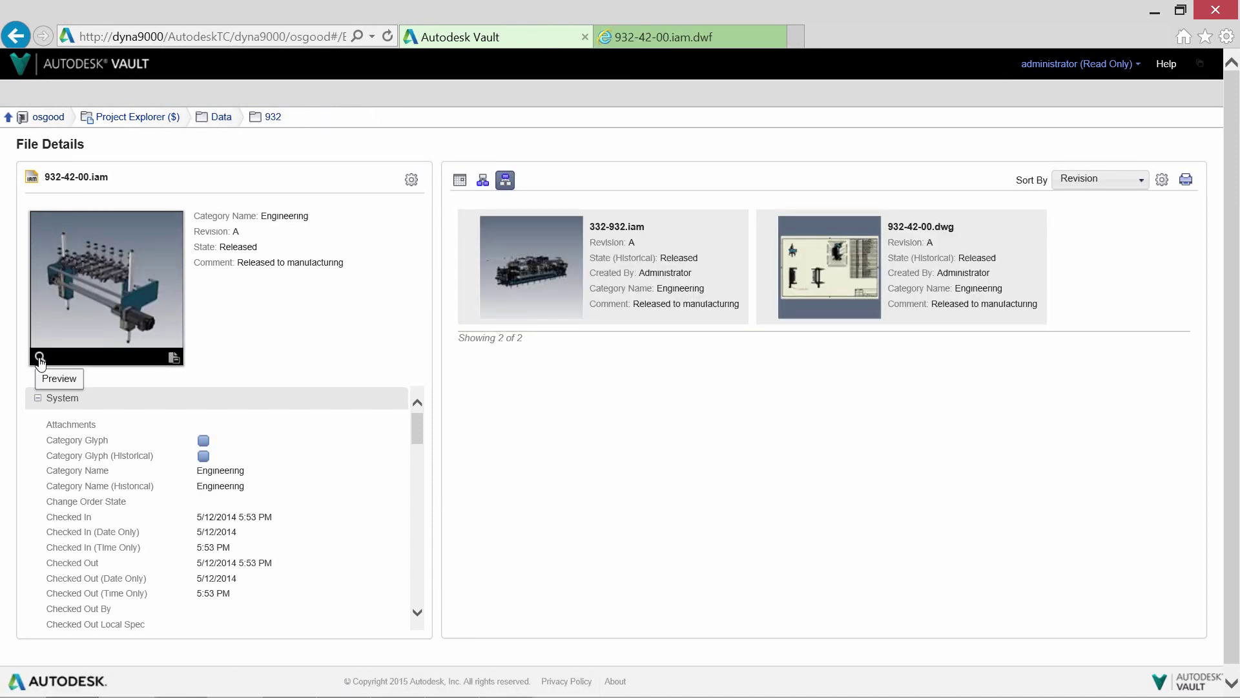
{"action": "left_click", "coordinate": [40, 359]}
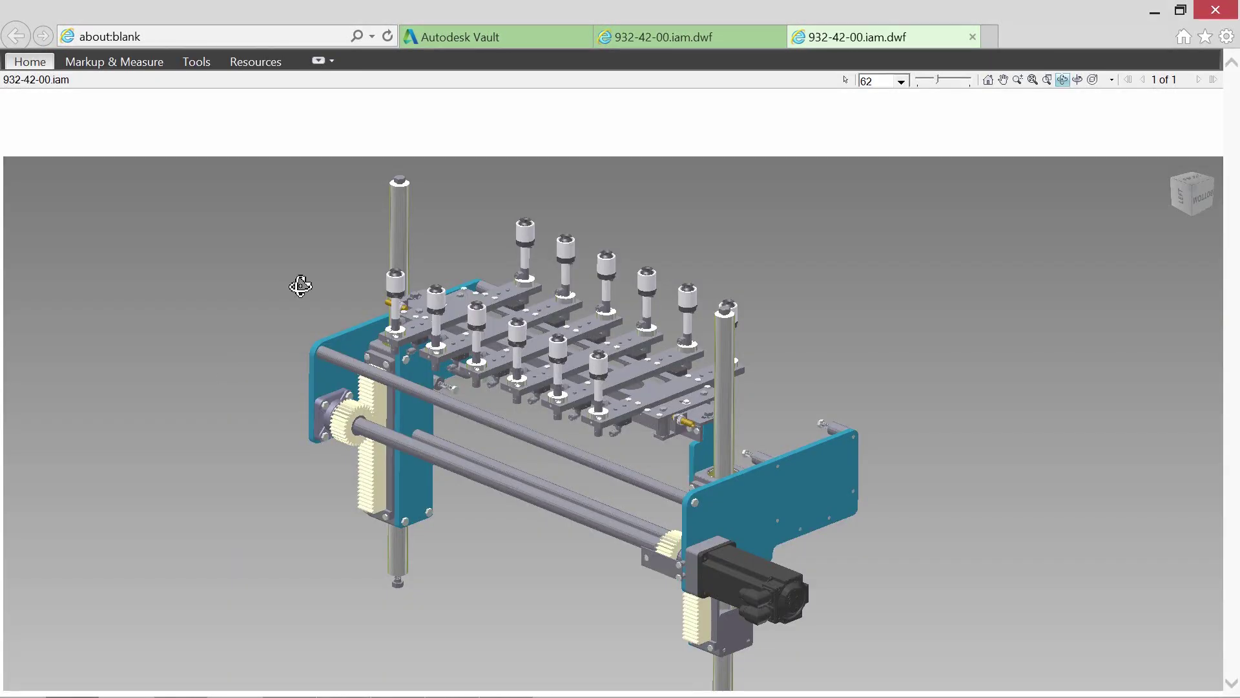
- Add a 'Mount Vertically' callout pointing at the motor
{"action": "mouse_move", "coordinate": [285, 293]}
{"action": "left_mouse_down"}
{"action": "mouse_move", "coordinate": [262, 310]}
{"action": "mouse_move", "coordinate": [294, 243]}
{"action": "mouse_move", "coordinate": [246, 268]}
{"action": "mouse_move", "coordinate": [817, 376]}
{"action": "left_mouse_up"}
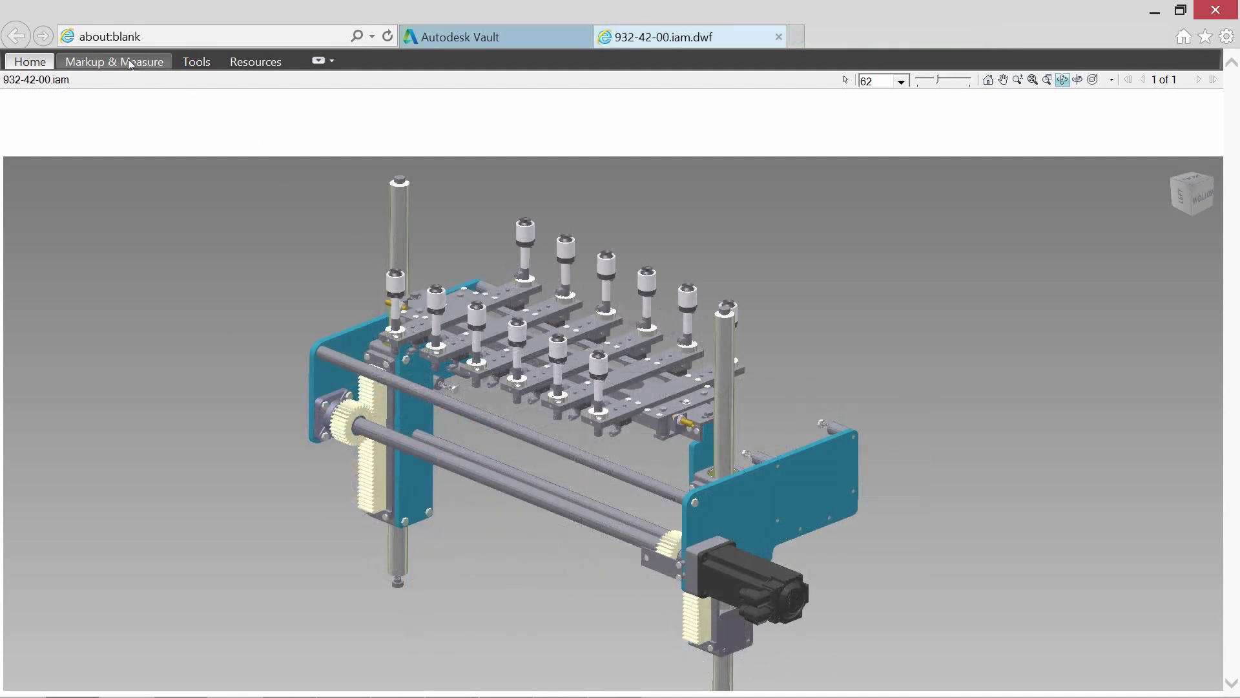
{"action": "left_click", "coordinate": [114, 61]}
{"action": "left_click", "coordinate": [460, 84]}
{"action": "left_click", "coordinate": [756, 571]}
{"action": "left_click", "coordinate": [844, 305]}
{"action": "type", "text": "Mount Vertically"}
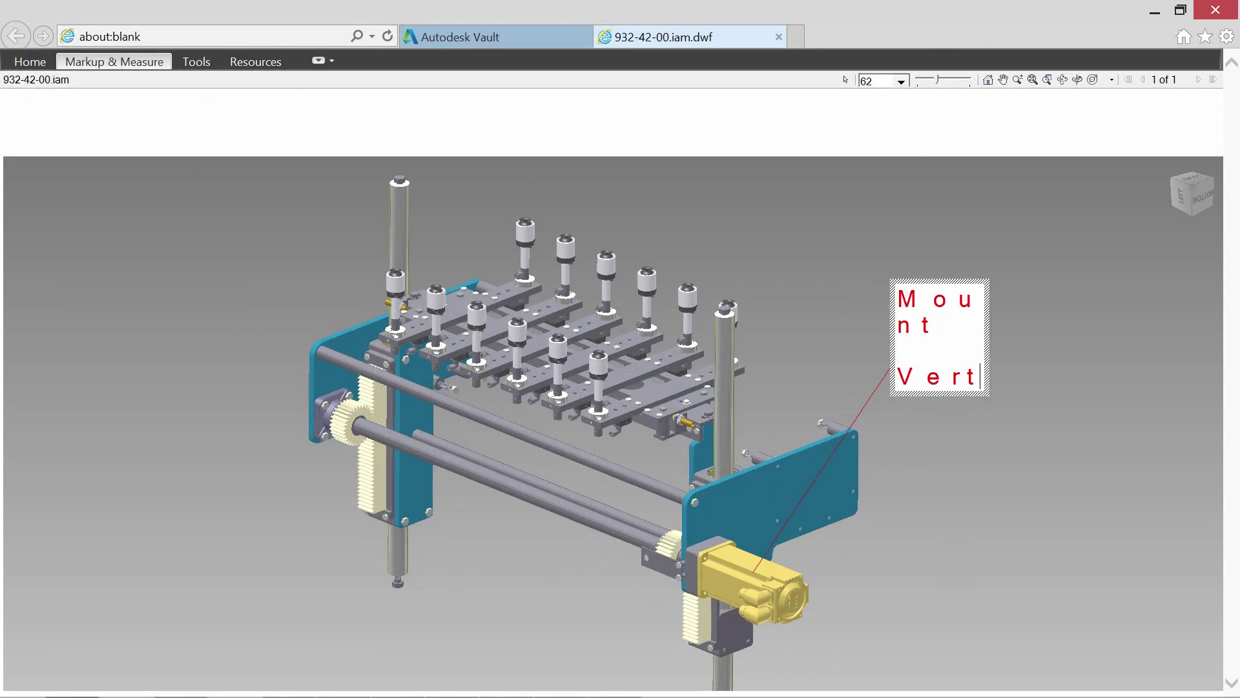
{"action": "left_click", "coordinate": [1013, 384]}
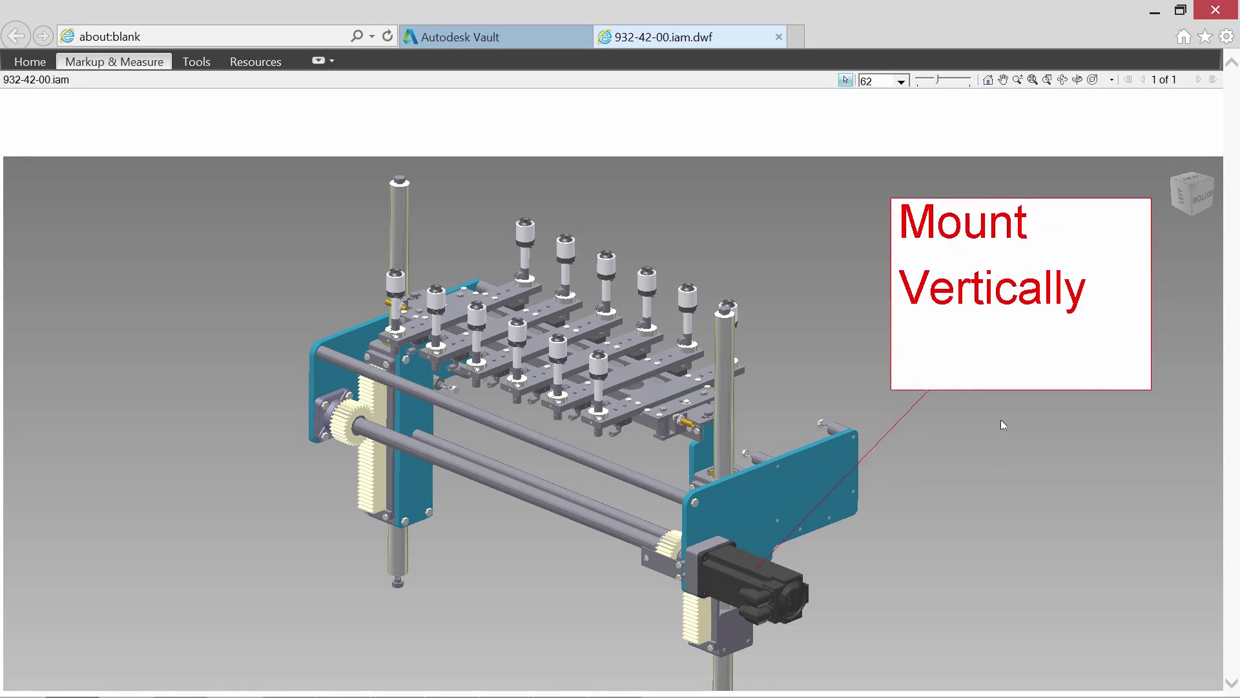
- Save the marked-up file to the desktop and return to the Vault tab
{"action": "left_click", "coordinate": [30, 61]}
{"action": "left_click", "coordinate": [90, 86]}
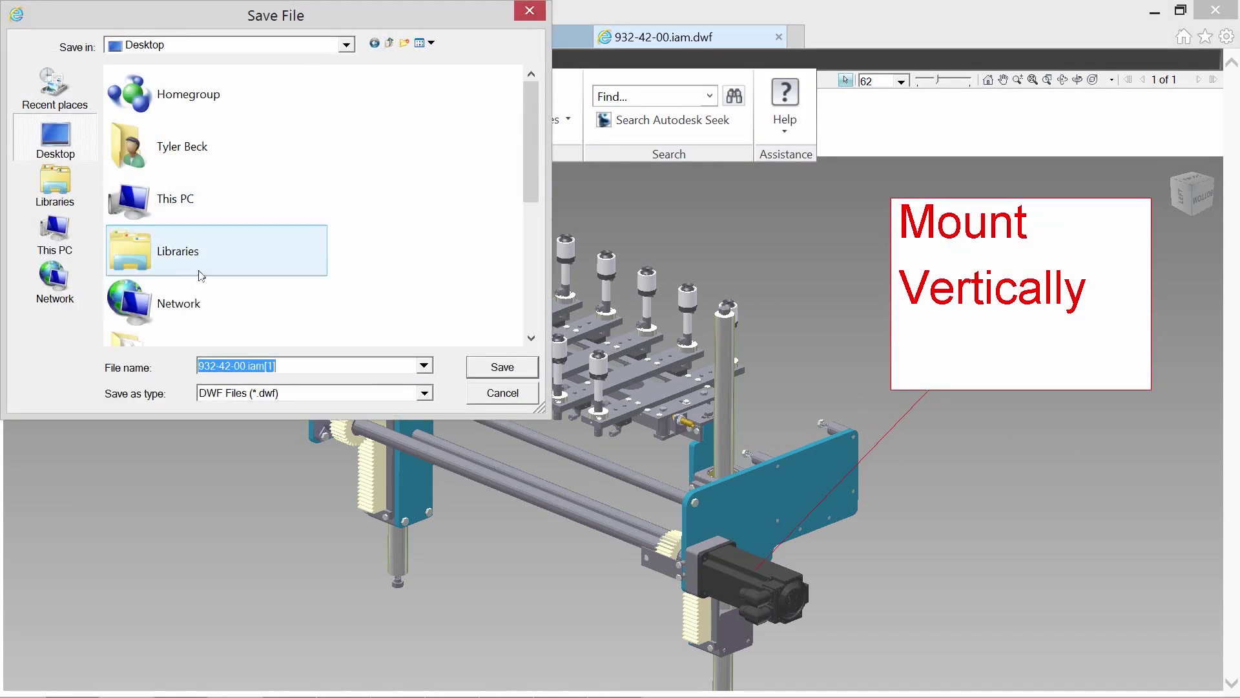
{"action": "left_click", "coordinate": [486, 361]}
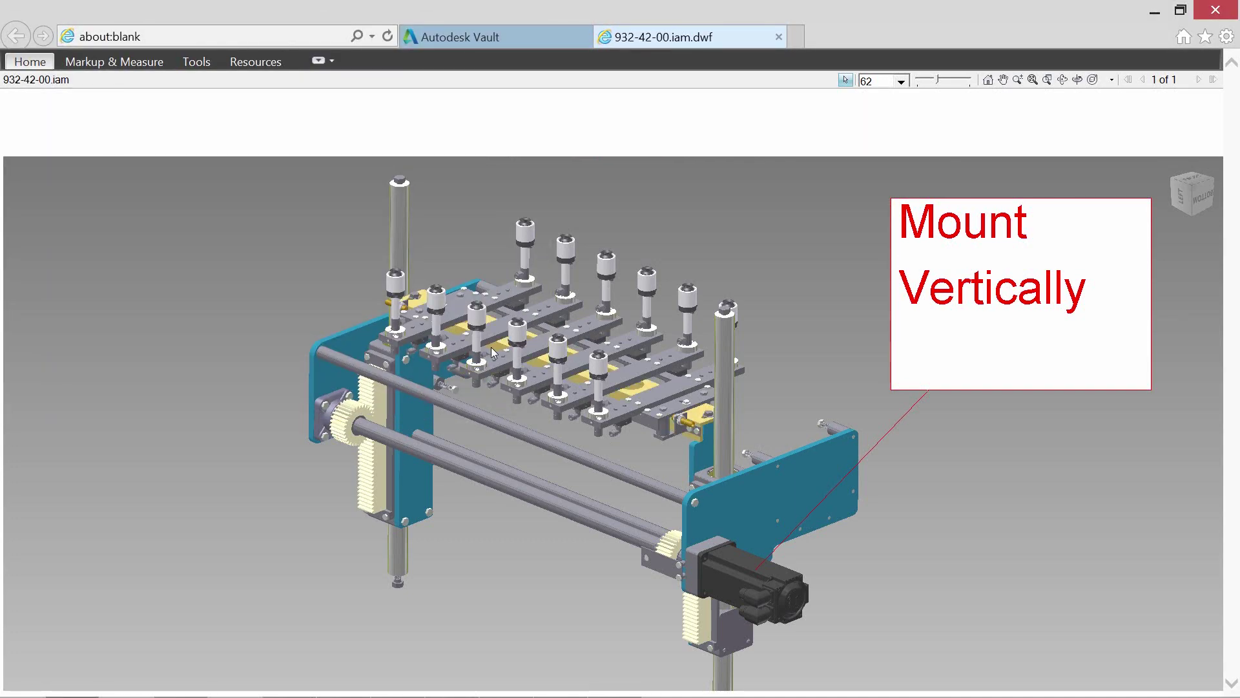
{"action": "left_click", "coordinate": [497, 35]}
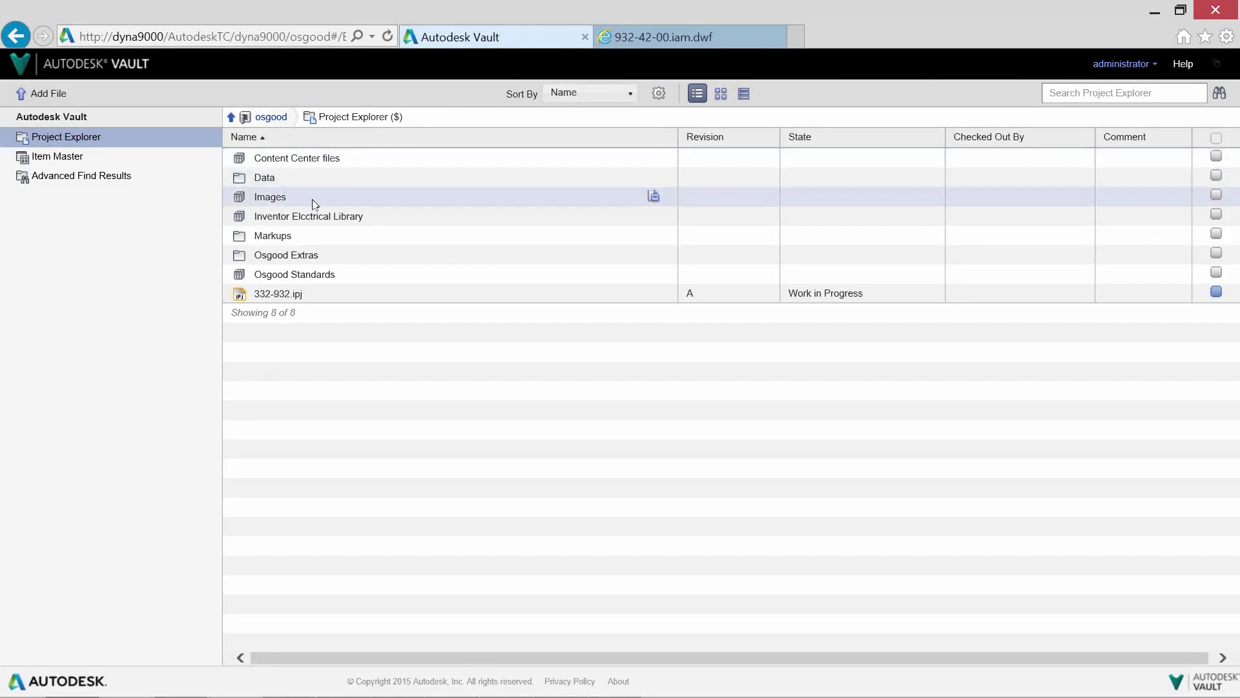
- Upload 932-42-00.iam[1] from the desktop into the Markups folder
{"action": "left_click", "coordinate": [284, 236]}
{"action": "left_click", "coordinate": [76, 94]}
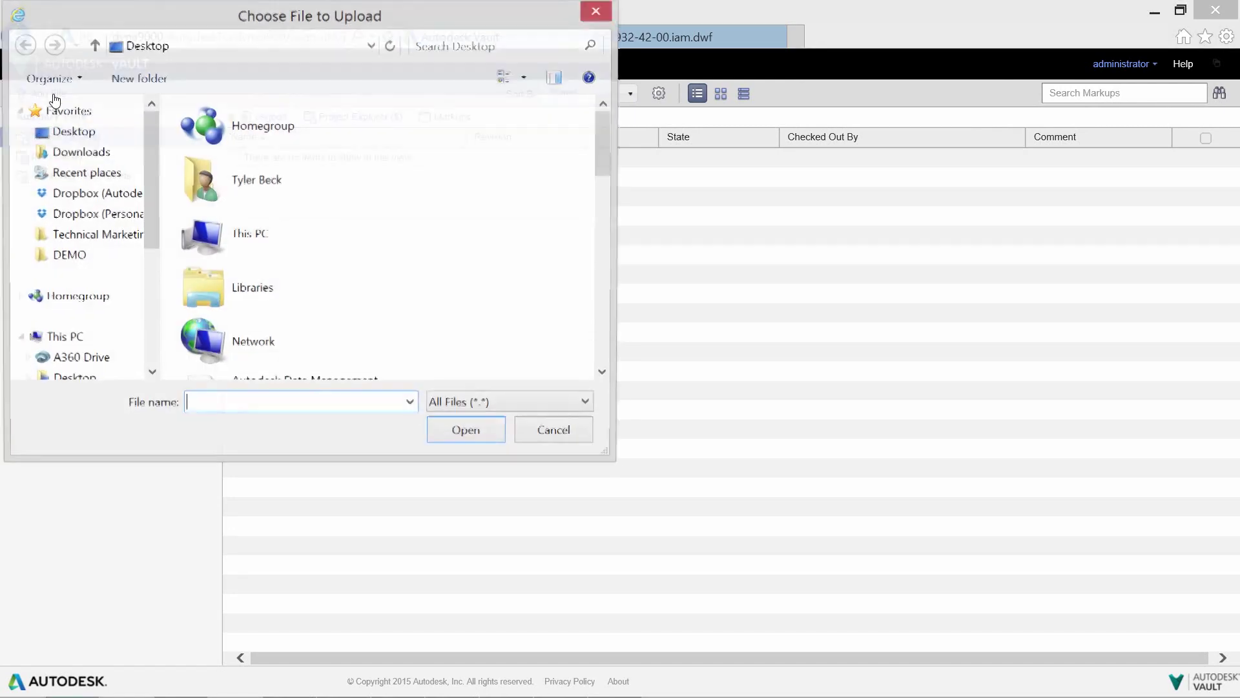
{"action": "left_click_drag", "start_coordinate": [603, 138], "coordinate": [610, 325]}
{"action": "double_click", "coordinate": [272, 184]}
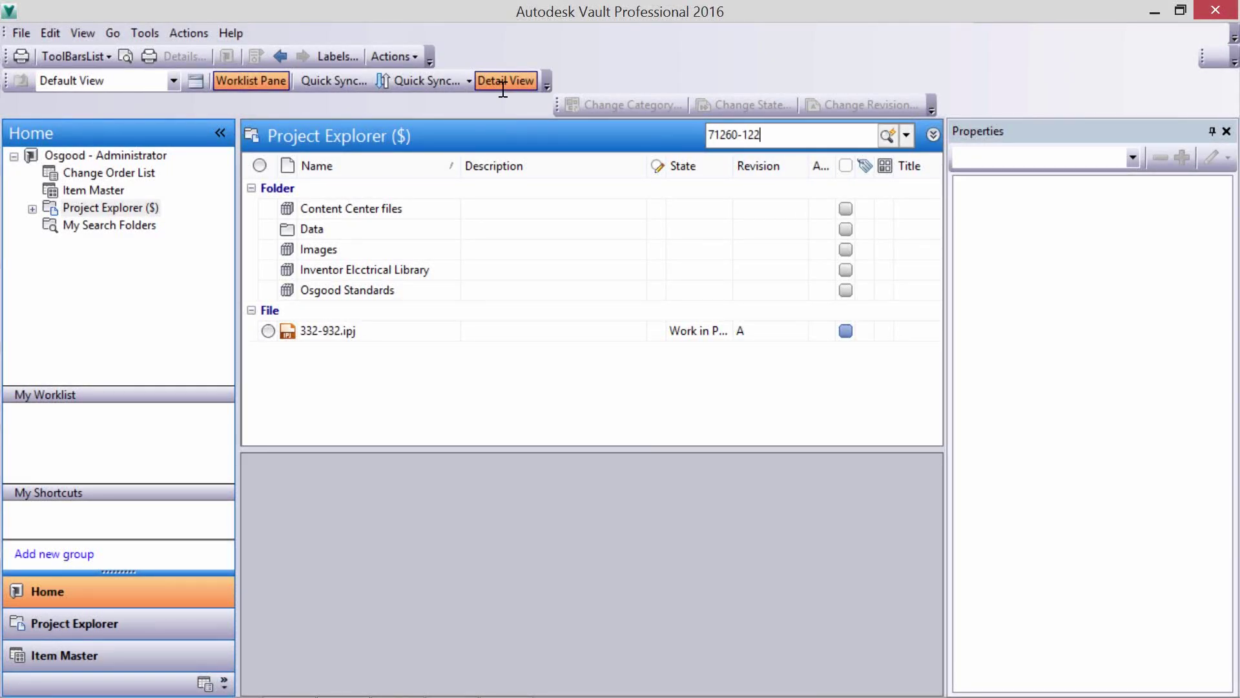
- Find 71260-122.ipt, set its Keywords property to PLATE, then clear the search
{"action": "key", "text": "Return"}
{"action": "left_click", "coordinate": [662, 208]}
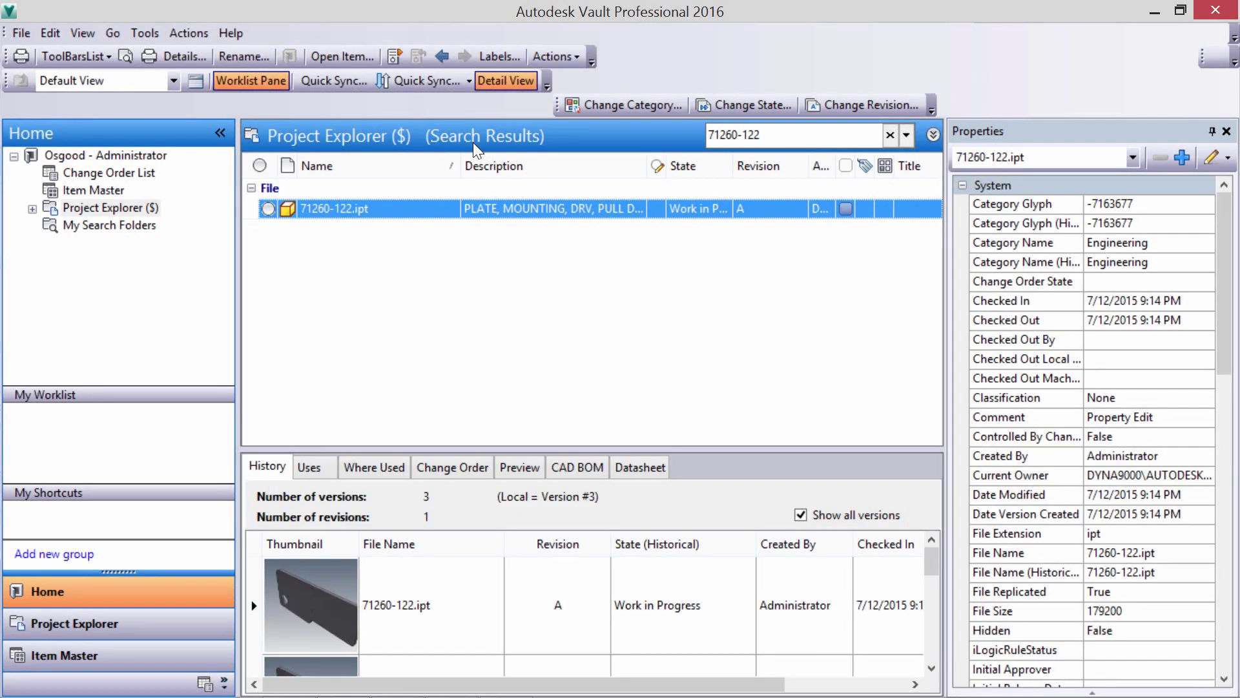
{"action": "left_click", "coordinate": [1211, 157]}
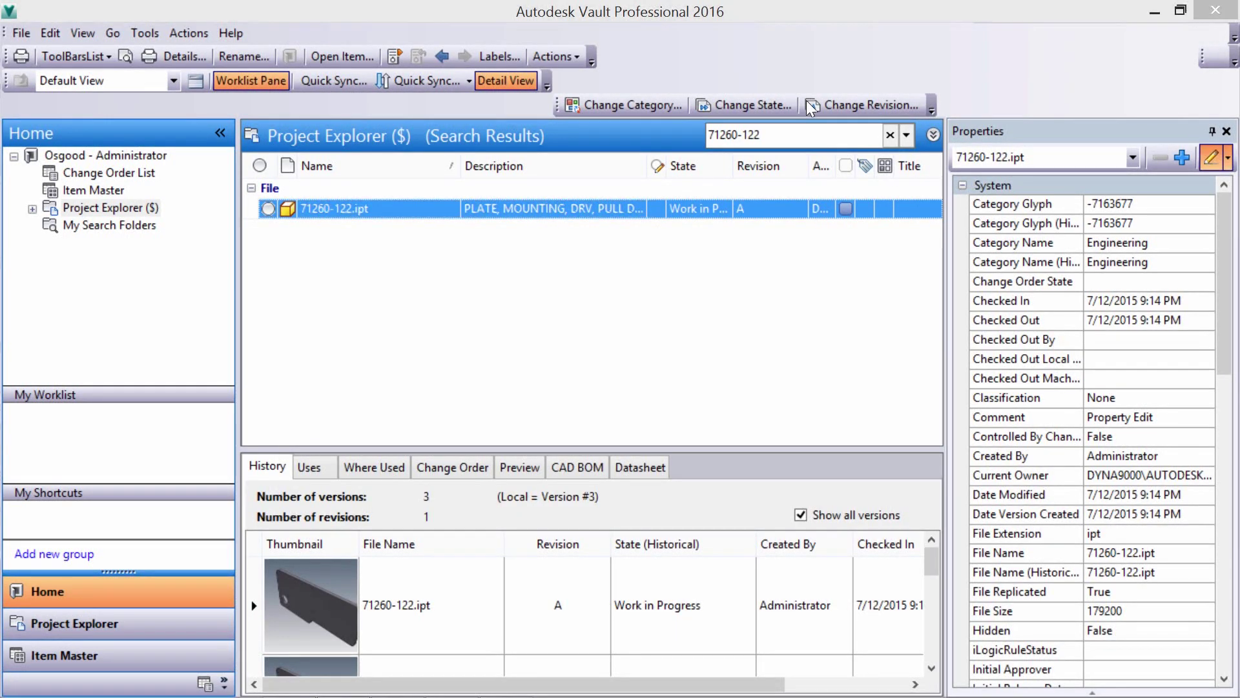
{"action": "left_click", "coordinate": [752, 110]}
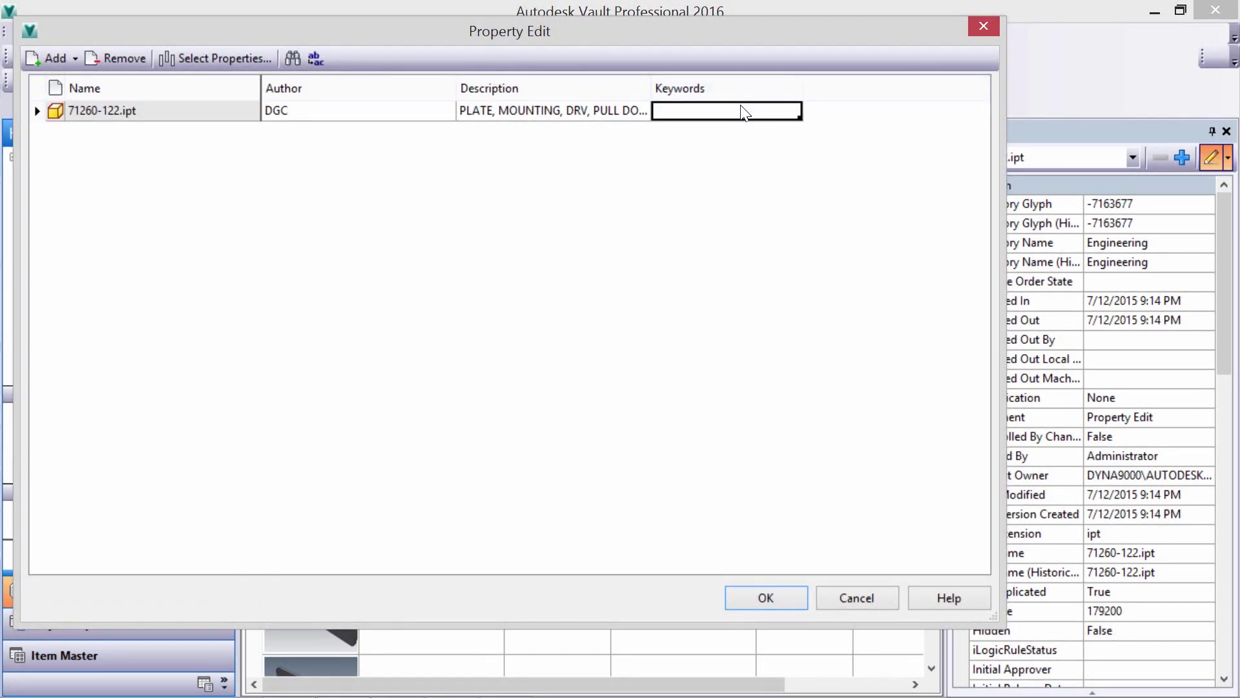
{"action": "type", "text": "PLATE"}
{"action": "key", "text": "Return"}
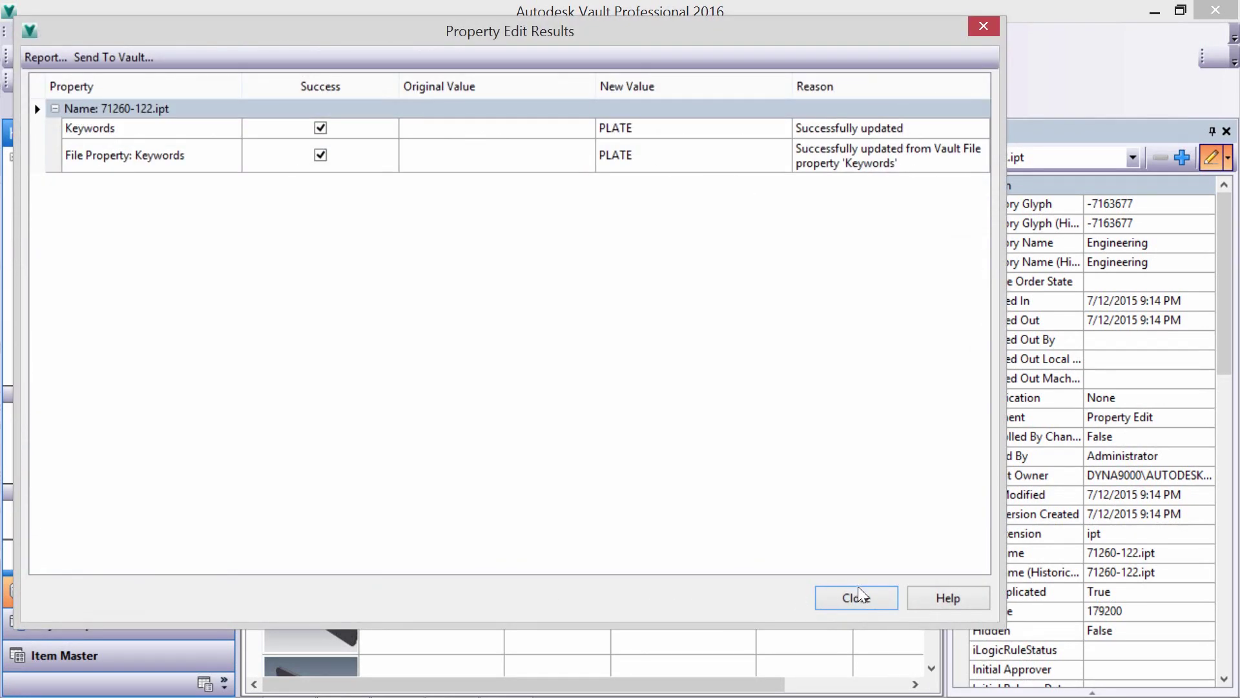
{"action": "left_click", "coordinate": [857, 597]}
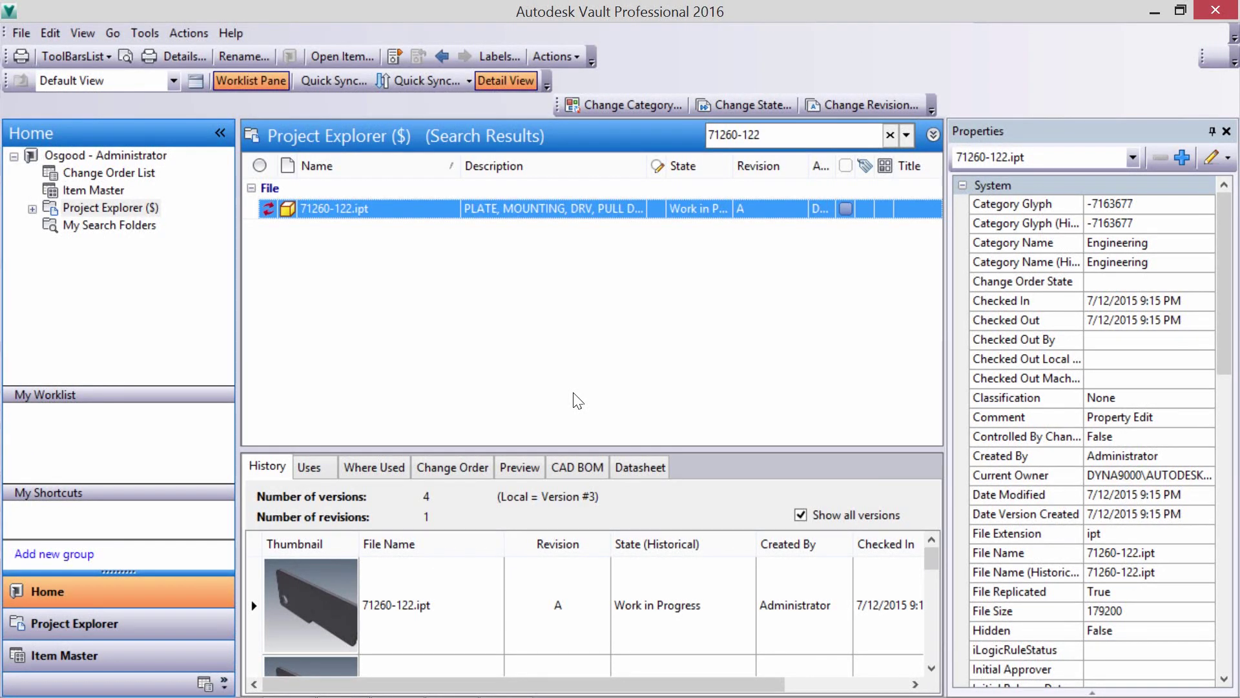
{"action": "left_click", "coordinate": [890, 135]}
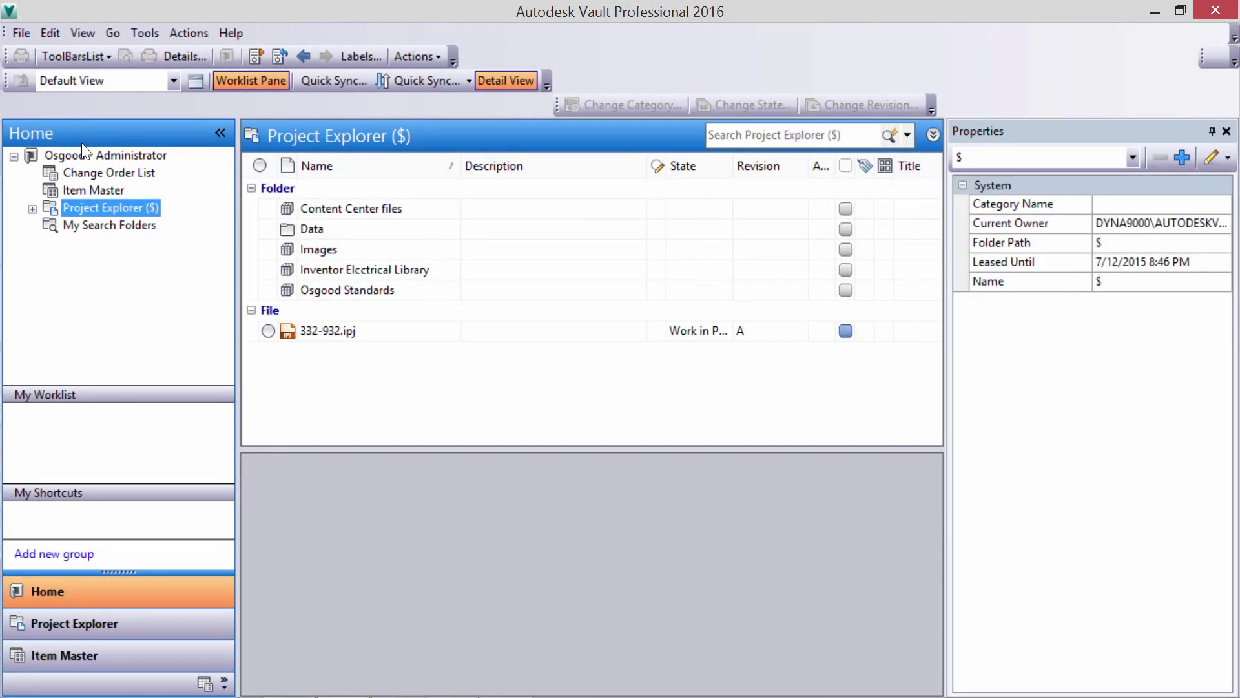
- Search the Data folder for keyword PLATE and open 71260-122.ipt in Inventor without check-out
{"action": "left_click", "coordinate": [32, 208]}
{"action": "left_click", "coordinate": [91, 243]}
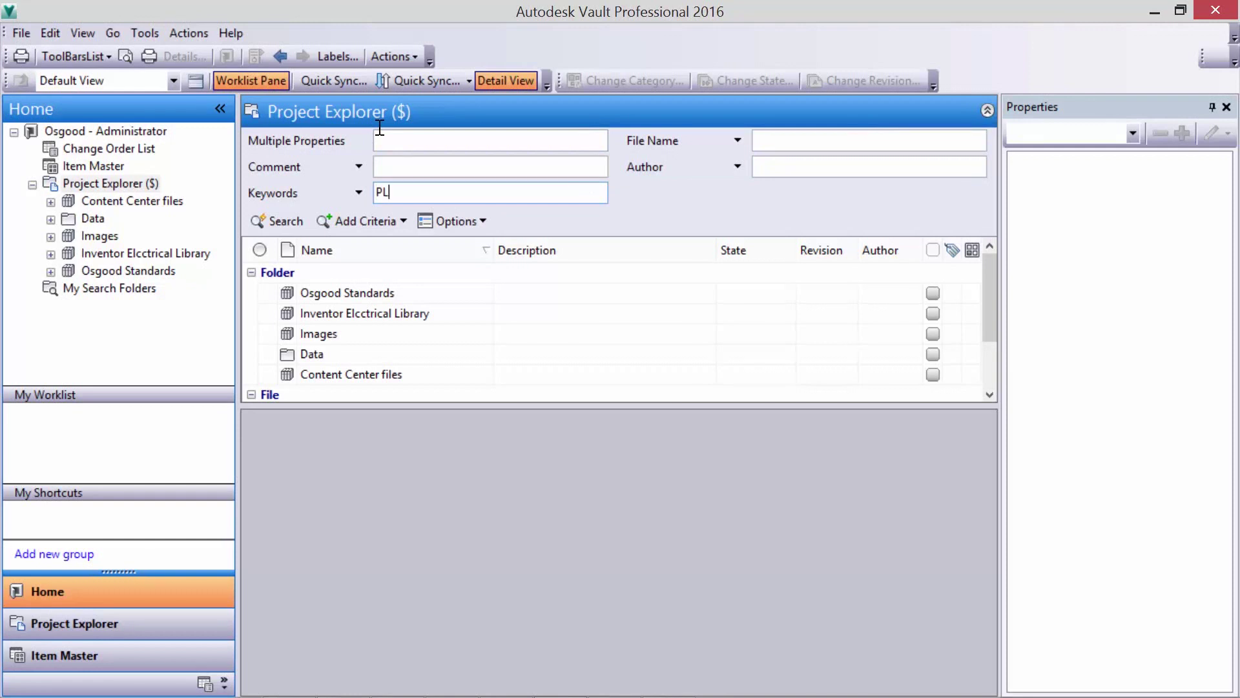
{"action": "key", "text": "Return"}
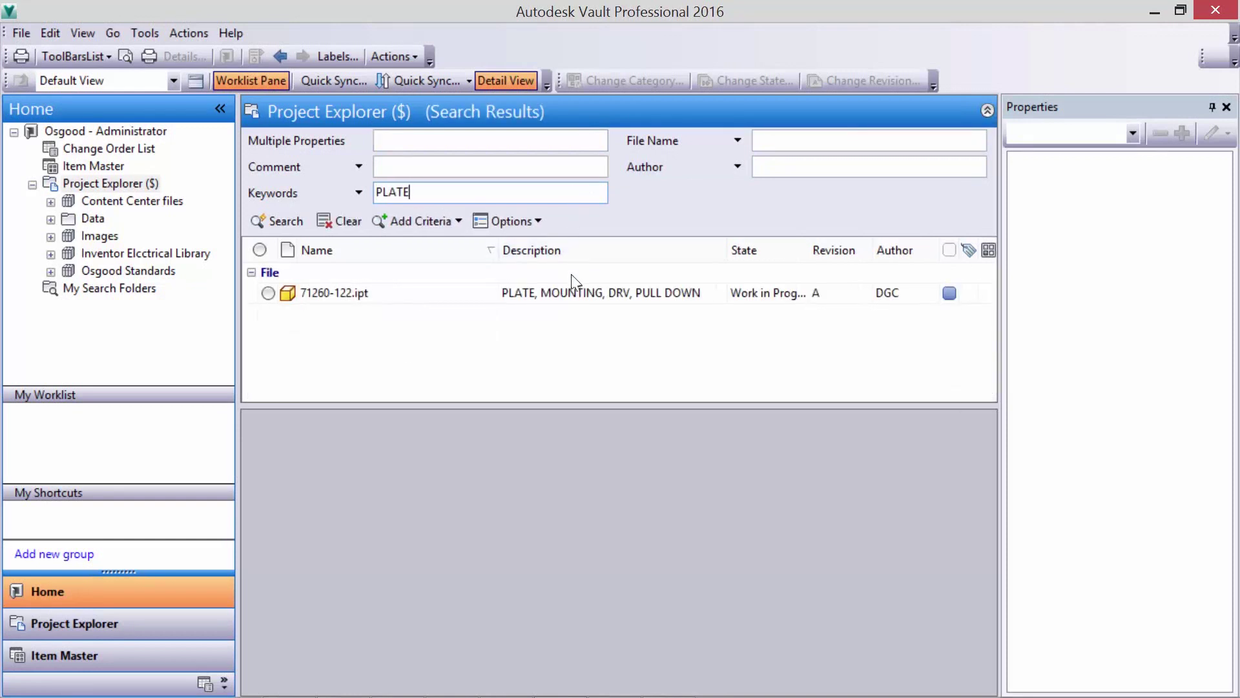
{"action": "right_click", "coordinate": [574, 292]}
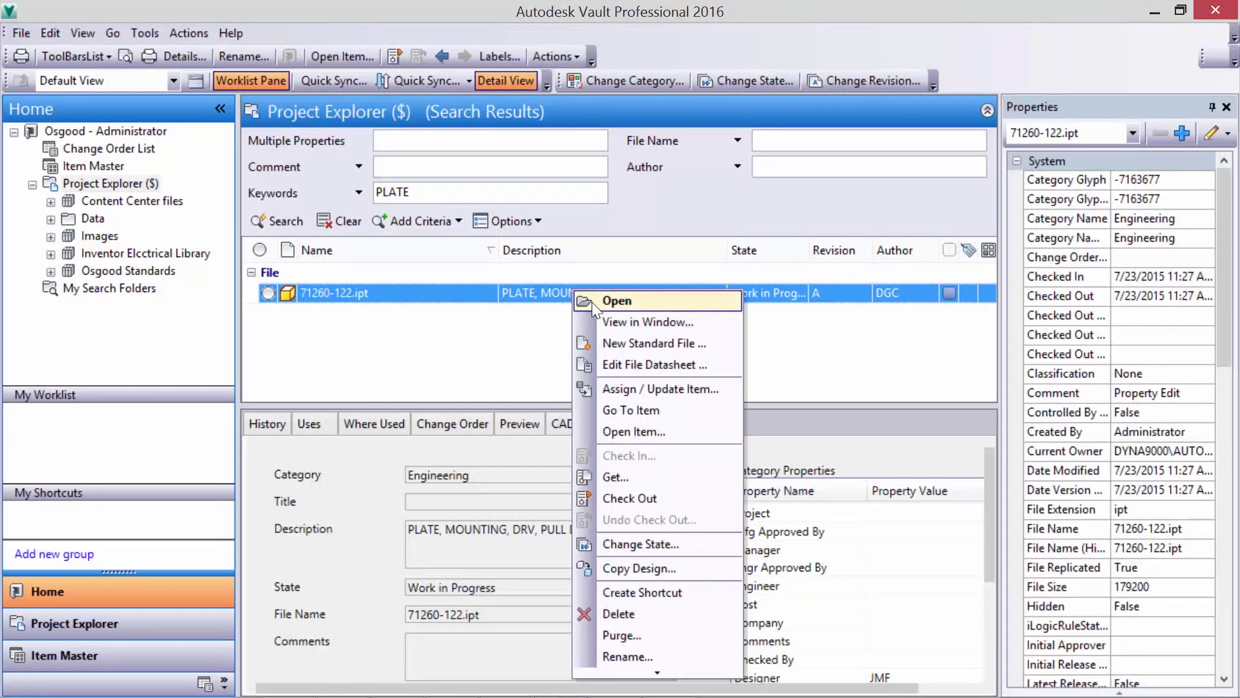
{"action": "left_click", "coordinate": [591, 301]}
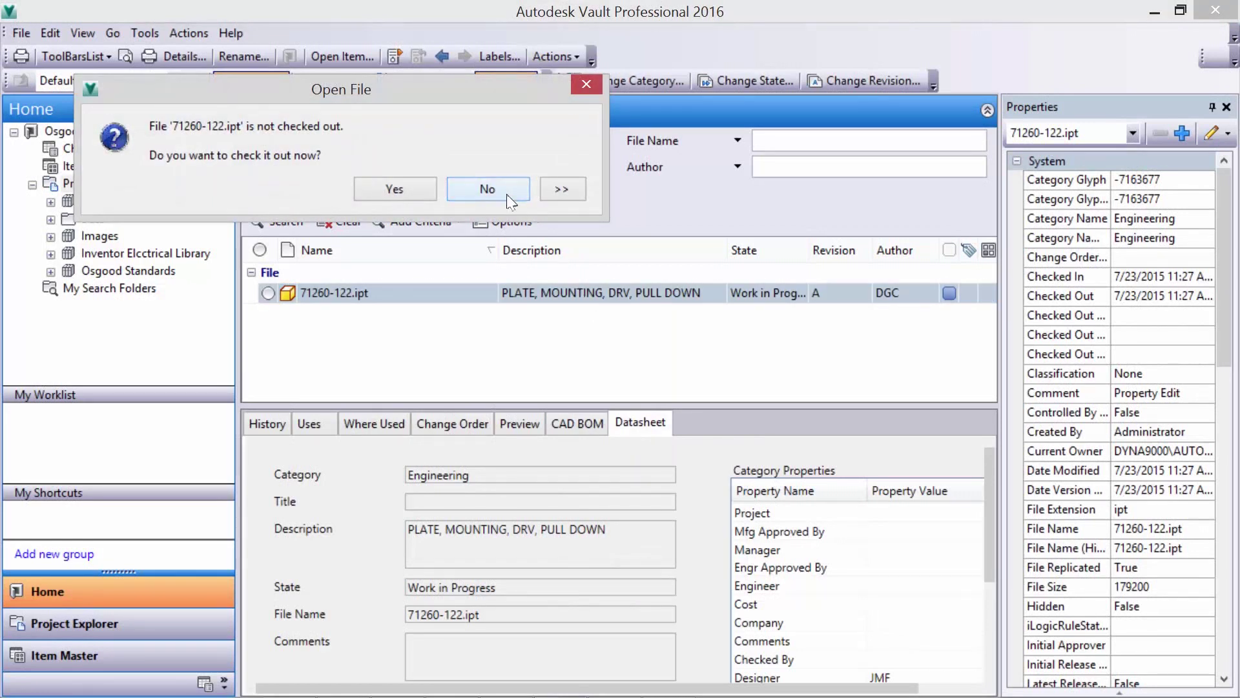
{"action": "left_click", "coordinate": [508, 195]}
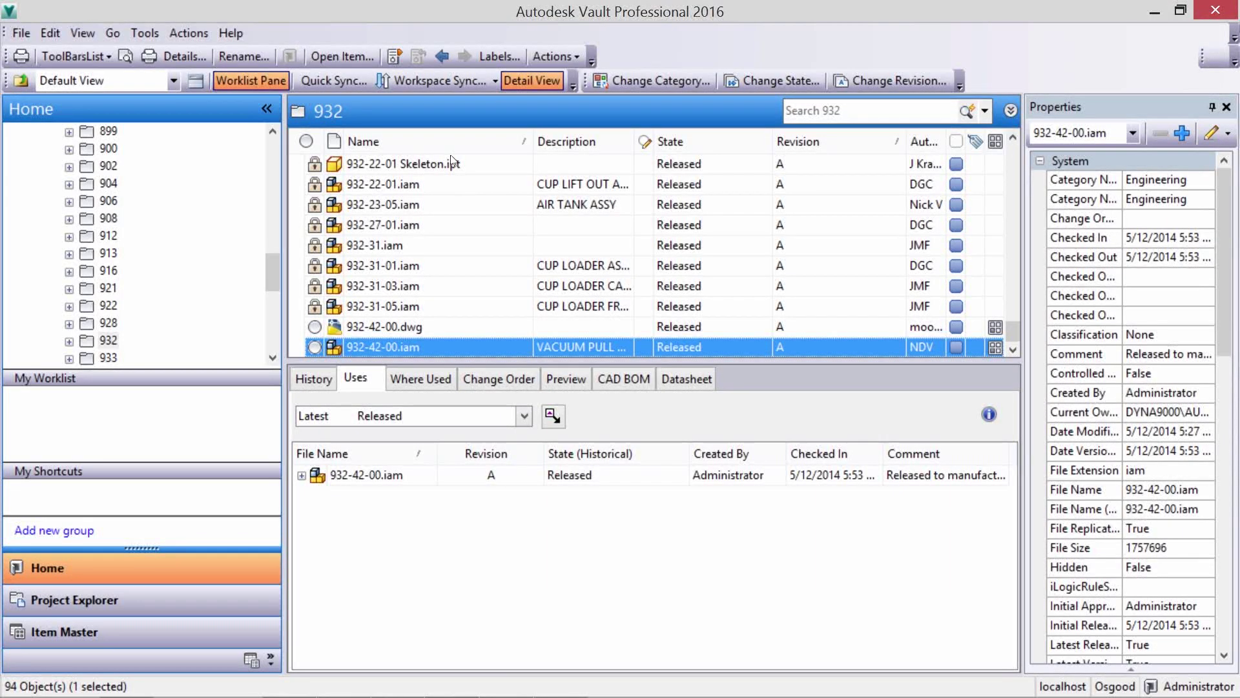
{"action": "left_click", "coordinate": [444, 142]}
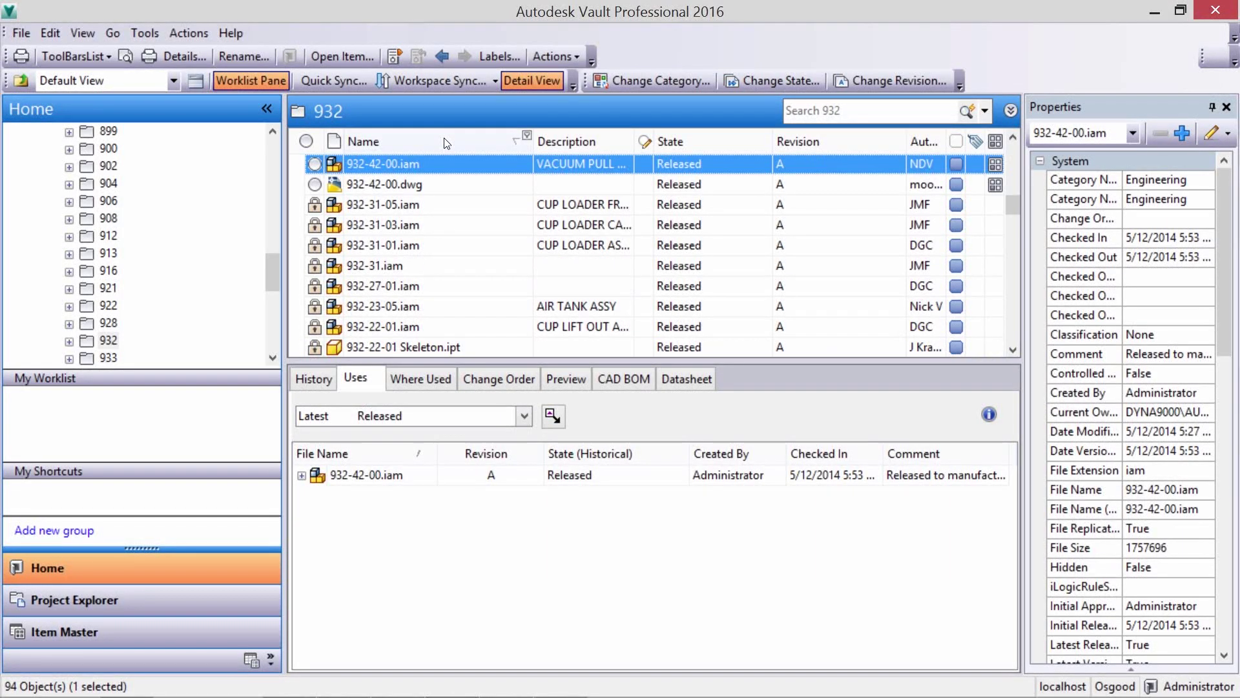
- Add a Thumbnail field to the file list, move it leftmost, and view 932-42-00.iam's history
{"action": "right_click", "coordinate": [443, 138]}
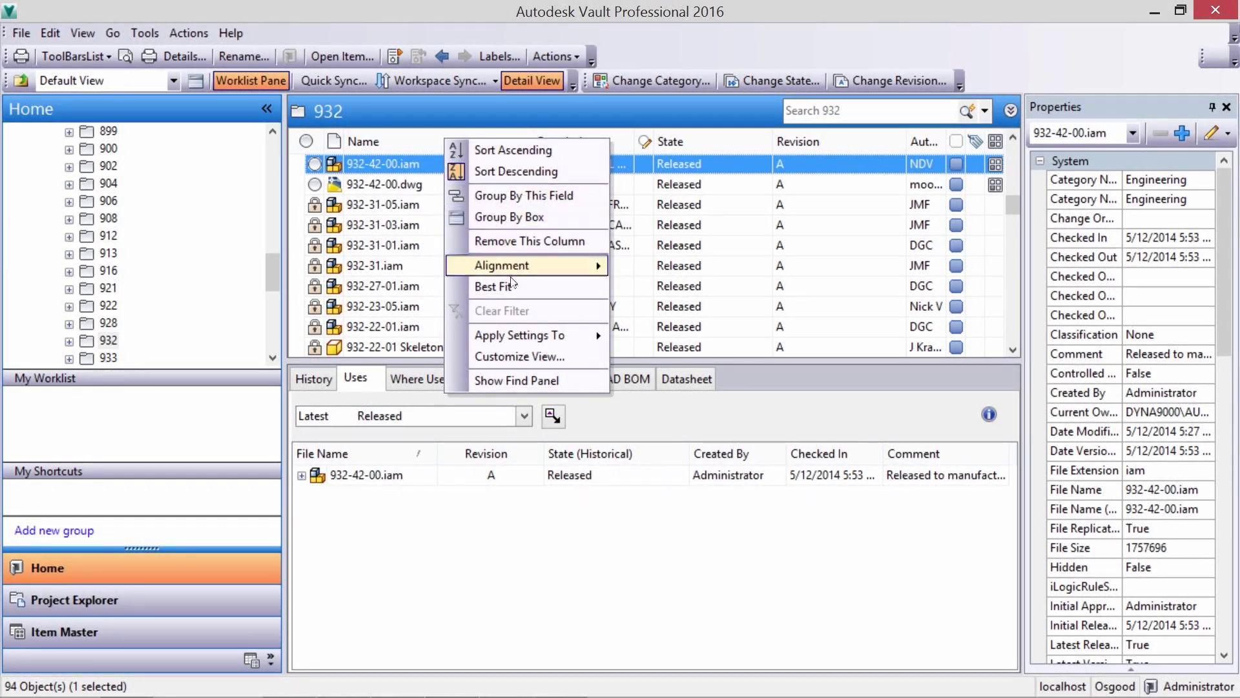
{"action": "left_click", "coordinate": [519, 356]}
{"action": "left_click", "coordinate": [537, 288]}
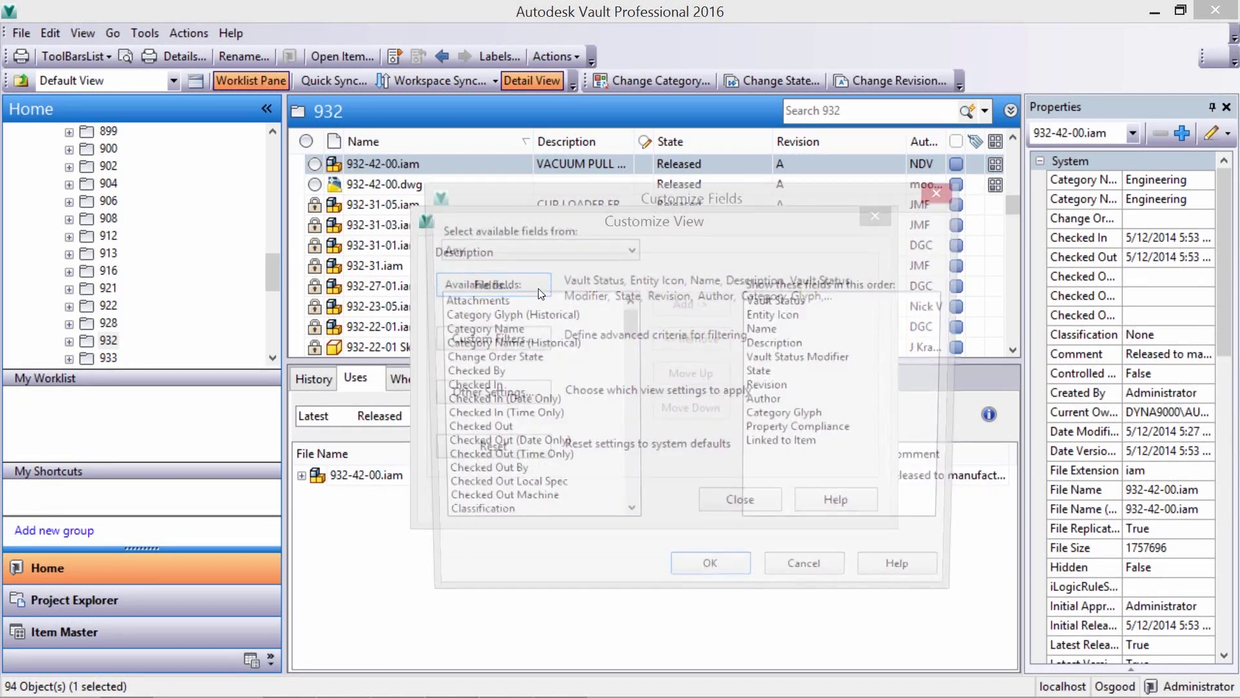
{"action": "left_click", "coordinate": [531, 460]}
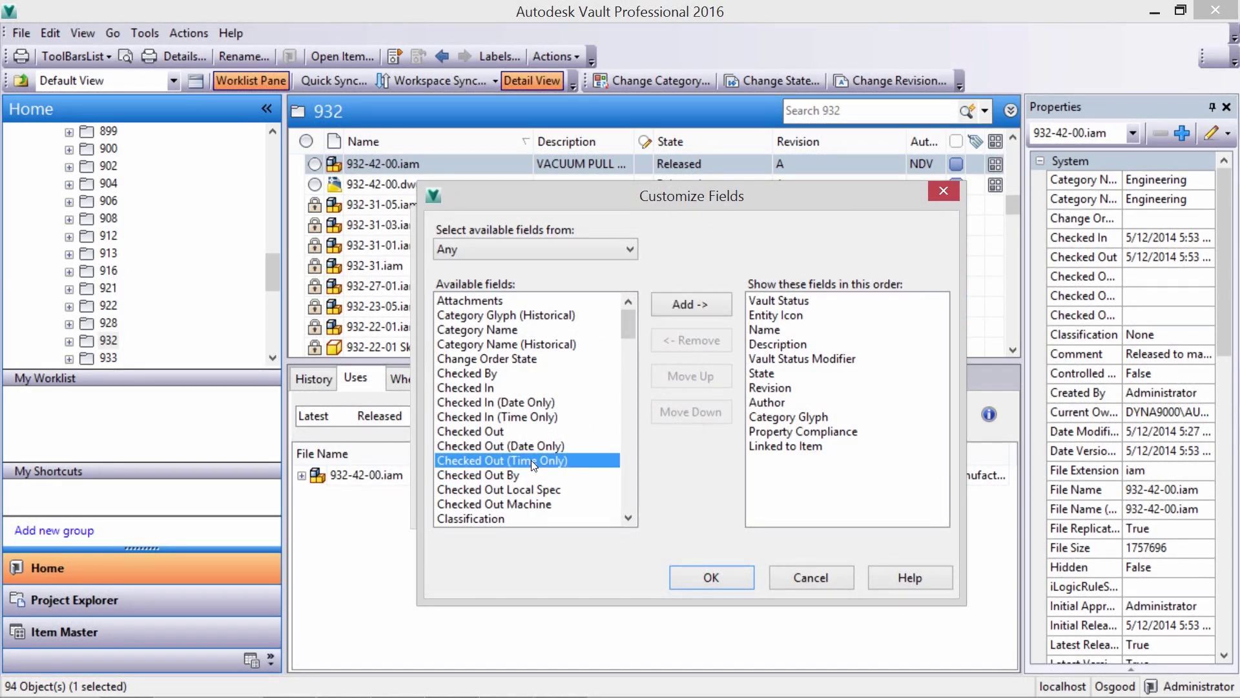
{"action": "key", "text": "t"}
{"action": "left_click", "coordinate": [681, 306]}
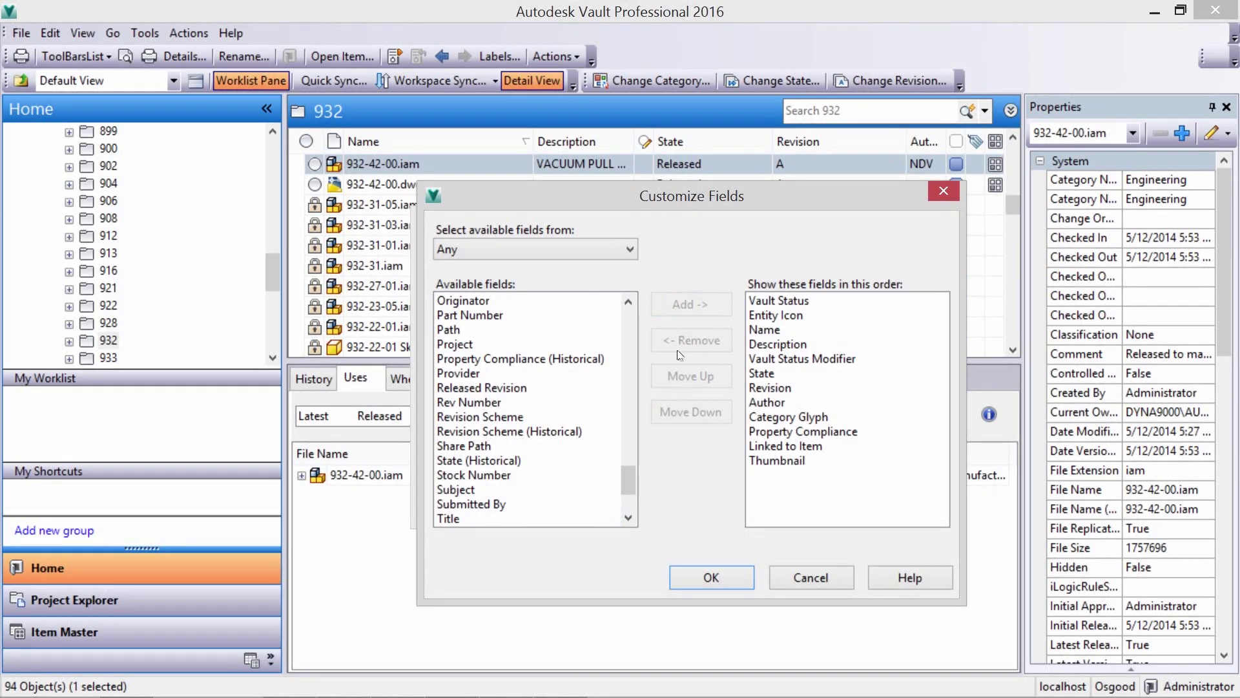
{"action": "left_click", "coordinate": [690, 567]}
{"action": "left_click", "coordinate": [719, 499]}
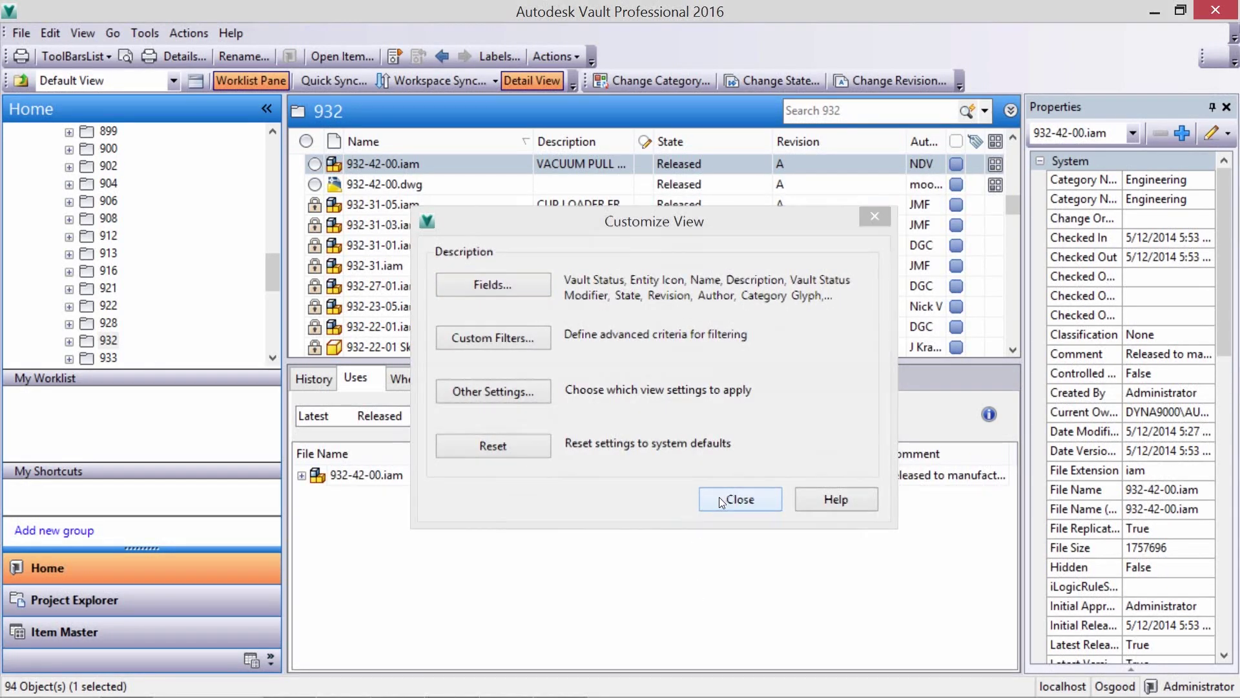
{"action": "left_click_drag", "start_coordinate": [944, 143], "coordinate": [316, 147]}
{"action": "left_click", "coordinate": [315, 378]}
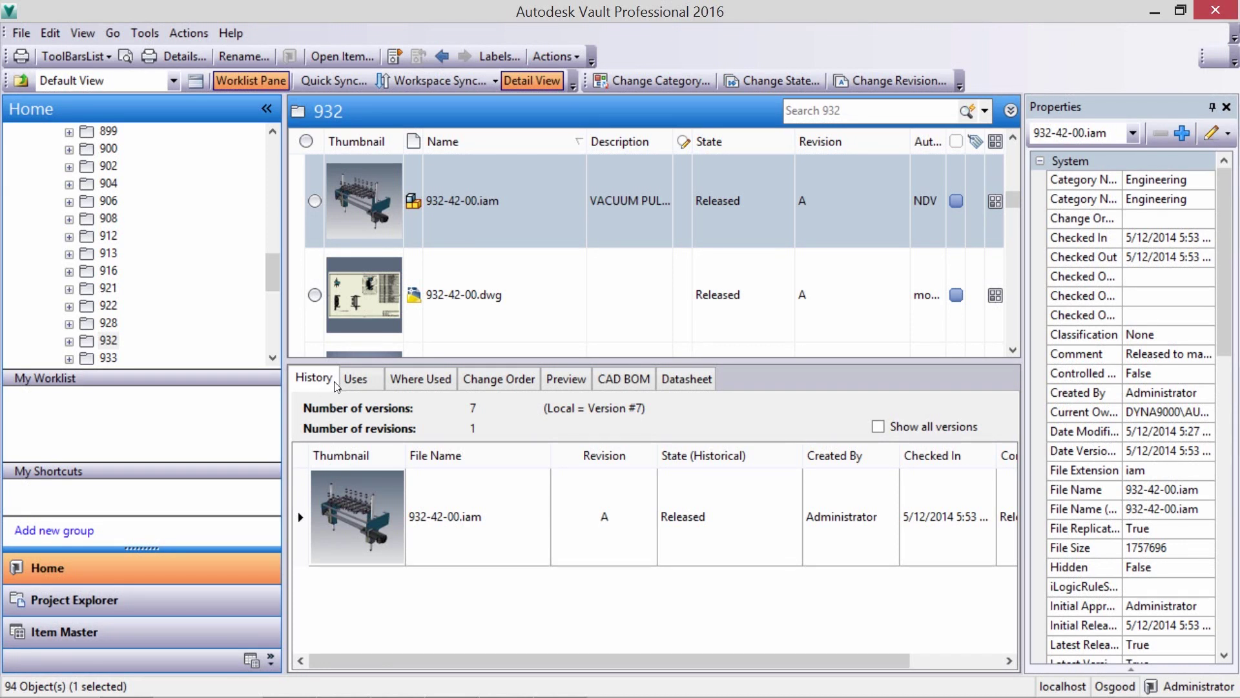
- Review the components 932-42-00.iam uses, its where-used parents, and its linked change orders
{"action": "left_click", "coordinate": [357, 381]}
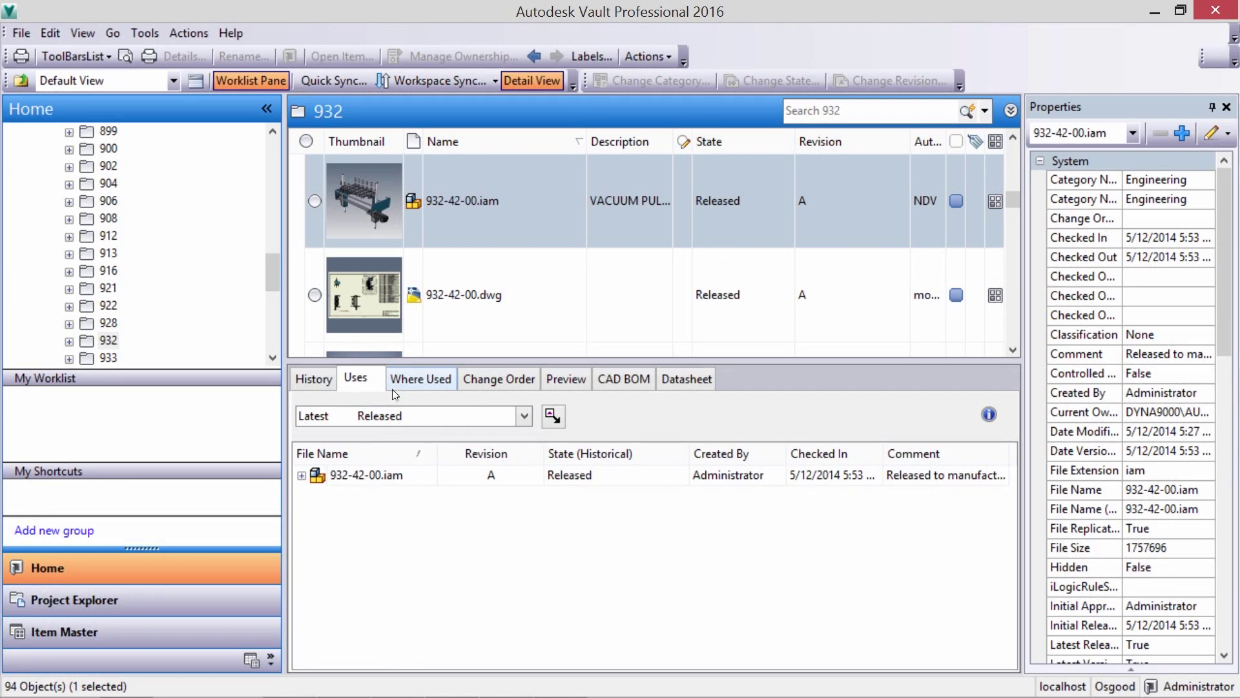
{"action": "left_click", "coordinate": [302, 476]}
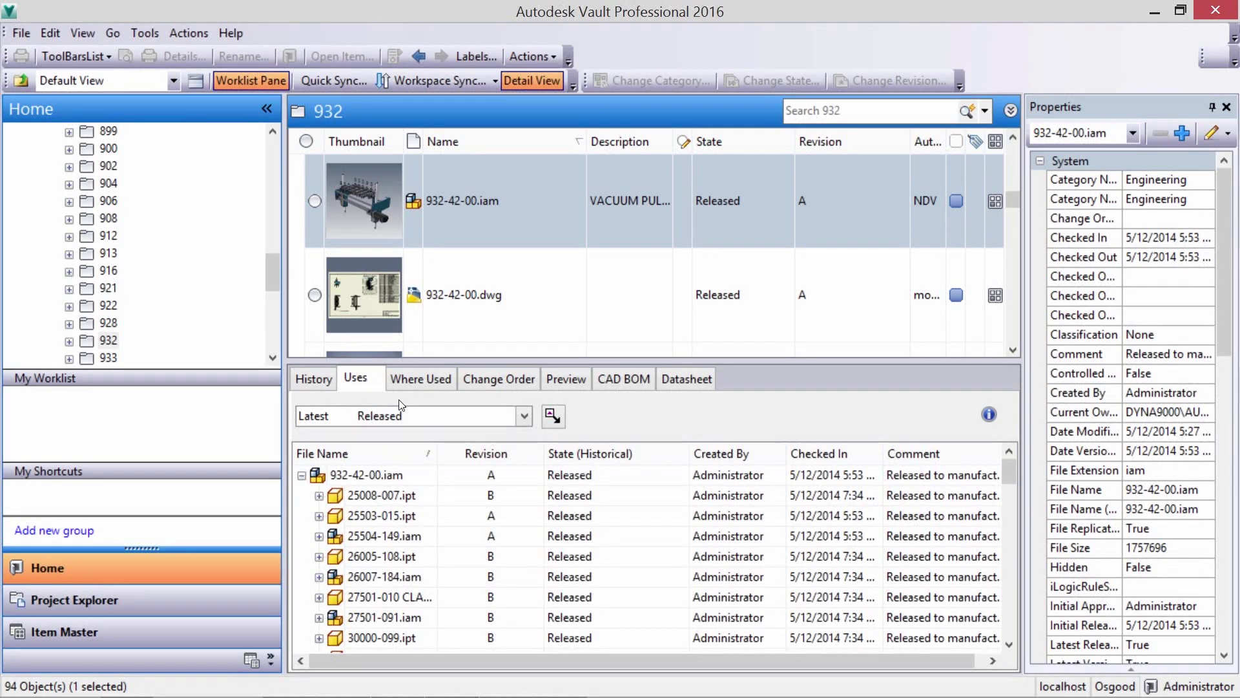
{"action": "left_click", "coordinate": [417, 381]}
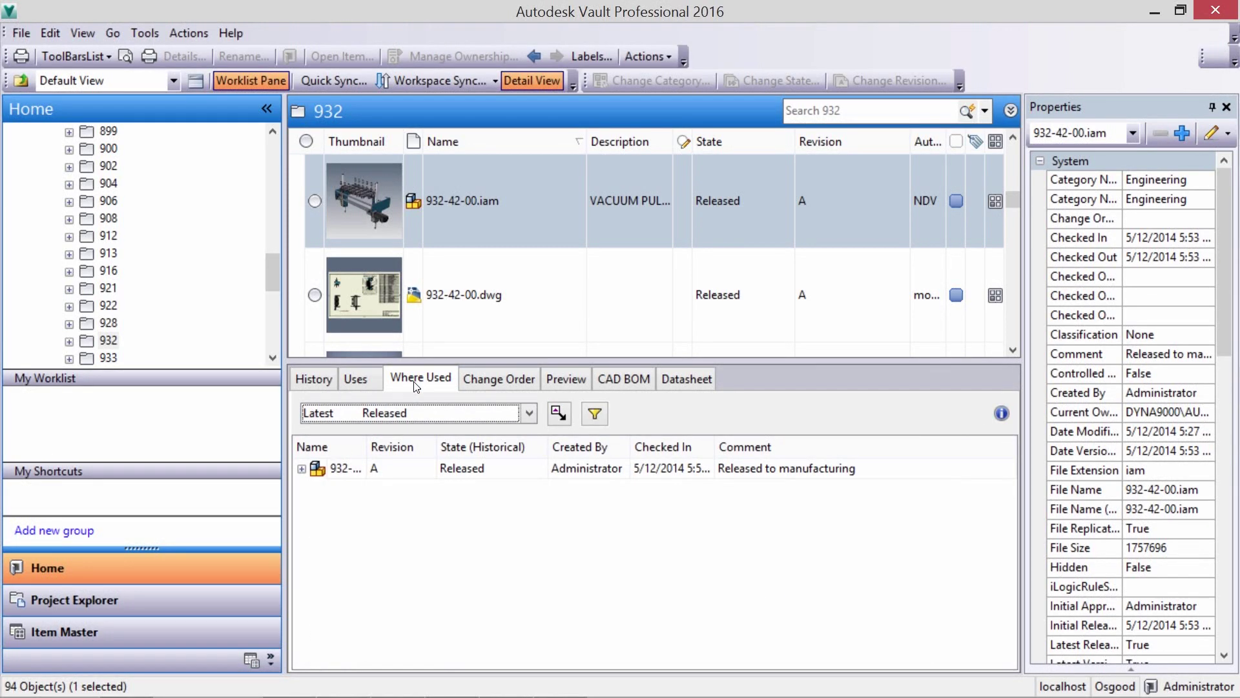
{"action": "left_click", "coordinate": [302, 469]}
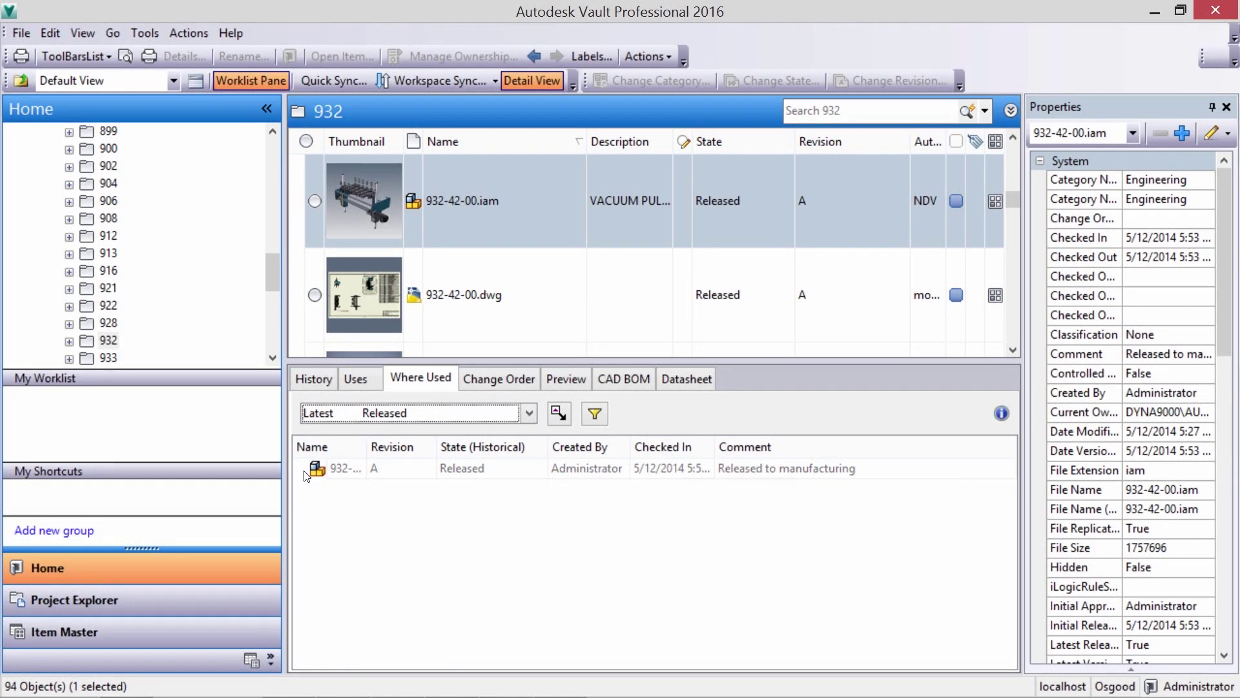
{"action": "left_click", "coordinate": [504, 380]}
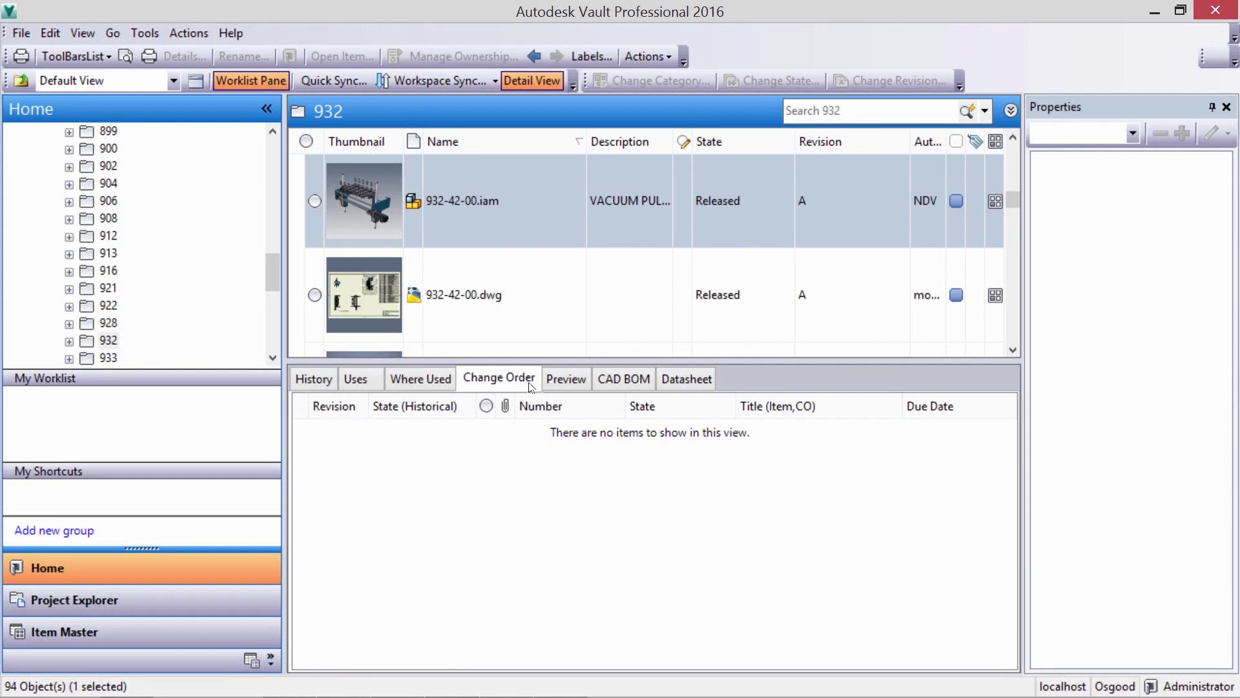
- Orbit the assembly's 3-D preview, then review its CAD bill of materials and datasheet
{"action": "left_click", "coordinate": [567, 380]}
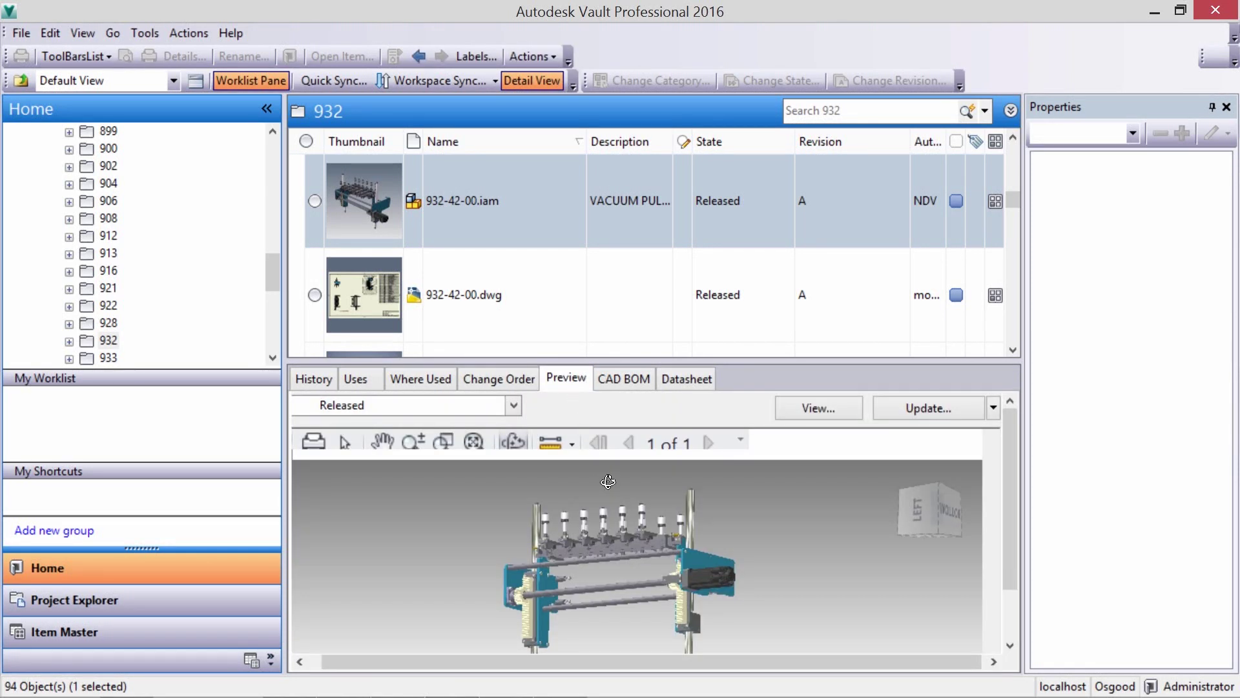
{"action": "mouse_move", "coordinate": [616, 489]}
{"action": "left_mouse_down"}
{"action": "mouse_move", "coordinate": [601, 555]}
{"action": "mouse_move", "coordinate": [610, 517]}
{"action": "left_mouse_up"}
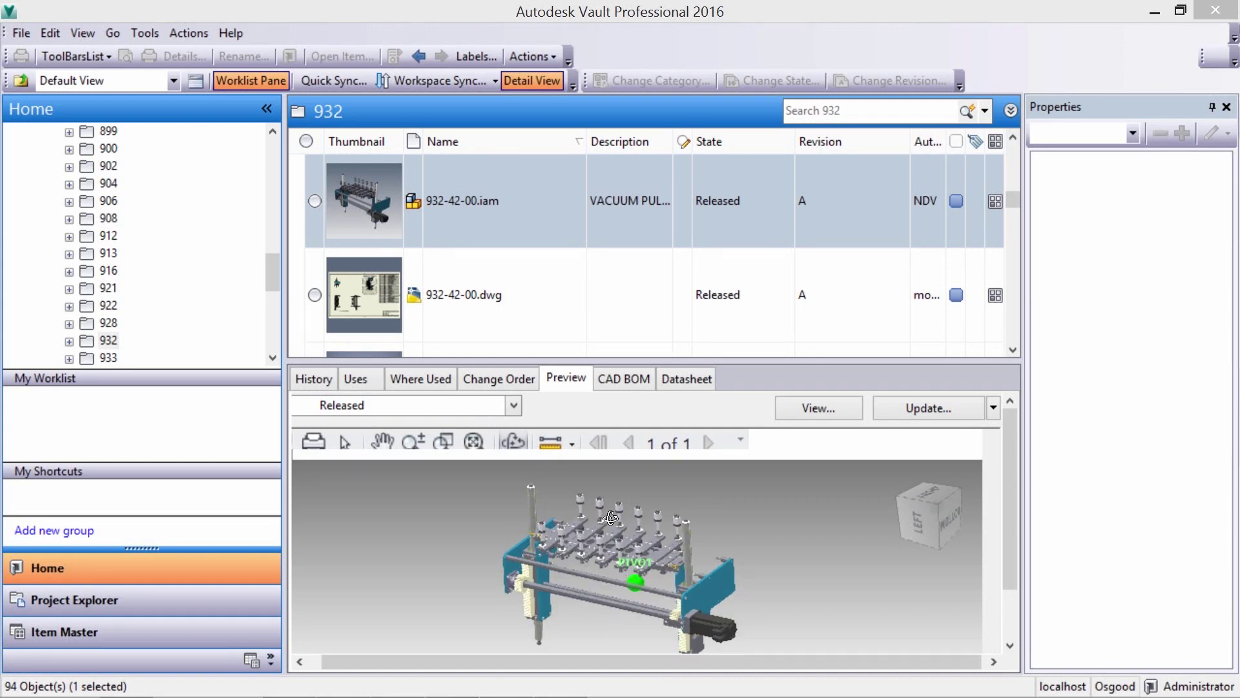
{"action": "left_click", "coordinate": [627, 380]}
{"action": "left_click", "coordinate": [606, 496]}
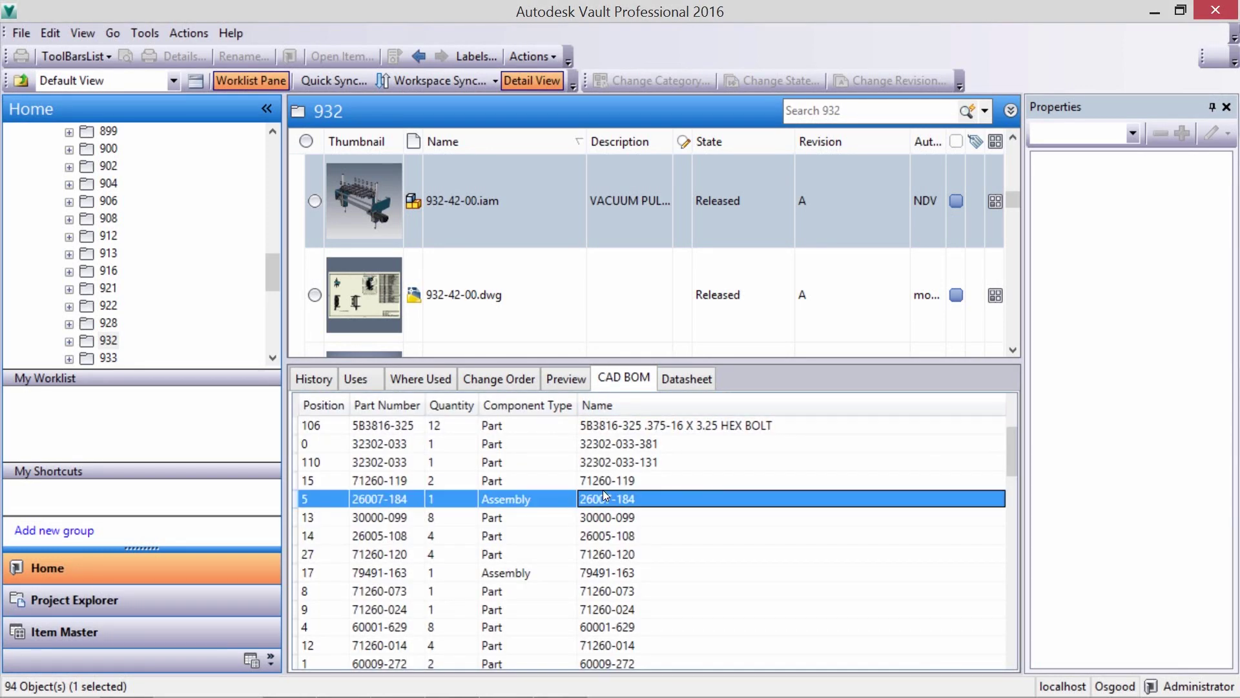
{"action": "scroll", "coordinate": [605, 496], "scroll_direction": "down", "scroll_amount": 6}
{"action": "left_click", "coordinate": [687, 377]}
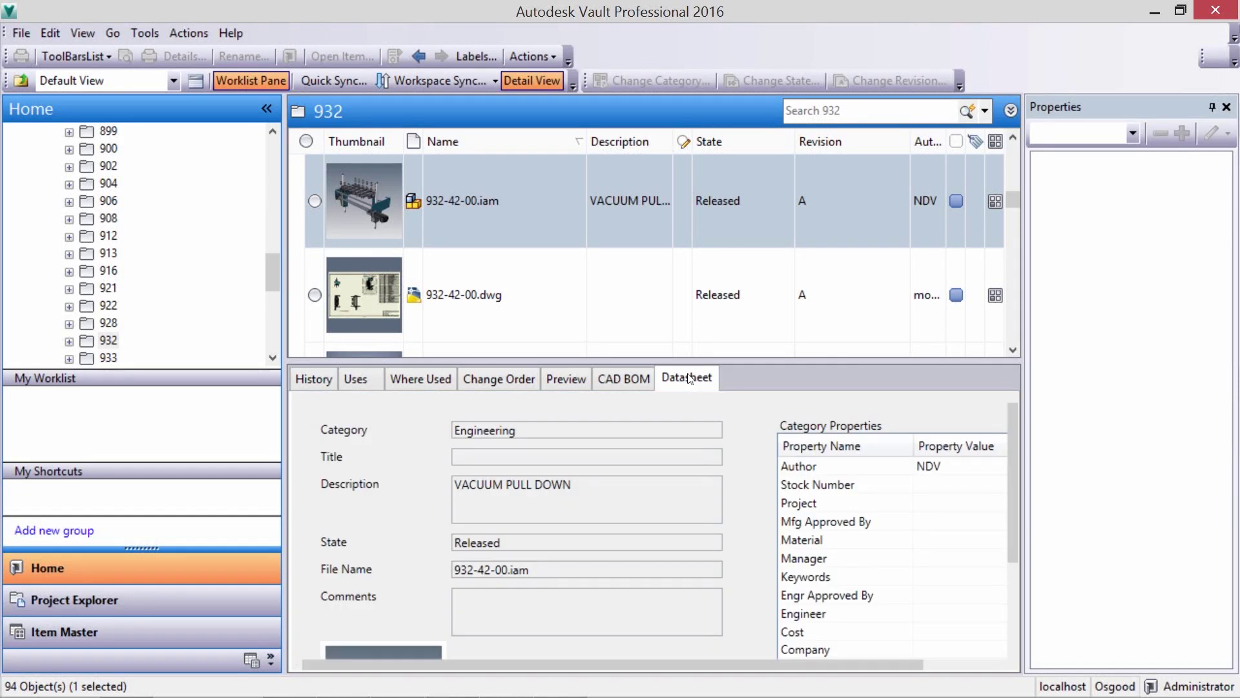
{"action": "scroll", "coordinate": [660, 511], "scroll_direction": "down", "scroll_amount": 3}
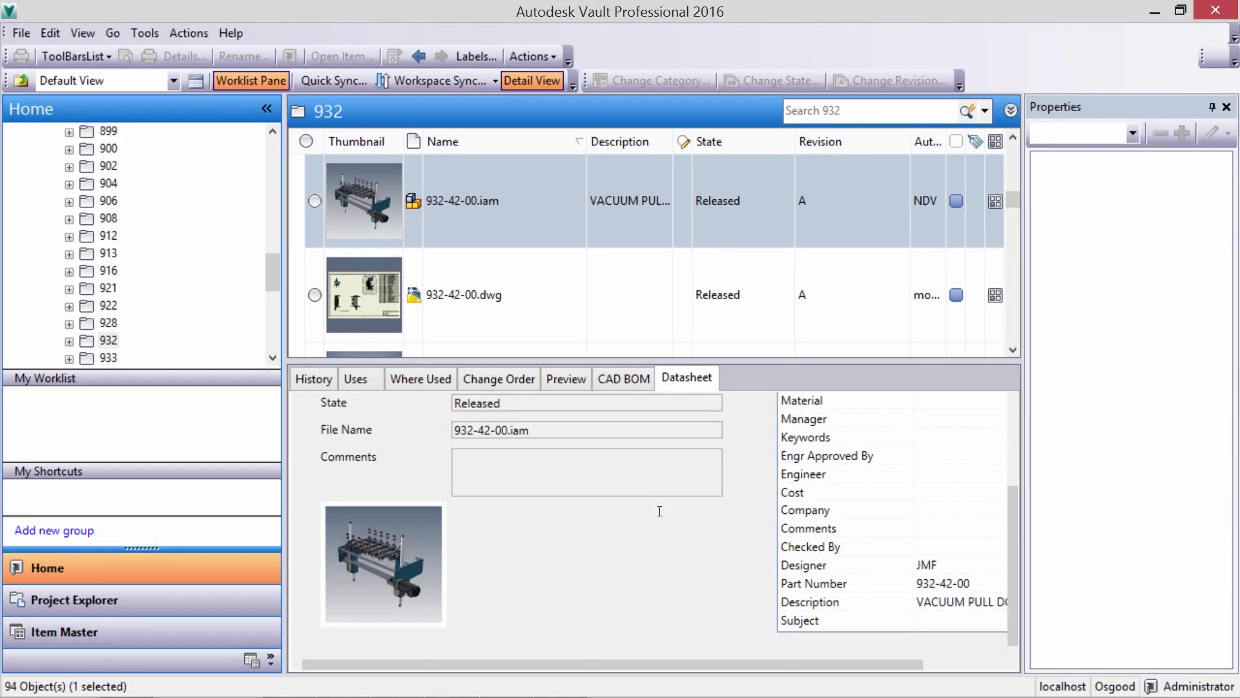
{"action": "left_click", "coordinate": [508, 199]}
- Shortcut 932-42-00.iam and add the Desktop's Osgood Extras folder to the vault
{"action": "right_click", "coordinate": [508, 199]}
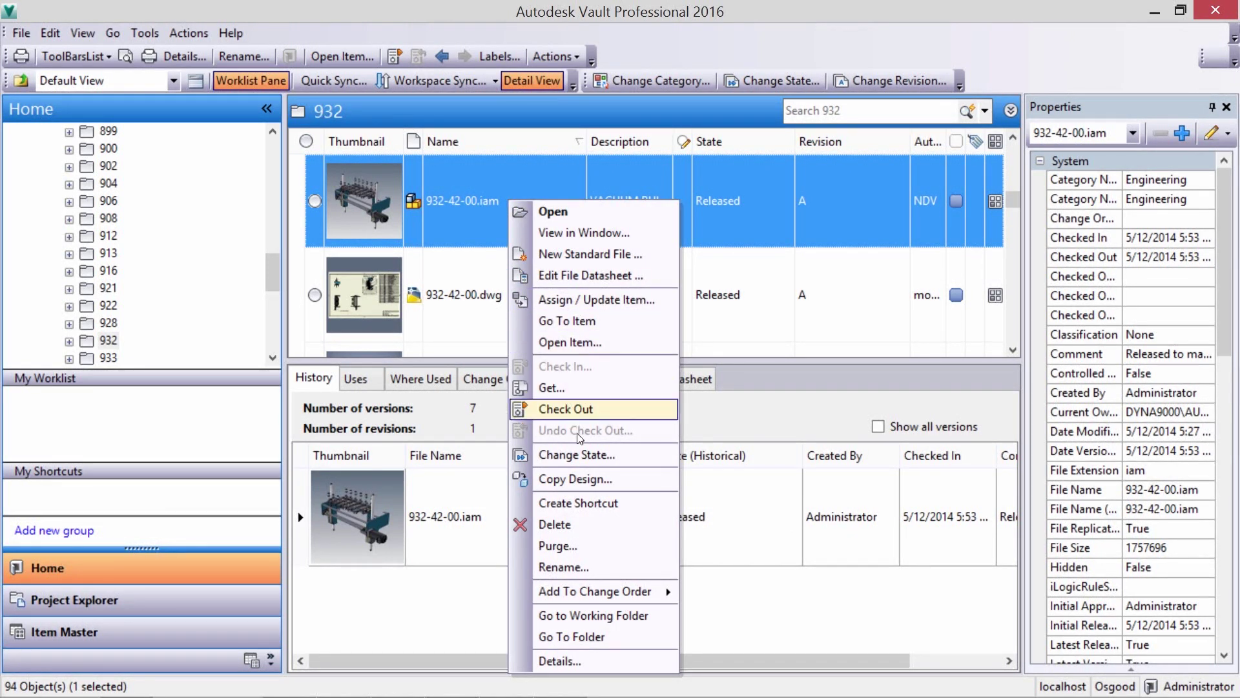
{"action": "left_click", "coordinate": [596, 504]}
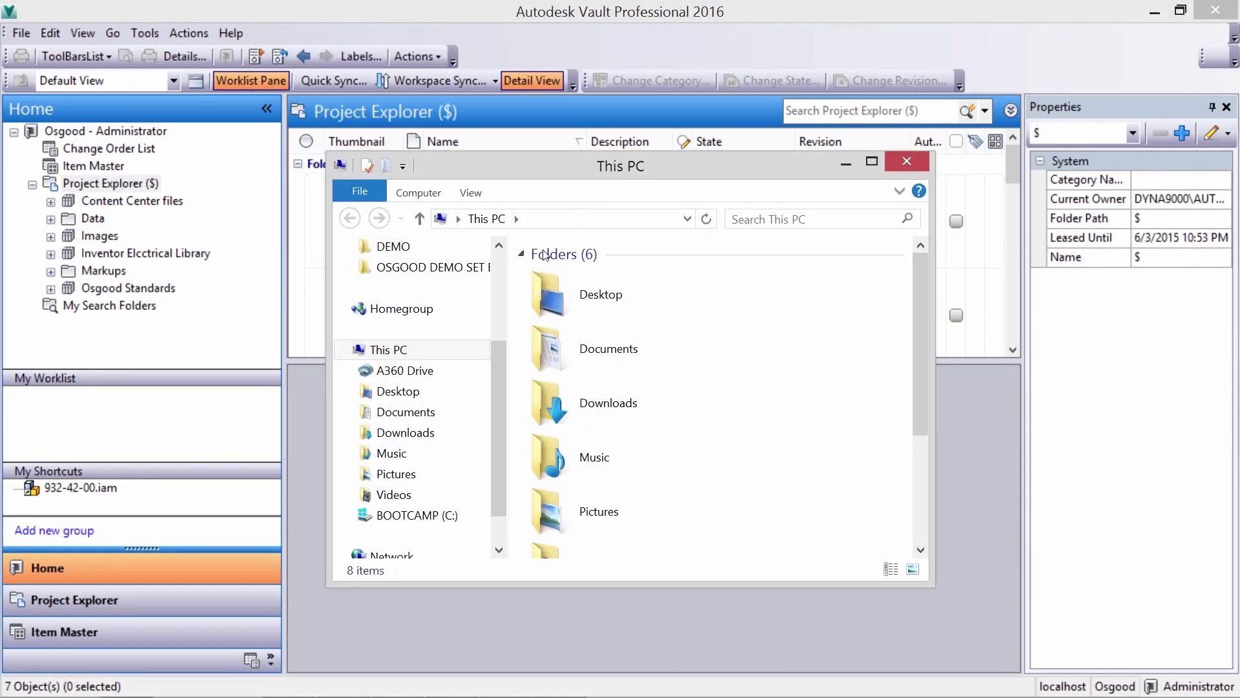
{"action": "left_click_drag", "start_coordinate": [494, 360], "coordinate": [496, 279]}
{"action": "left_click", "coordinate": [414, 273]}
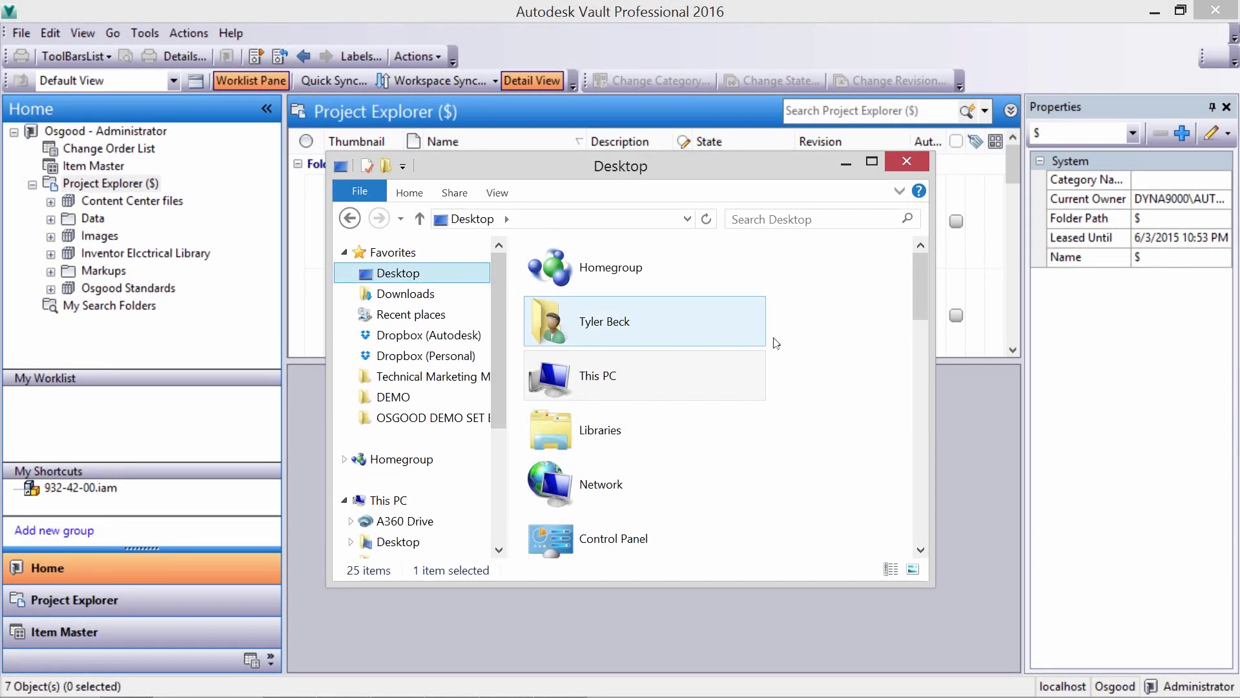
{"action": "left_click_drag", "start_coordinate": [921, 284], "coordinate": [932, 421]}
{"action": "left_click_drag", "start_coordinate": [664, 396], "coordinate": [110, 194]}
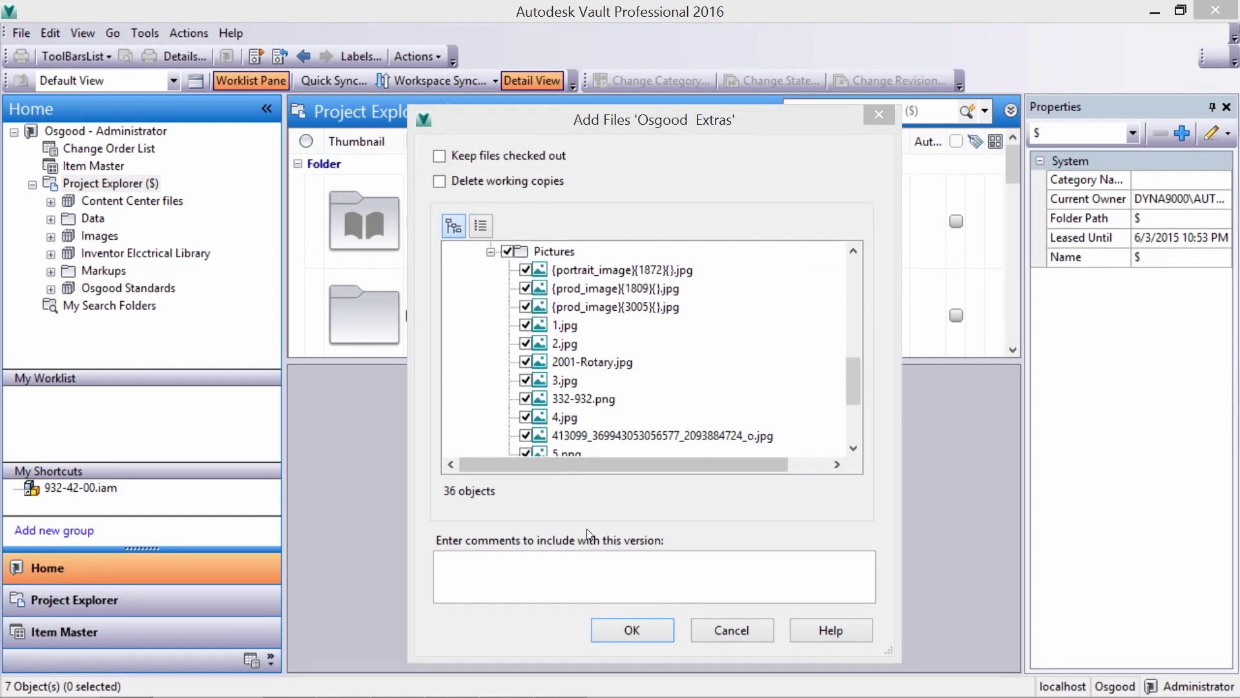
{"action": "left_click", "coordinate": [632, 631]}
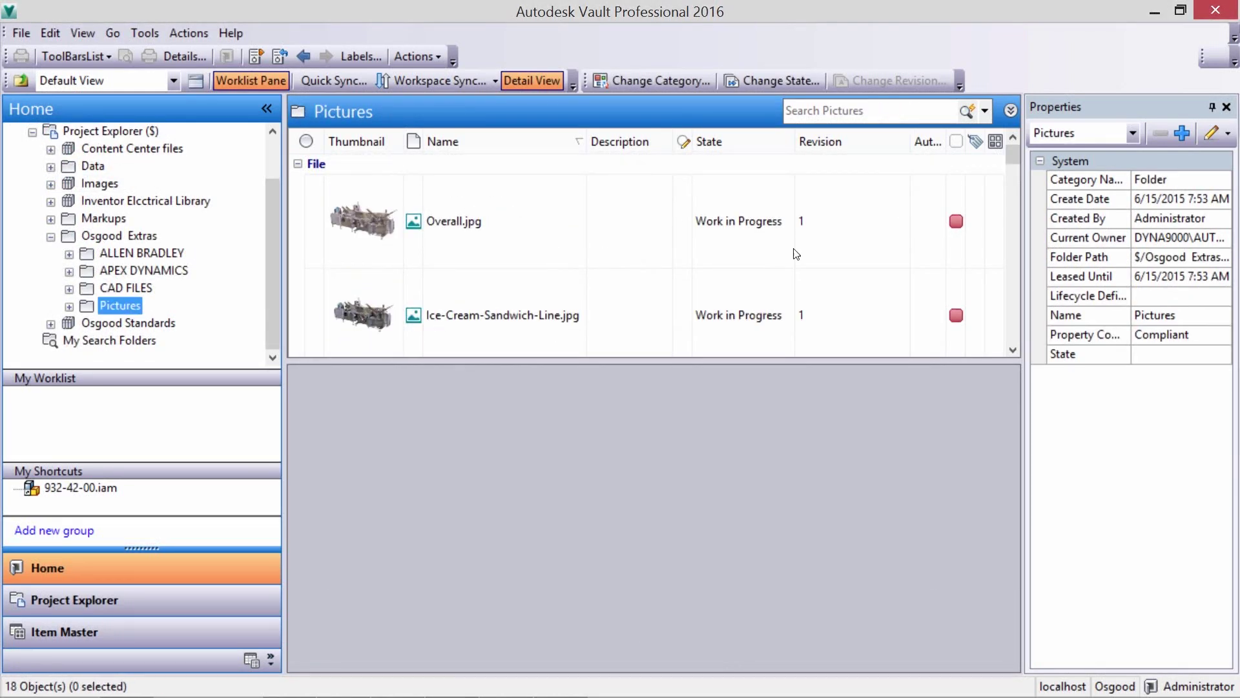
- Browse the Osgood Extras subfolders and view the Allen-Bradley servo motor PDF, then close it
{"action": "left_click", "coordinate": [793, 248]}
{"action": "scroll", "coordinate": [794, 251], "scroll_direction": "down", "scroll_amount": 5}
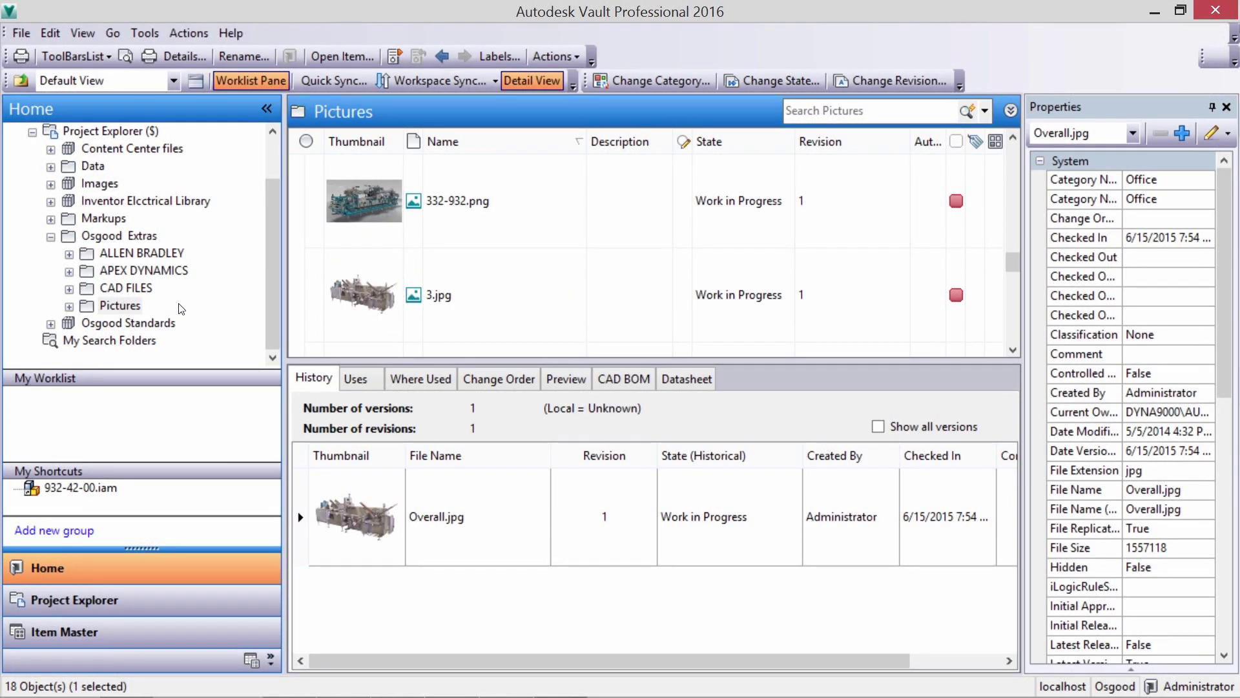
{"action": "left_click", "coordinate": [123, 286]}
{"action": "left_click", "coordinate": [417, 254]}
{"action": "scroll", "coordinate": [416, 253], "scroll_direction": "down", "scroll_amount": 2}
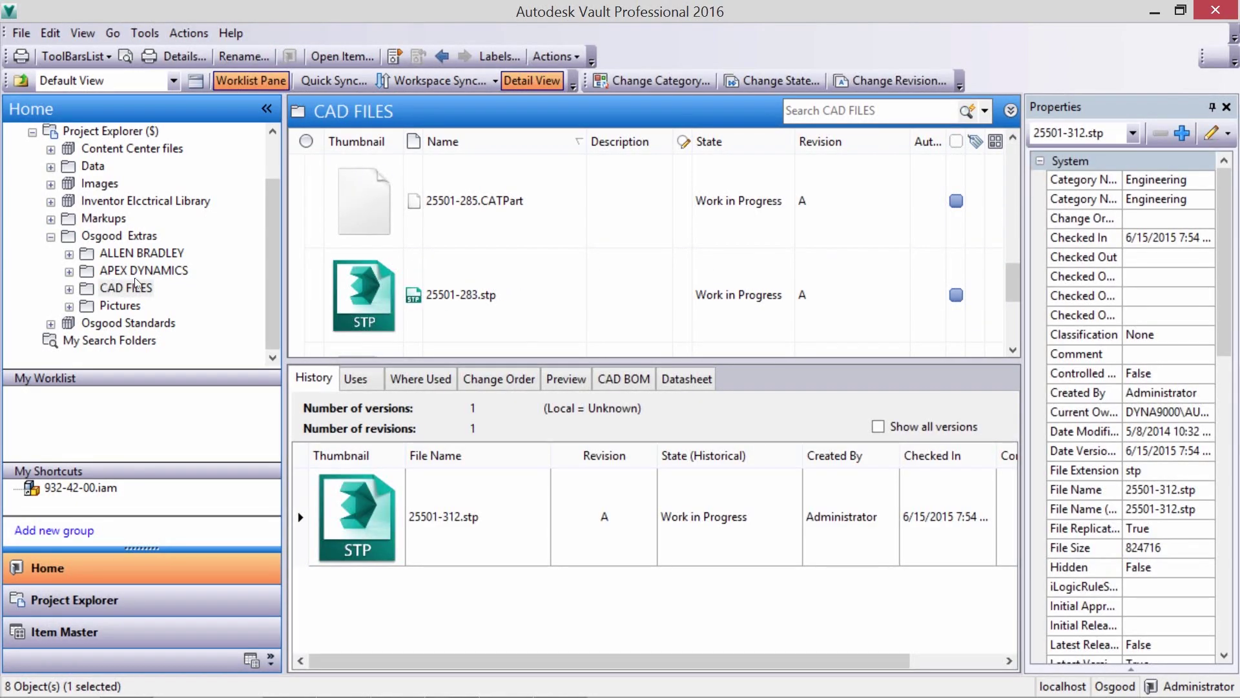
{"action": "left_click", "coordinate": [156, 269]}
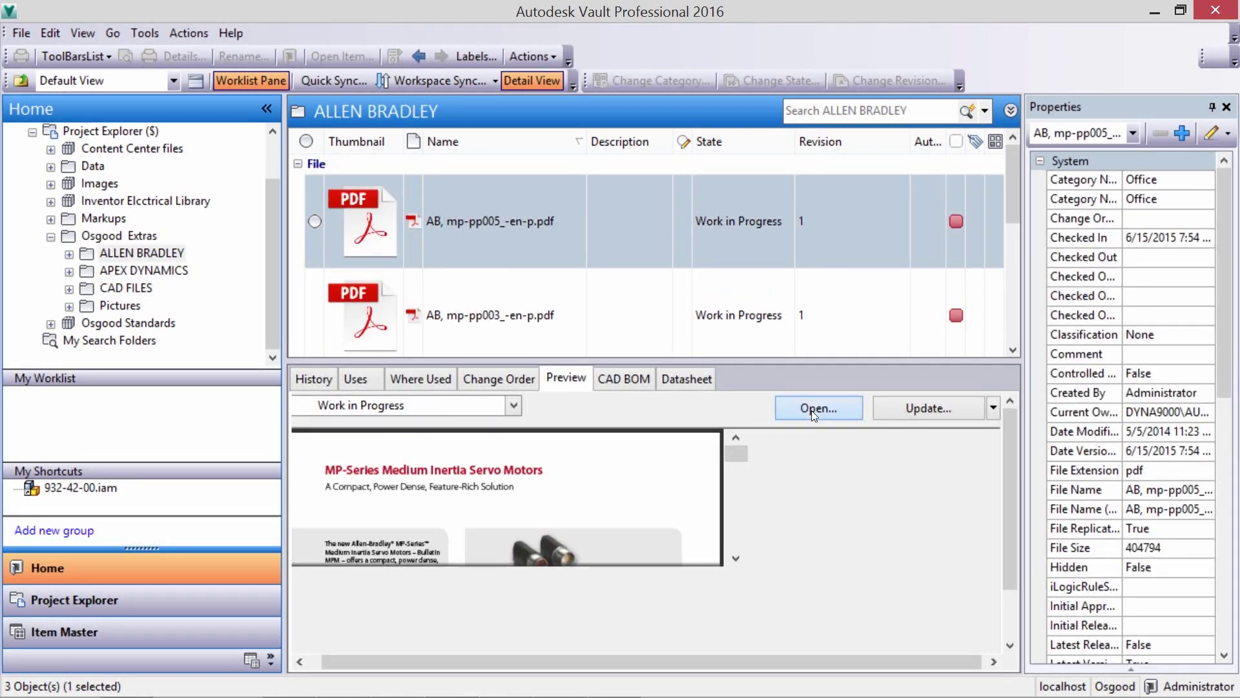
{"action": "left_click", "coordinate": [811, 409]}
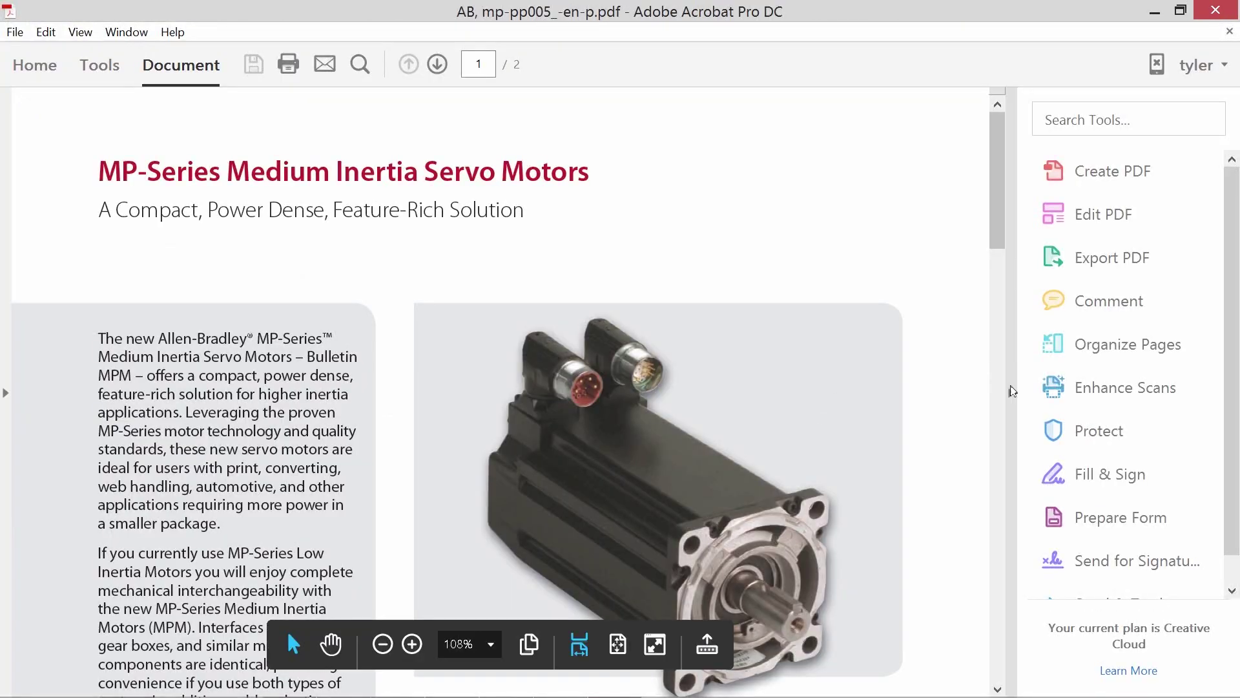
{"action": "scroll", "coordinate": [397, 629], "scroll_direction": "down", "scroll_amount": 20}
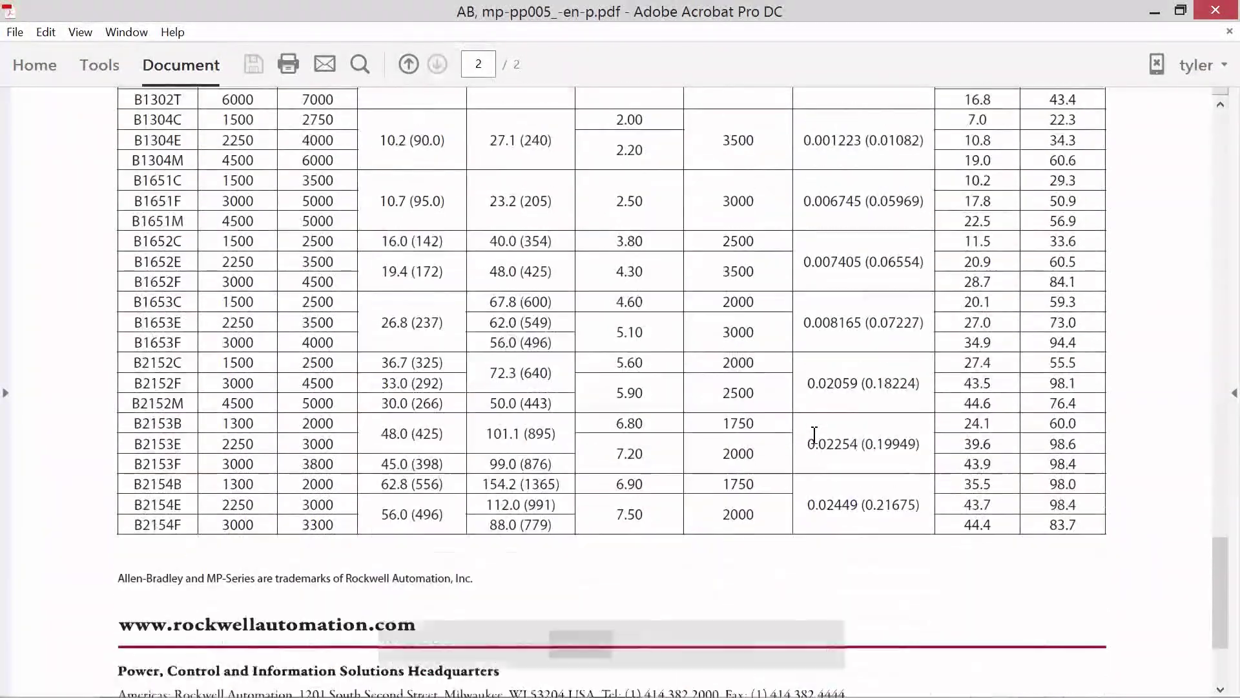
{"action": "left_click", "coordinate": [1216, 10]}
{"action": "key", "text": "Left"}
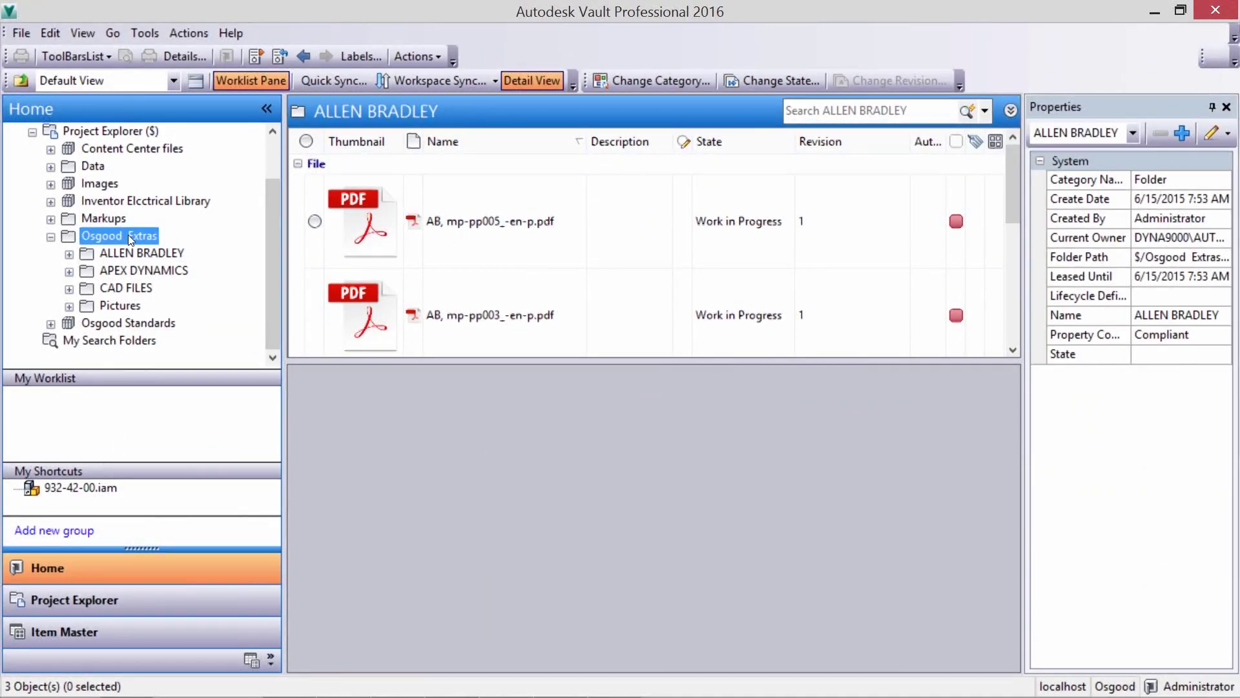
- Open the Markups folder holding the 932-42-00.iam[1].dwf markup
{"action": "scroll", "coordinate": [480, 244], "scroll_direction": "down", "scroll_amount": 3}
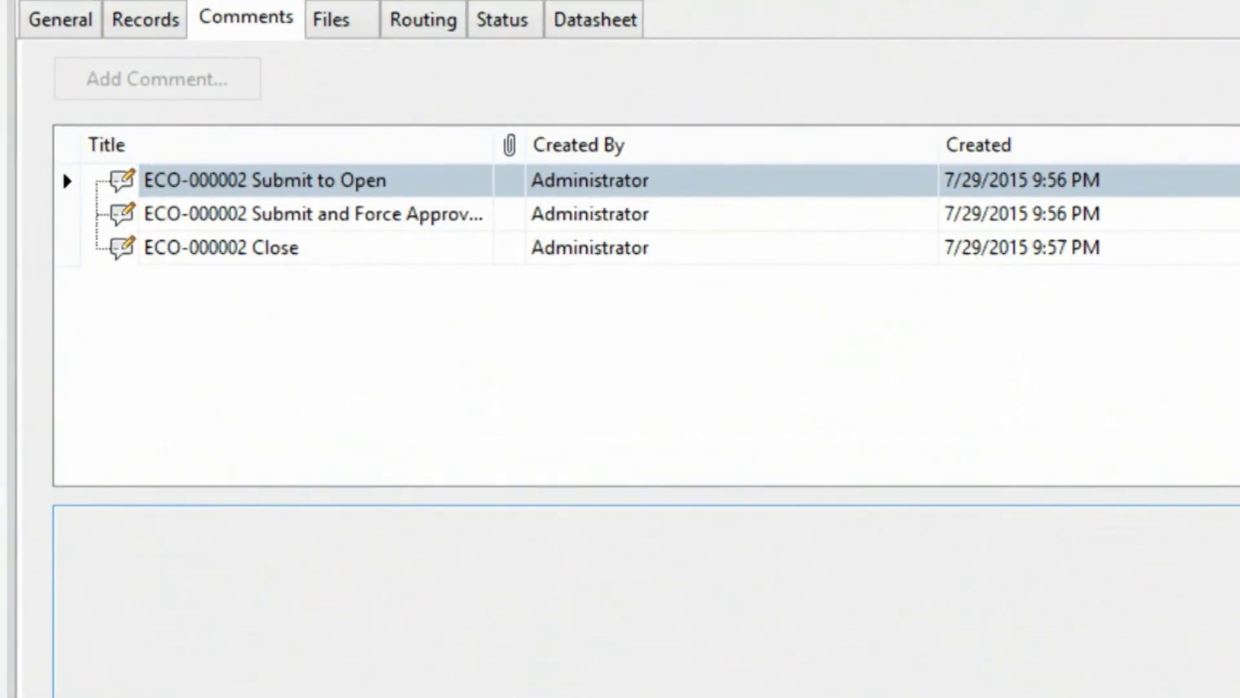
{"action": "left_click", "coordinate": [116, 271]}
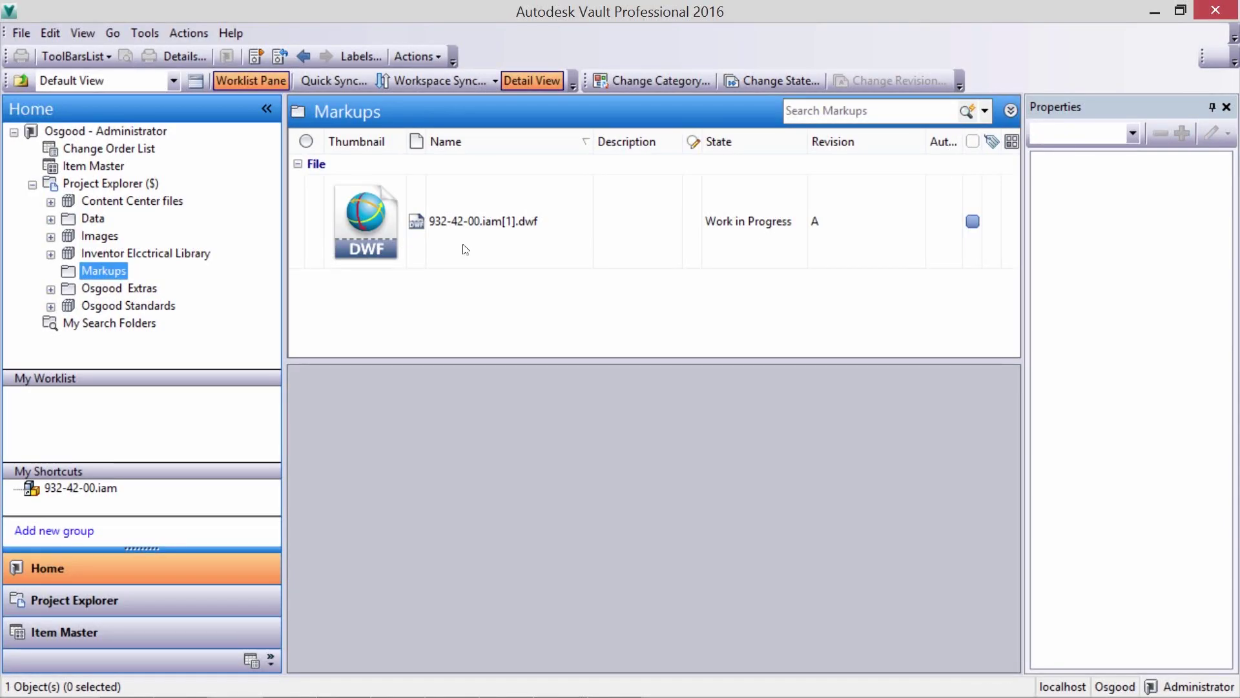
- Create change order ECO-000003 'Vertically Mount Servo' for the 932-42-00.iam[1].dwf markup
{"action": "right_click", "coordinate": [463, 246]}
{"action": "mouse_move", "coordinate": [599, 638]}
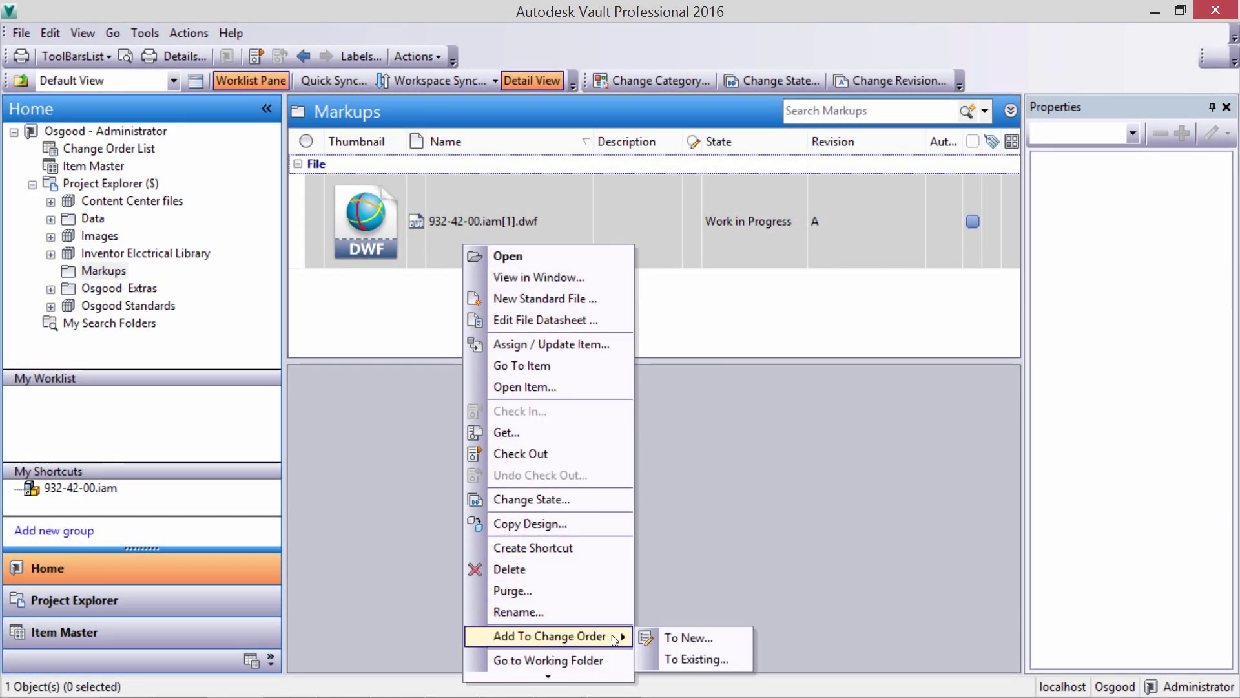
{"action": "left_click", "coordinate": [657, 637]}
{"action": "left_click", "coordinate": [274, 257]}
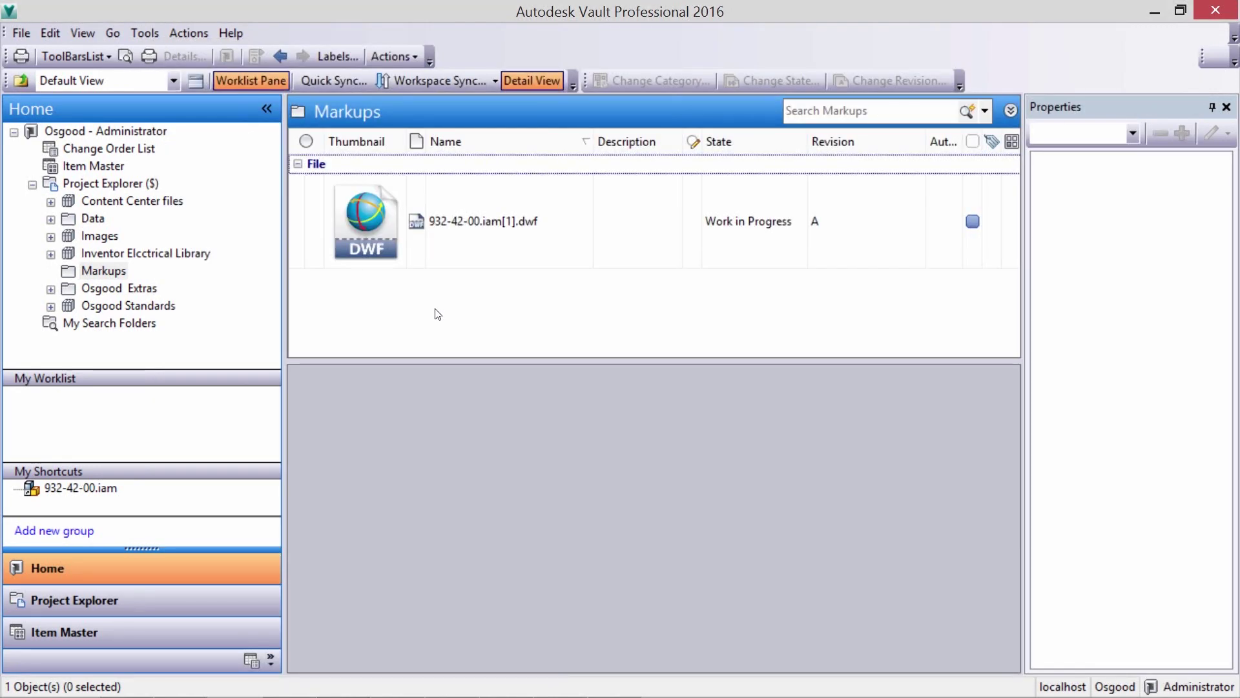
{"action": "left_click", "coordinate": [82, 487]}
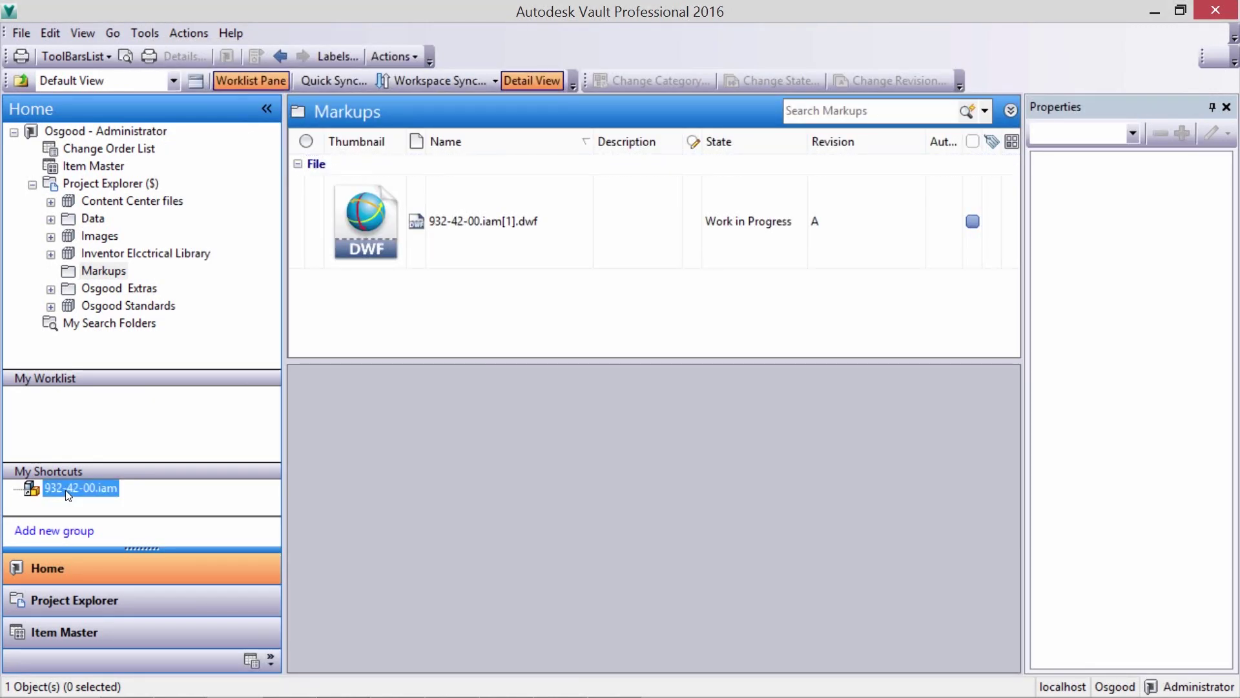
- Add the 932-42-00.iam assembly to existing change order ECO-000003
{"action": "right_click", "coordinate": [510, 201]}
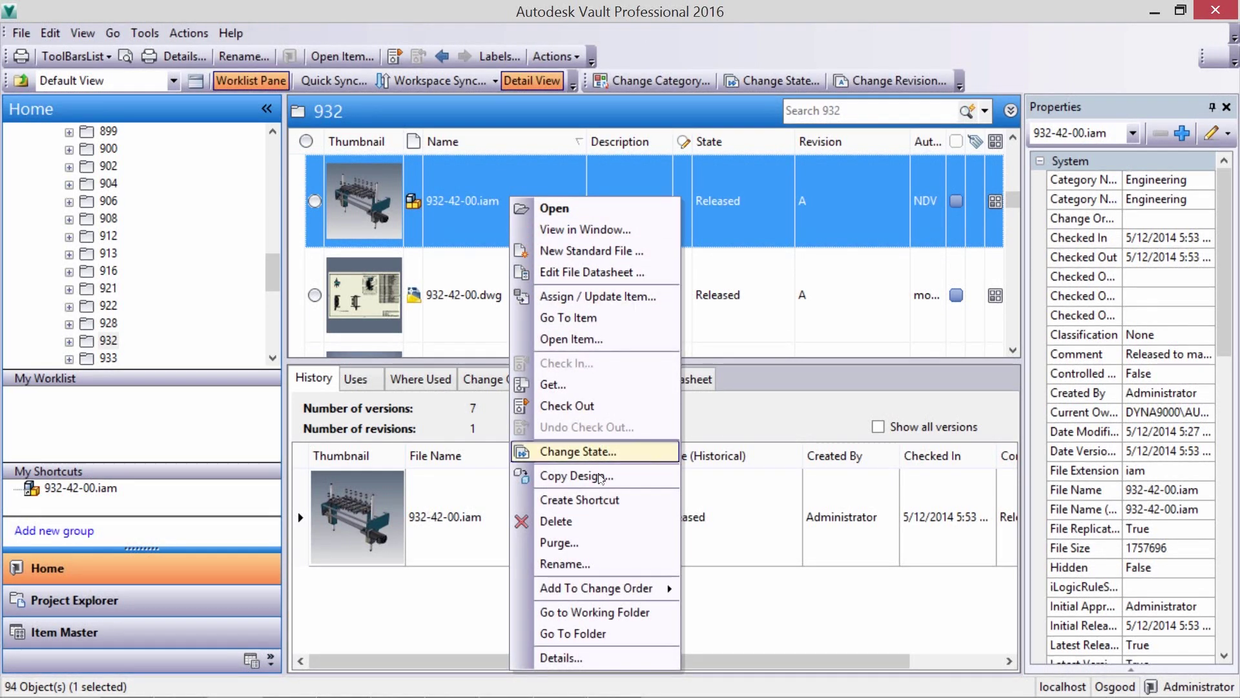
{"action": "mouse_move", "coordinate": [636, 588]}
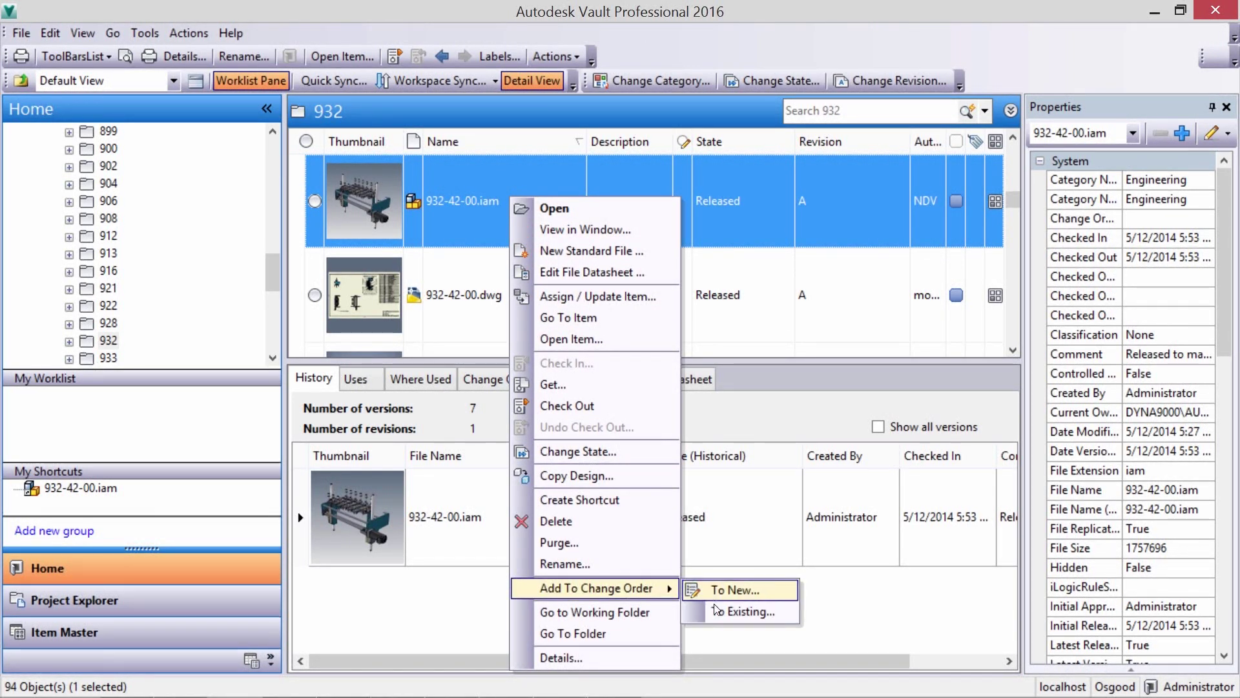
{"action": "left_click", "coordinate": [730, 611]}
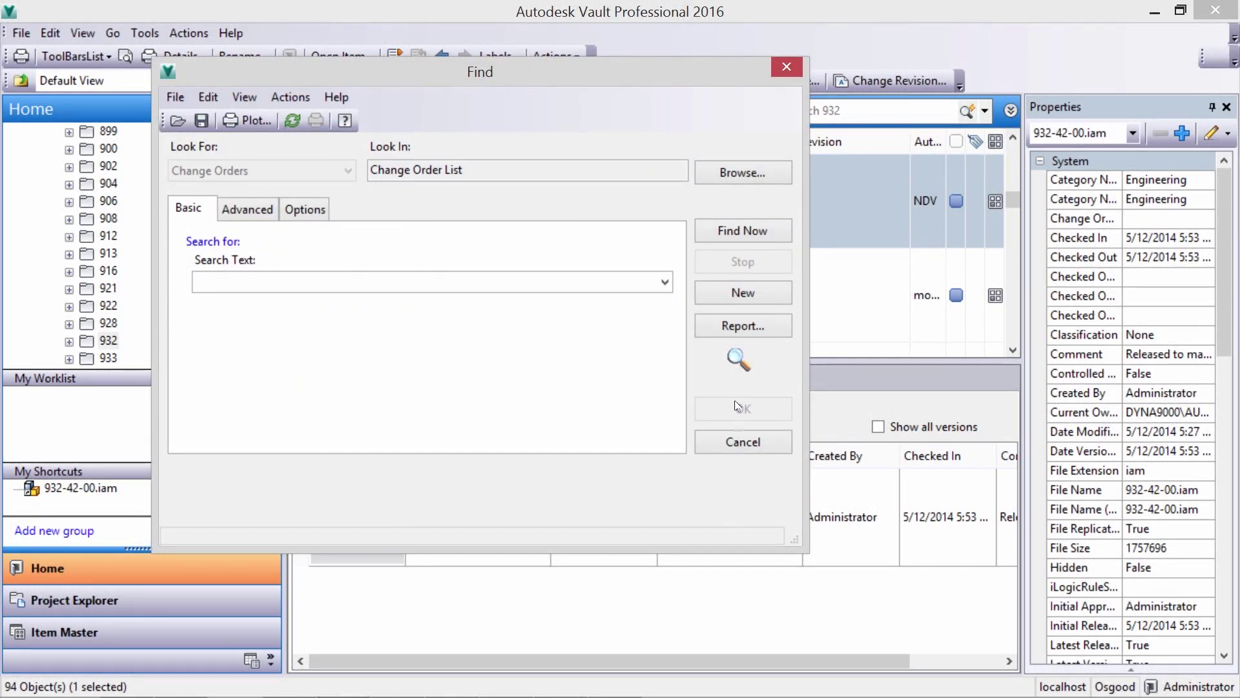
{"action": "left_click", "coordinate": [729, 232]}
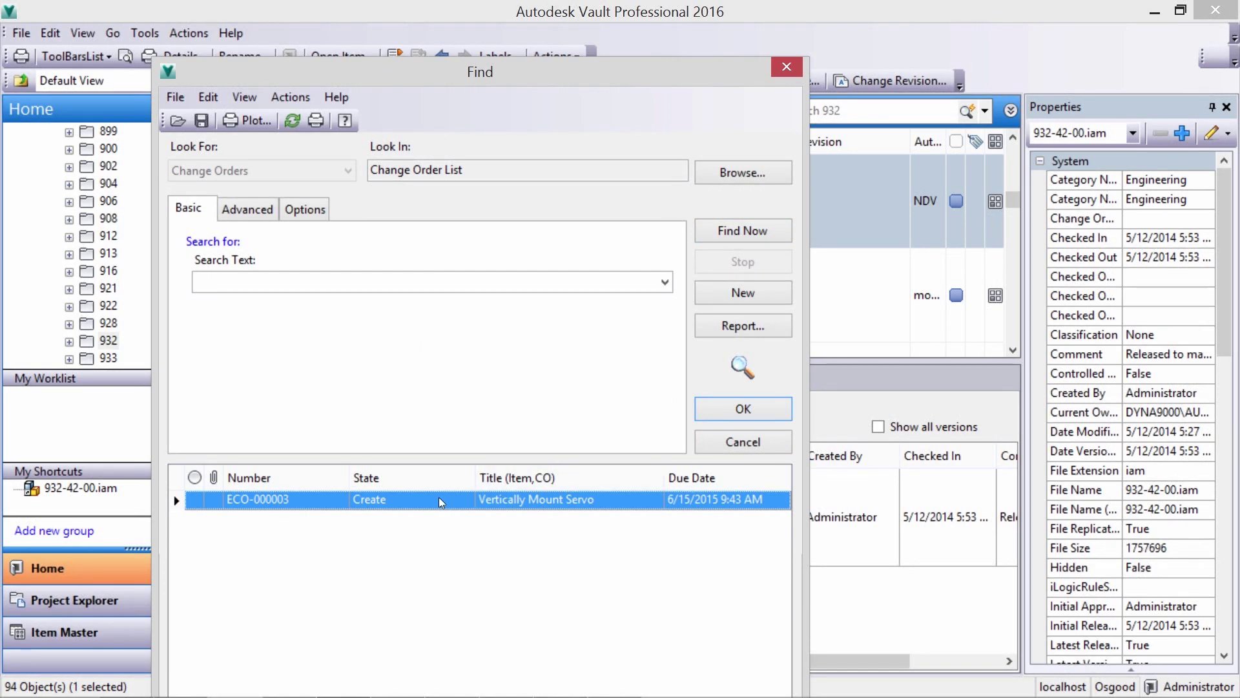
{"action": "double_click", "coordinate": [405, 497]}
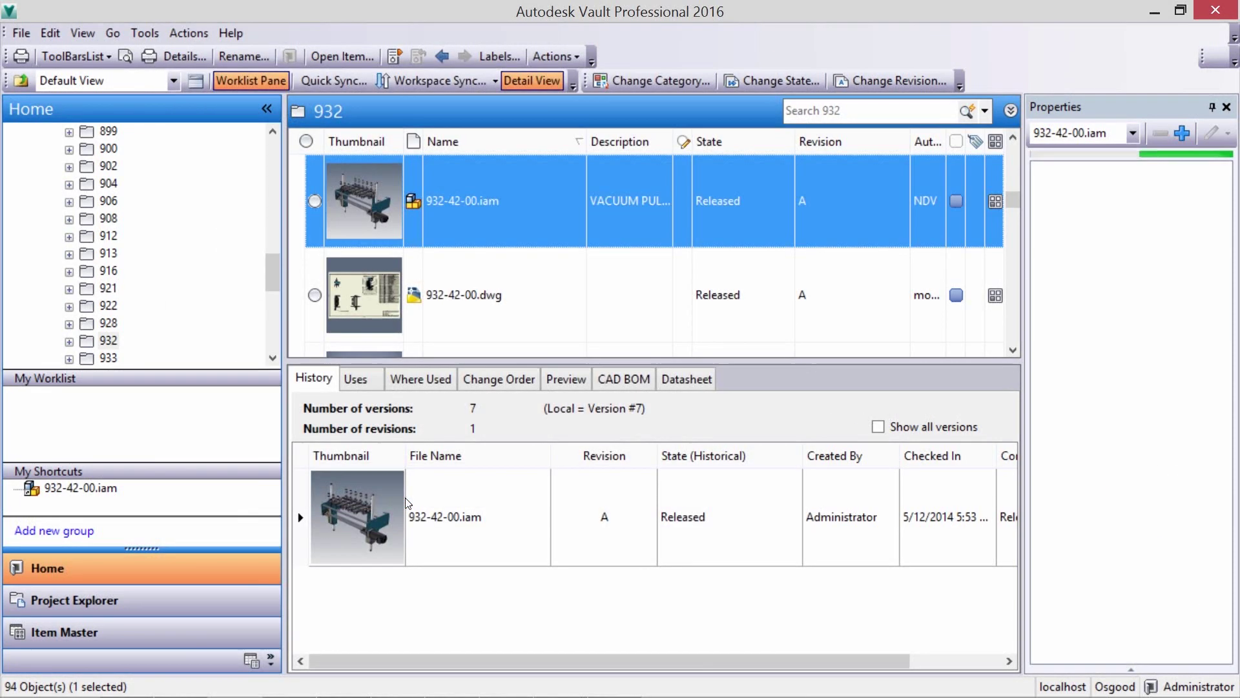
- Check out AB for 332-932.xlsx from Osgood Extras for editing in Excel
{"action": "left_click", "coordinate": [109, 294]}
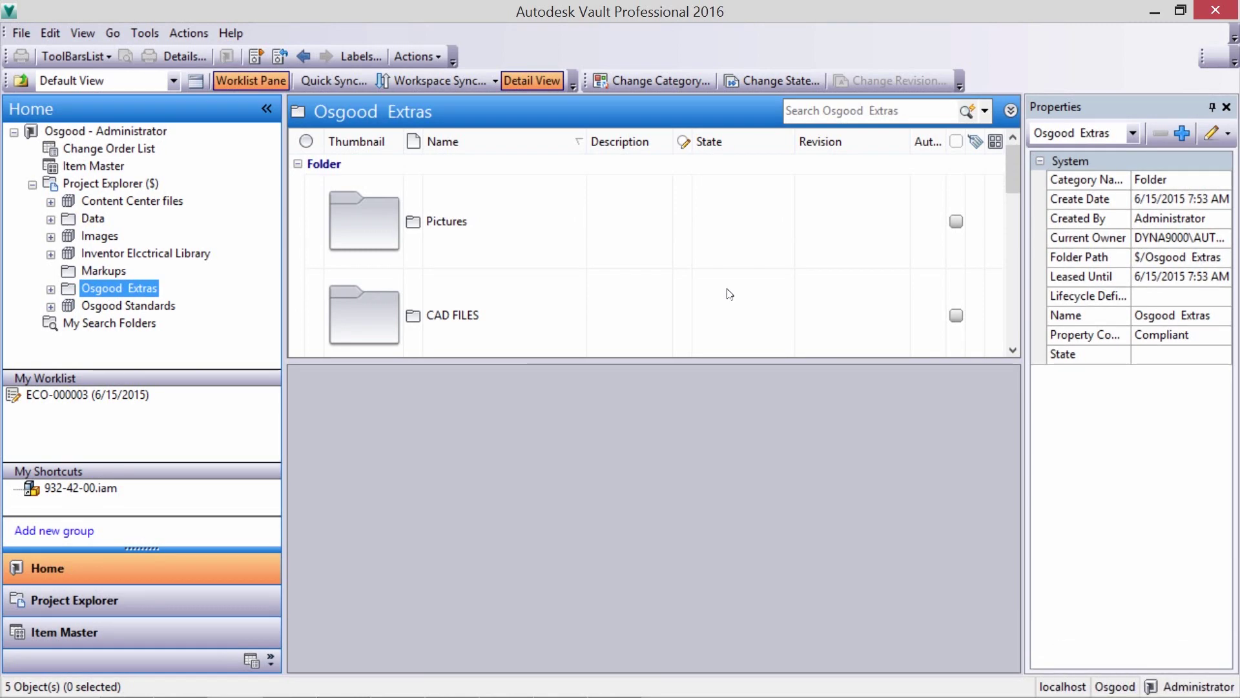
{"action": "scroll", "coordinate": [1013, 200], "scroll_direction": "down", "scroll_amount": 5}
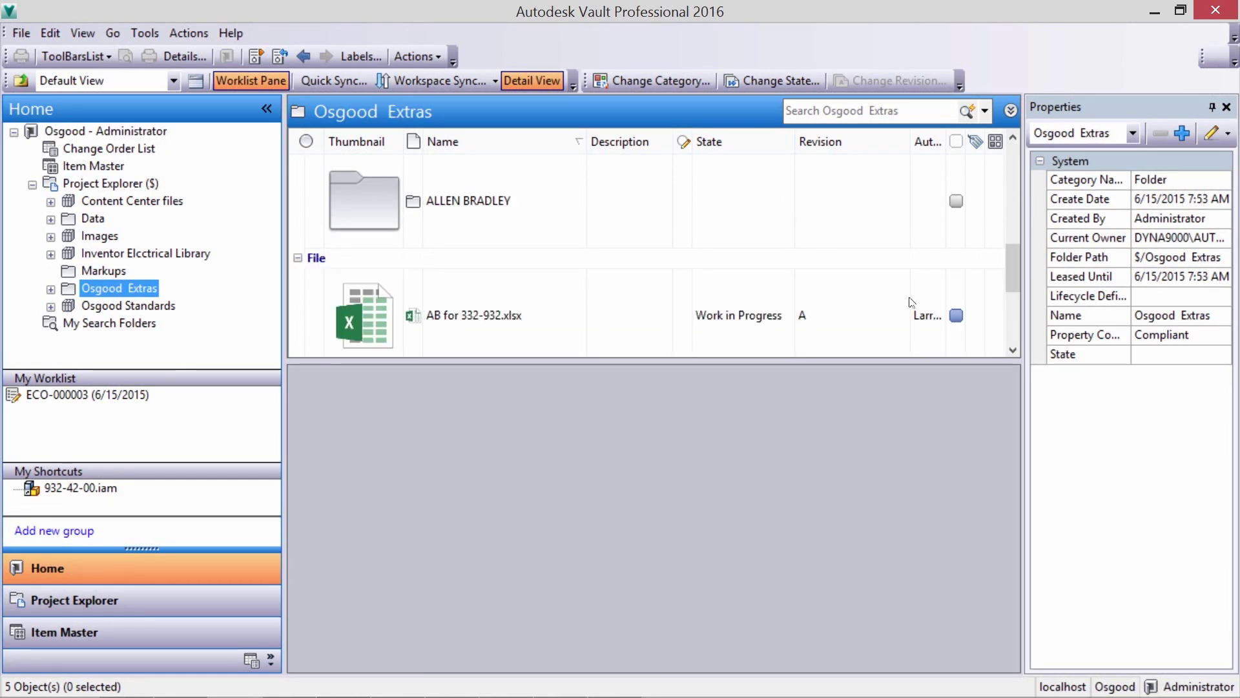
{"action": "left_click", "coordinate": [532, 306]}
{"action": "right_click", "coordinate": [529, 304]}
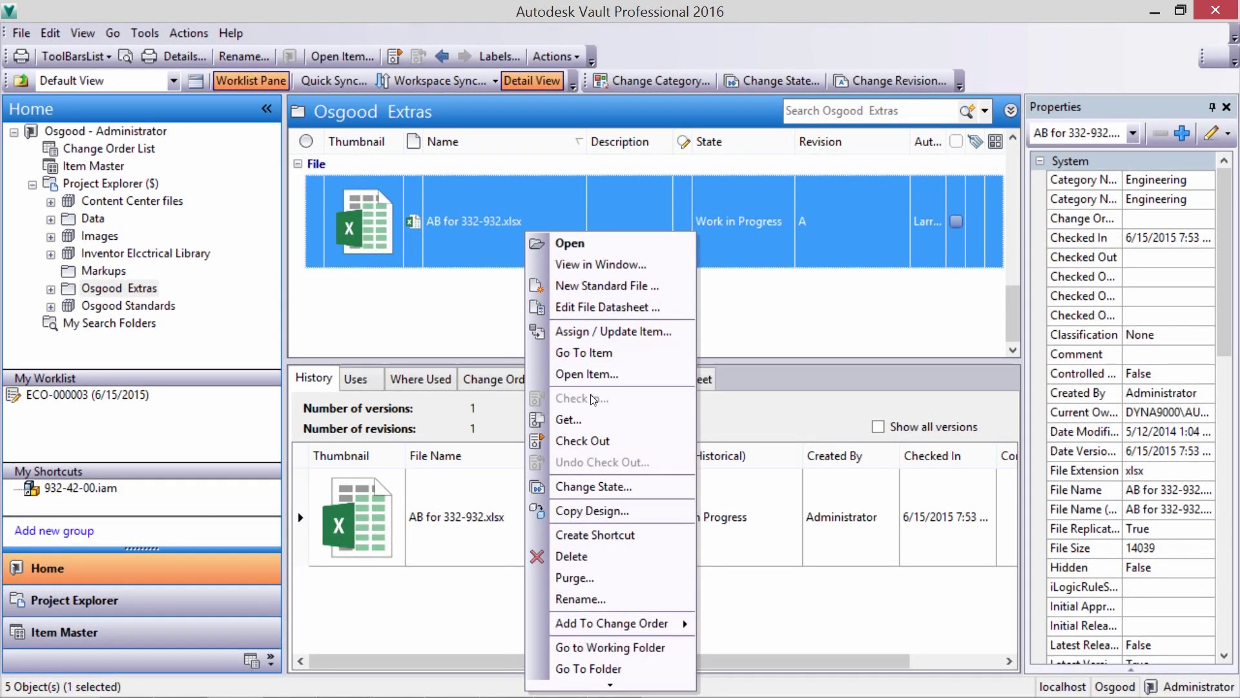
{"action": "left_click", "coordinate": [606, 441]}
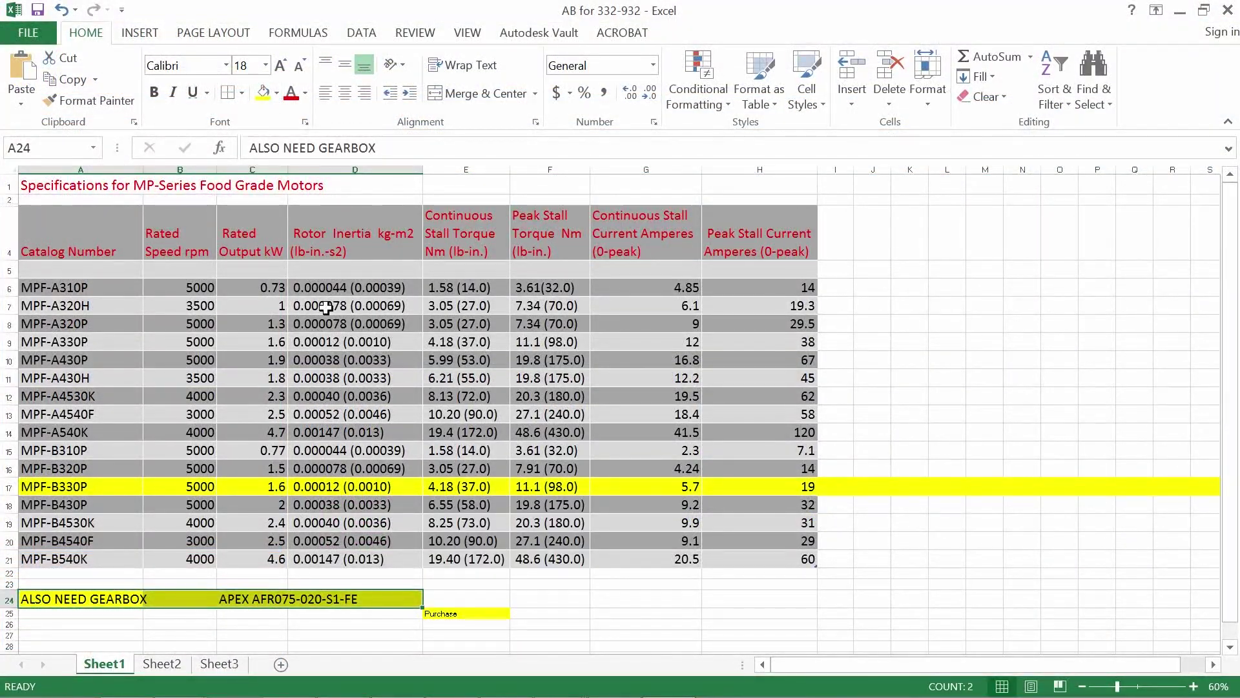
{"action": "key", "text": "alt+Tab"}
{"action": "right_click", "coordinate": [507, 301]}
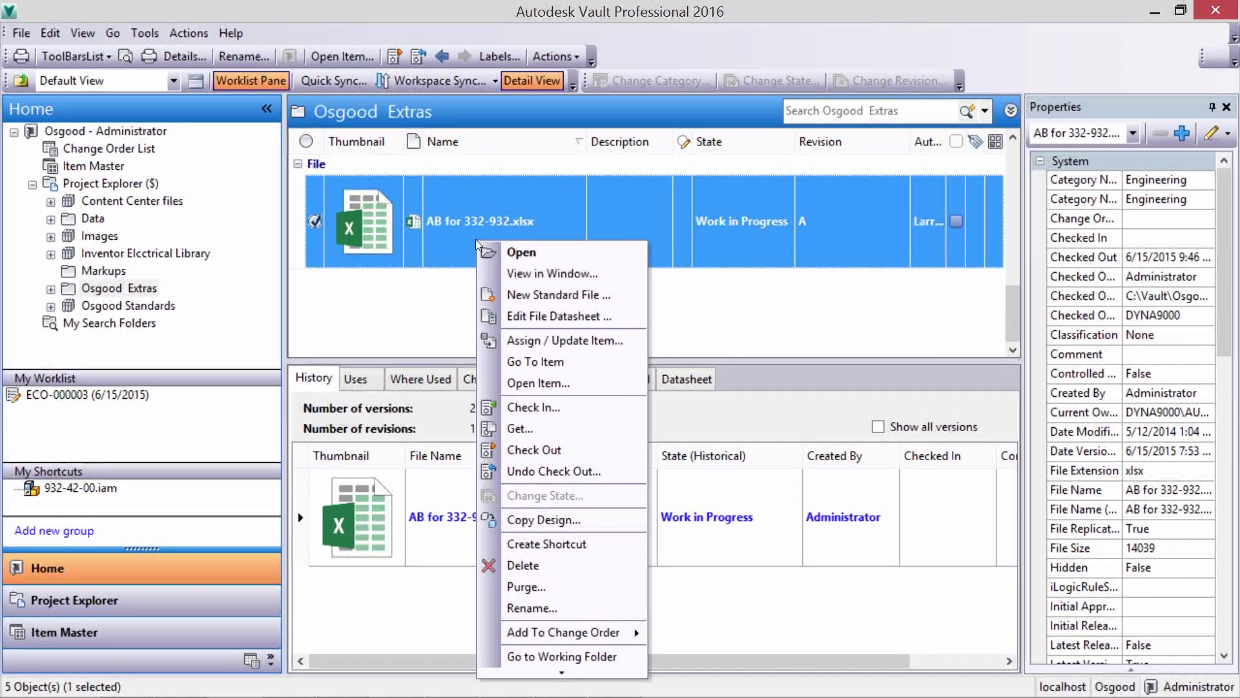
- Check in the spreadsheet with comment 'See highlighted spreadsheet for purchasing instructions.'
{"action": "left_click", "coordinate": [521, 412]}
{"action": "type", "text": "See highlighted spreadsheet for purchasing instructions."}
{"action": "left_click", "coordinate": [637, 670]}
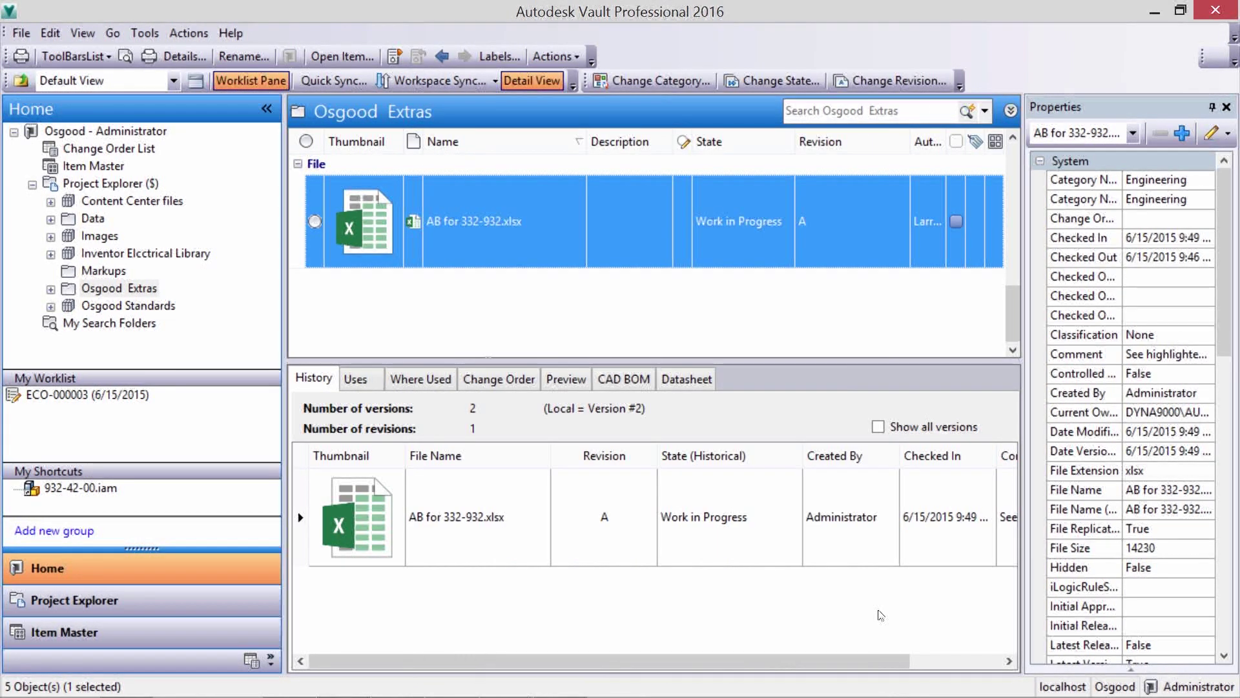
- Attach the spreadsheet to ECO-000003 and view that change order's attached files
{"action": "right_click", "coordinate": [630, 251]}
{"action": "mouse_move", "coordinate": [743, 641]}
{"action": "left_click", "coordinate": [841, 663]}
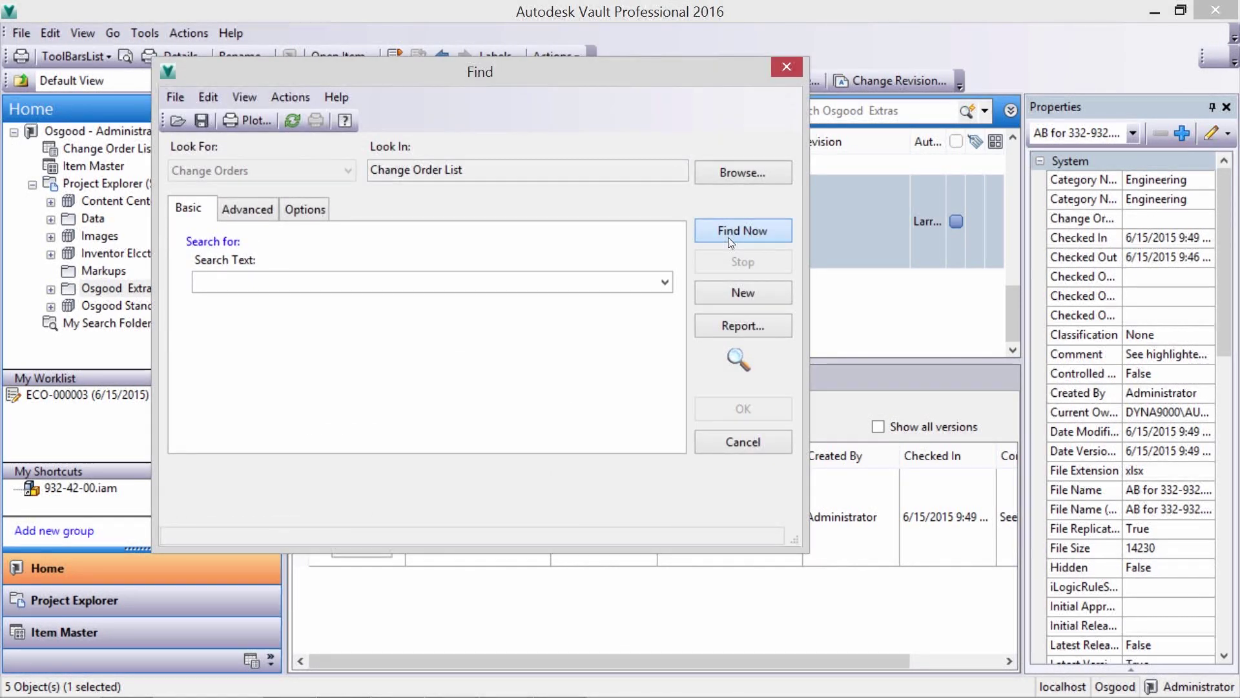
{"action": "left_click", "coordinate": [728, 233]}
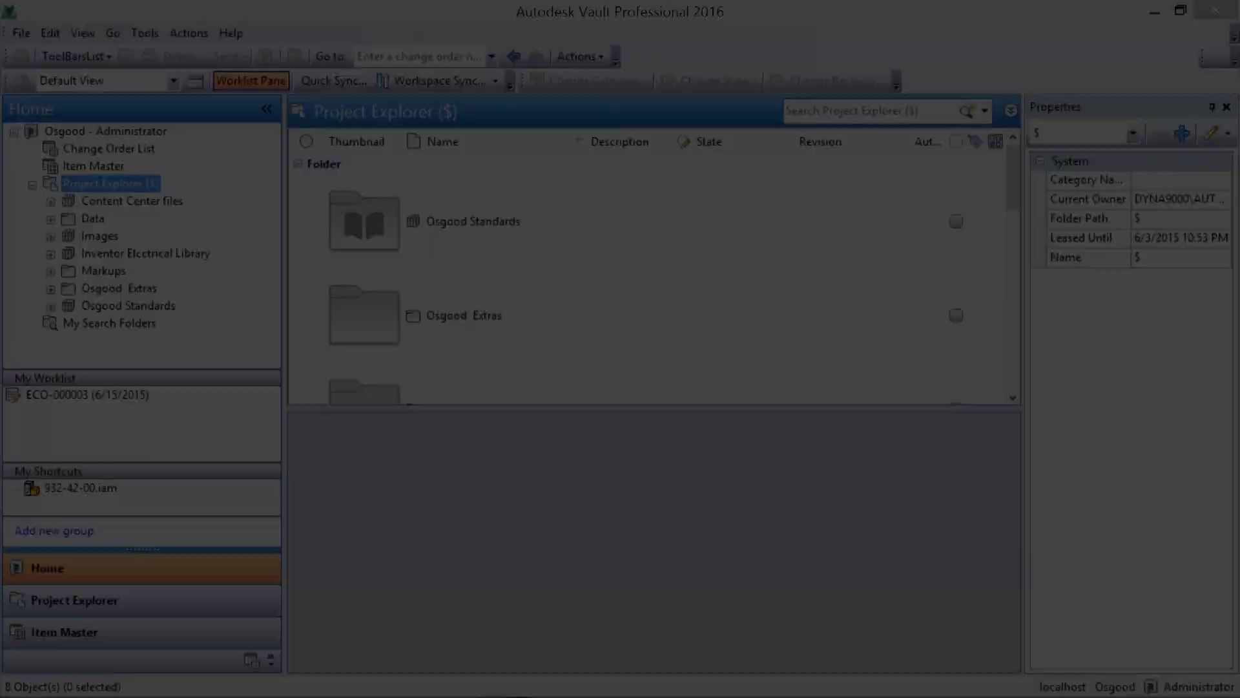
{"action": "left_click", "coordinate": [123, 394]}
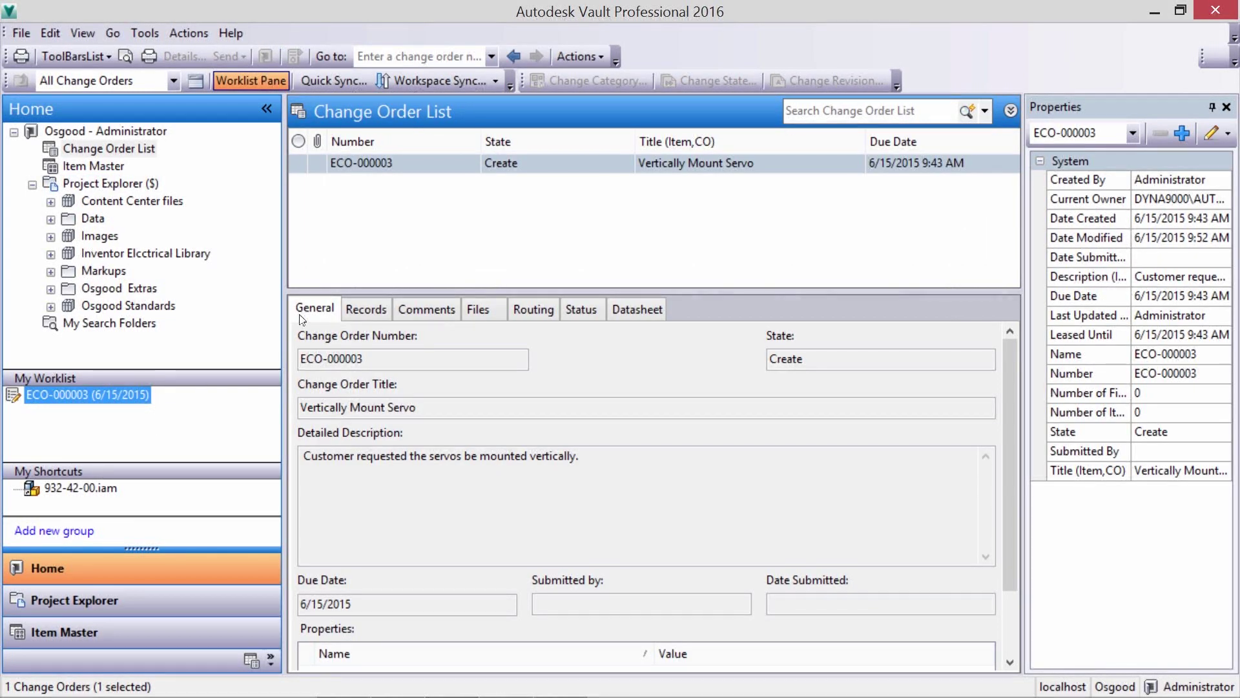
{"action": "left_click", "coordinate": [478, 309]}
{"action": "left_click", "coordinate": [385, 378]}
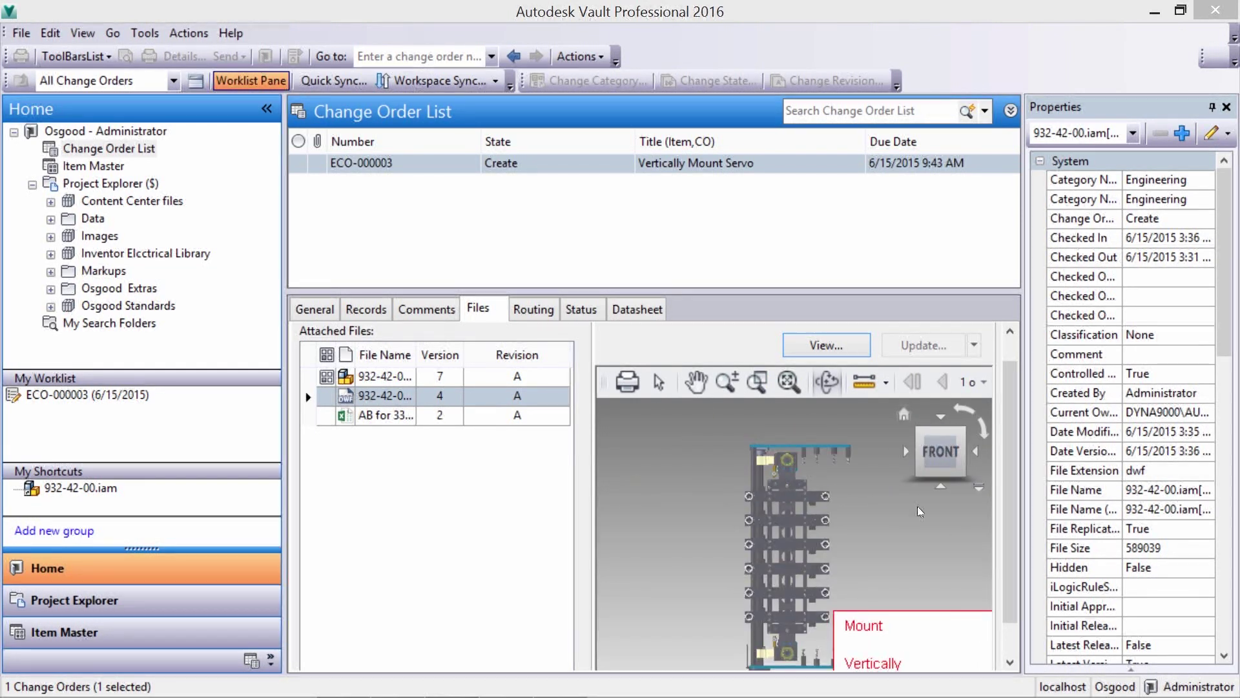
- Preview the attached DWF and AB for 332-932.xlsx, then open the spreadsheet in Excel
{"action": "scroll", "coordinate": [1011, 563], "scroll_direction": "down", "scroll_amount": 1}
{"action": "key", "text": "Down"}
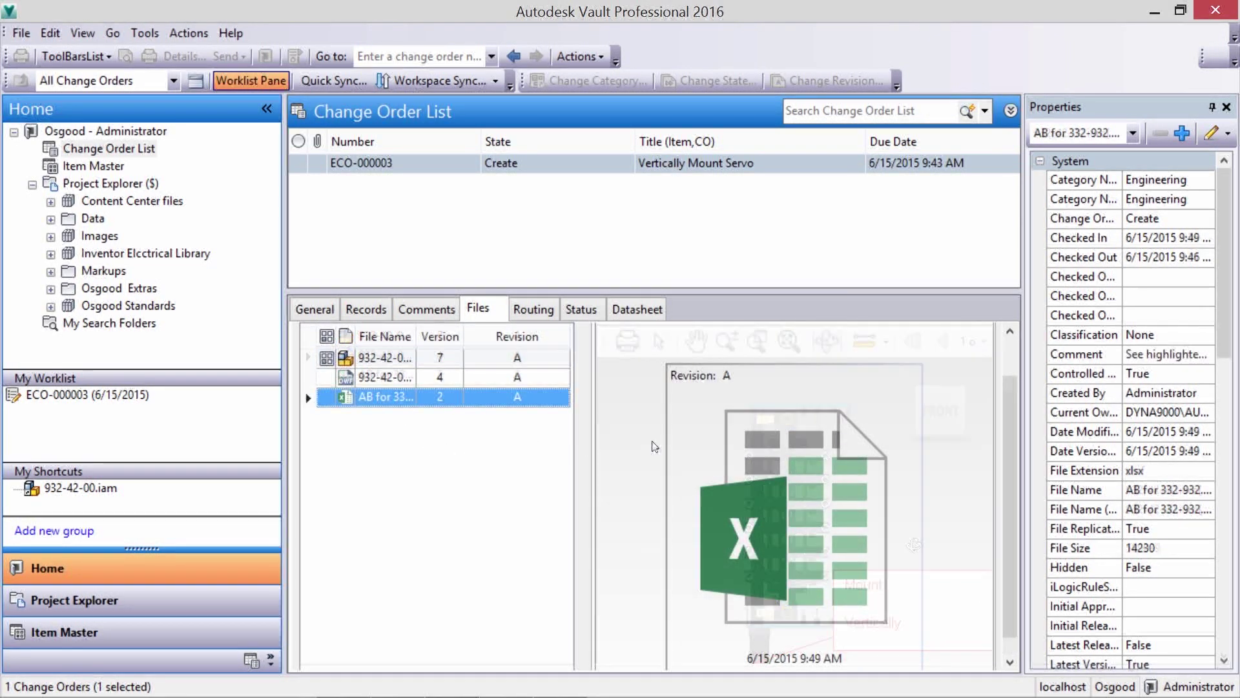
{"action": "scroll", "coordinate": [1010, 453], "scroll_direction": "down", "scroll_amount": 1}
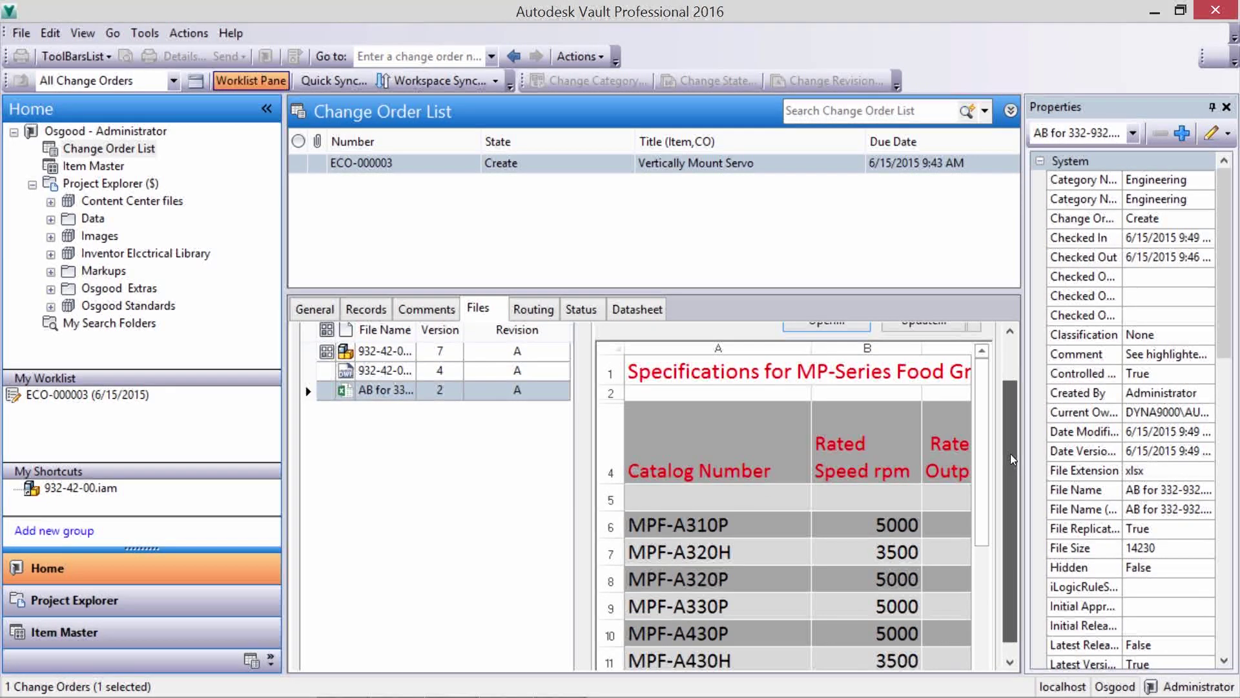
{"action": "left_click_drag", "start_coordinate": [983, 429], "coordinate": [992, 501]}
{"action": "scroll", "coordinate": [1020, 425], "scroll_direction": "up", "scroll_amount": 3}
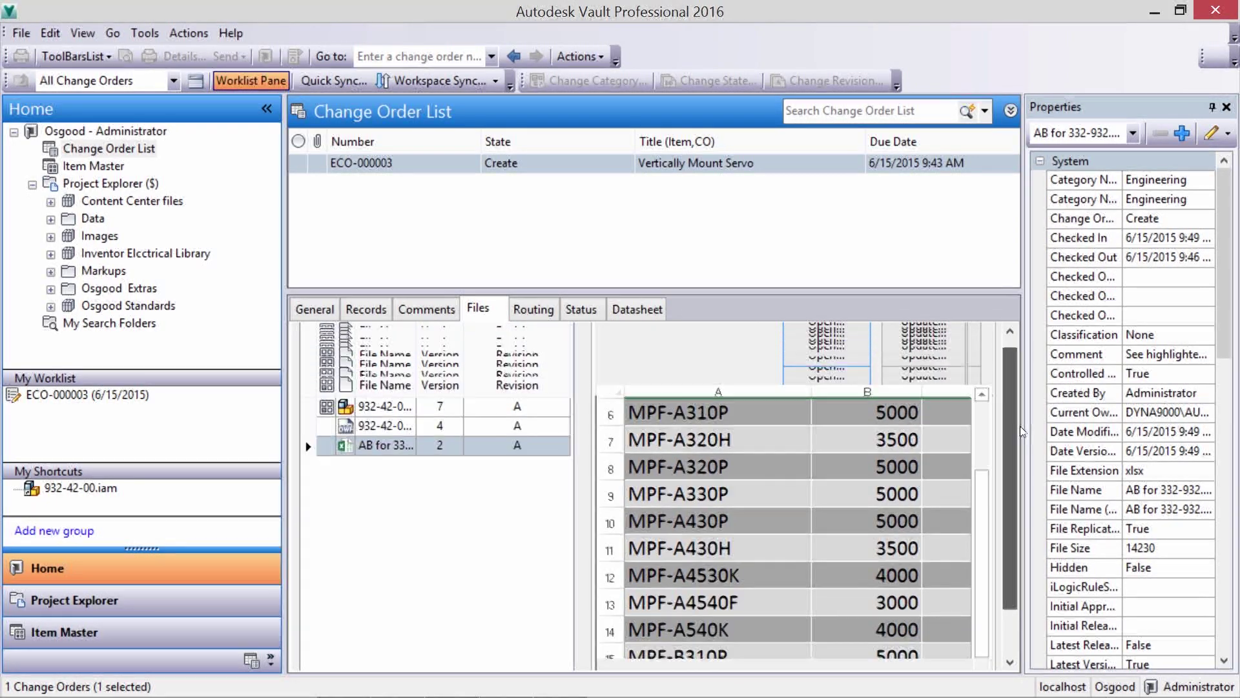
{"action": "left_click", "coordinate": [818, 377]}
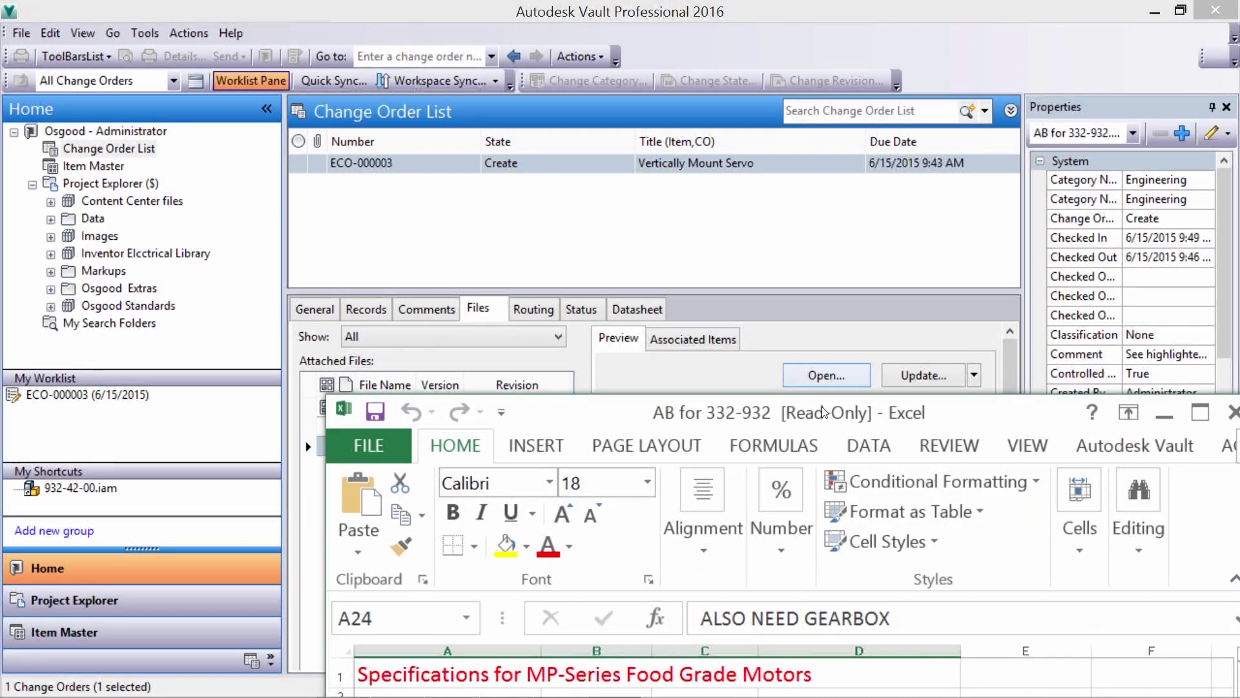
{"action": "scroll", "coordinate": [240, 388], "scroll_direction": "down", "scroll_amount": 4}
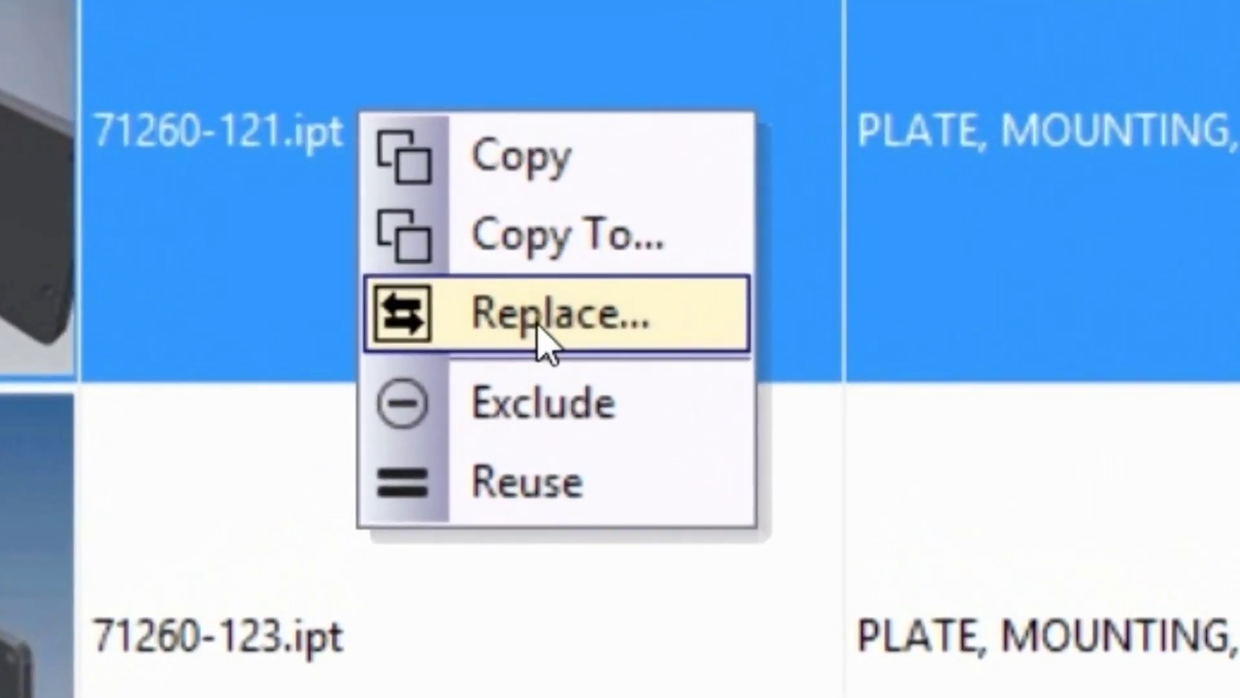
- Start Copy Design on the 932-42-00.iam assembly
{"action": "left_click", "coordinate": [505, 282]}
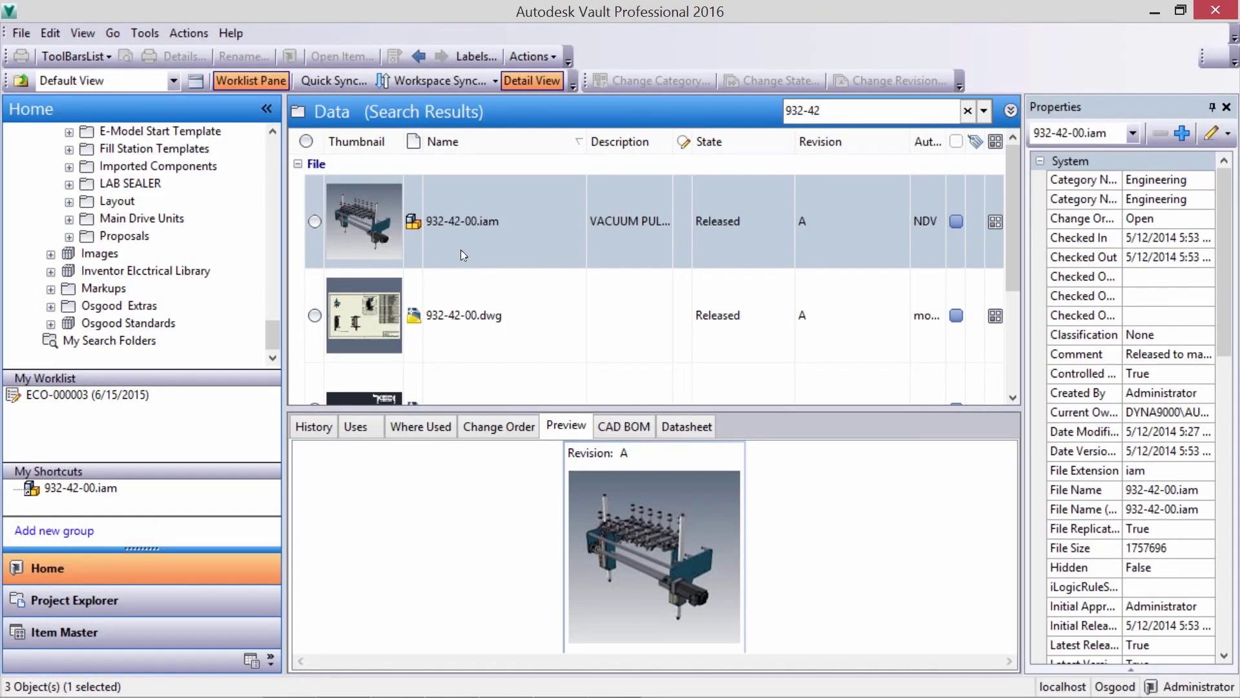
{"action": "left_click", "coordinate": [463, 237]}
{"action": "right_click", "coordinate": [464, 236]}
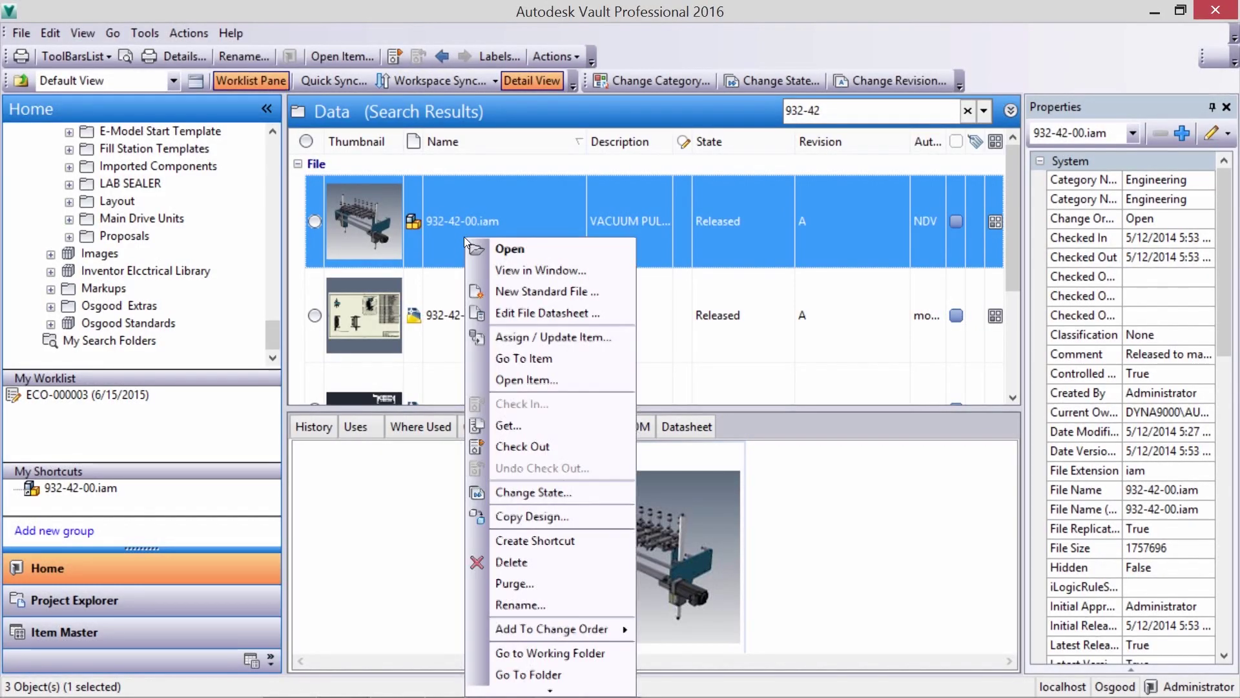
{"action": "left_click", "coordinate": [544, 515]}
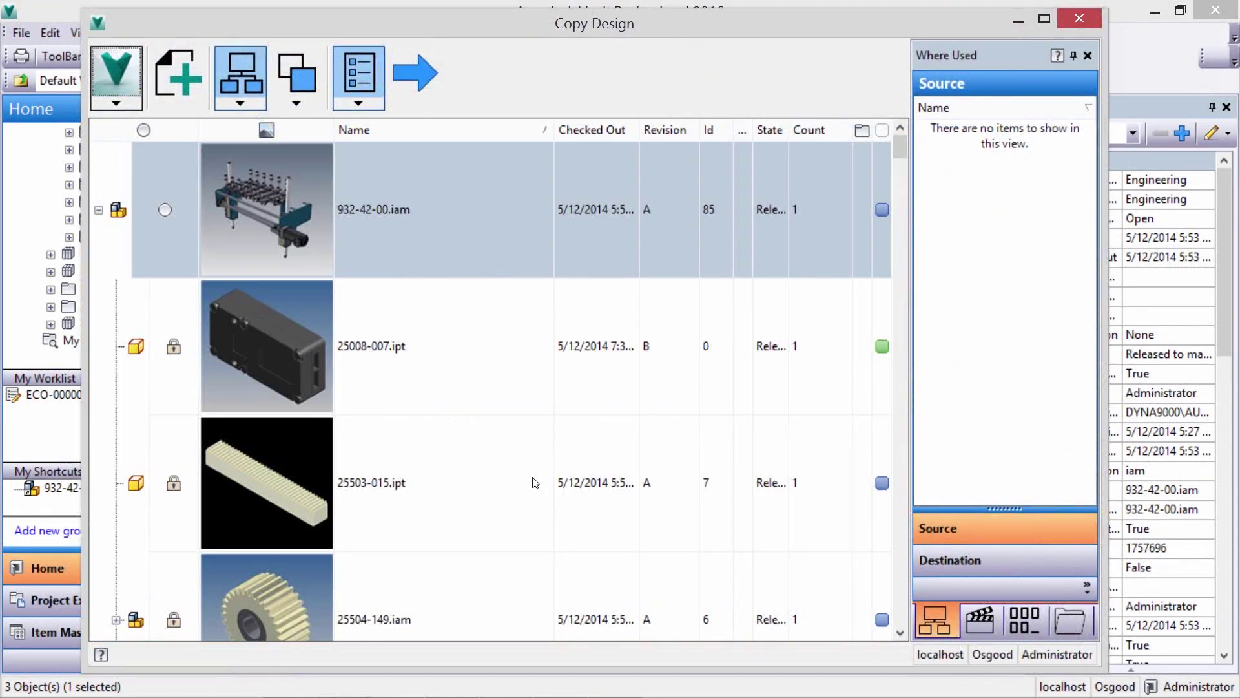
- Add a Description column to the Copy Design grid, with Name placed before it
{"action": "right_click", "coordinate": [498, 127]}
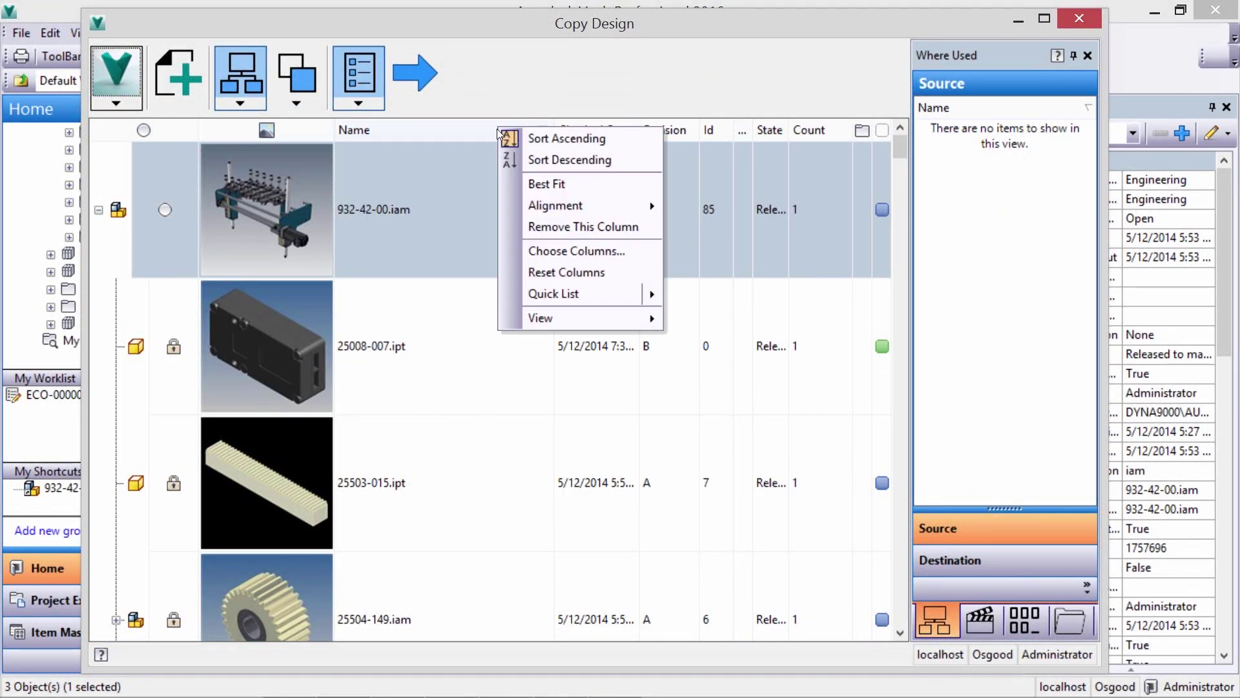
{"action": "left_click", "coordinate": [542, 252]}
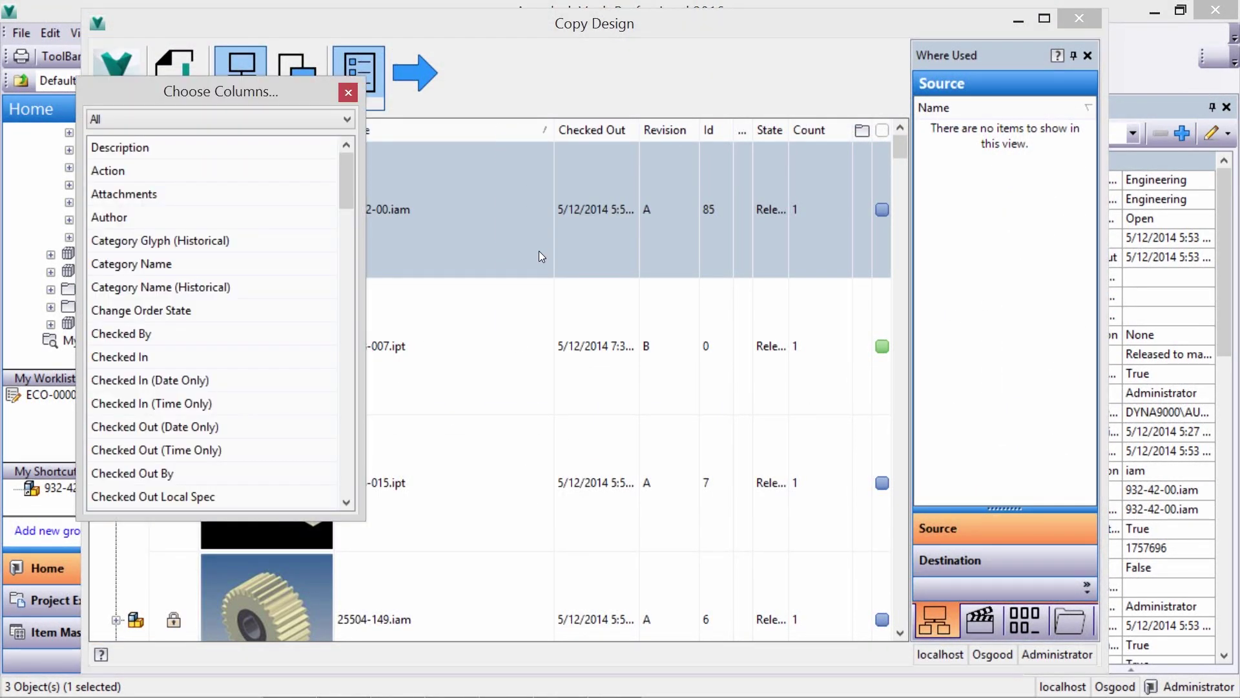
{"action": "left_click_drag", "start_coordinate": [186, 153], "coordinate": [545, 134]}
{"action": "left_click", "coordinate": [348, 93]}
{"action": "left_click_drag", "start_coordinate": [465, 132], "coordinate": [356, 134]}
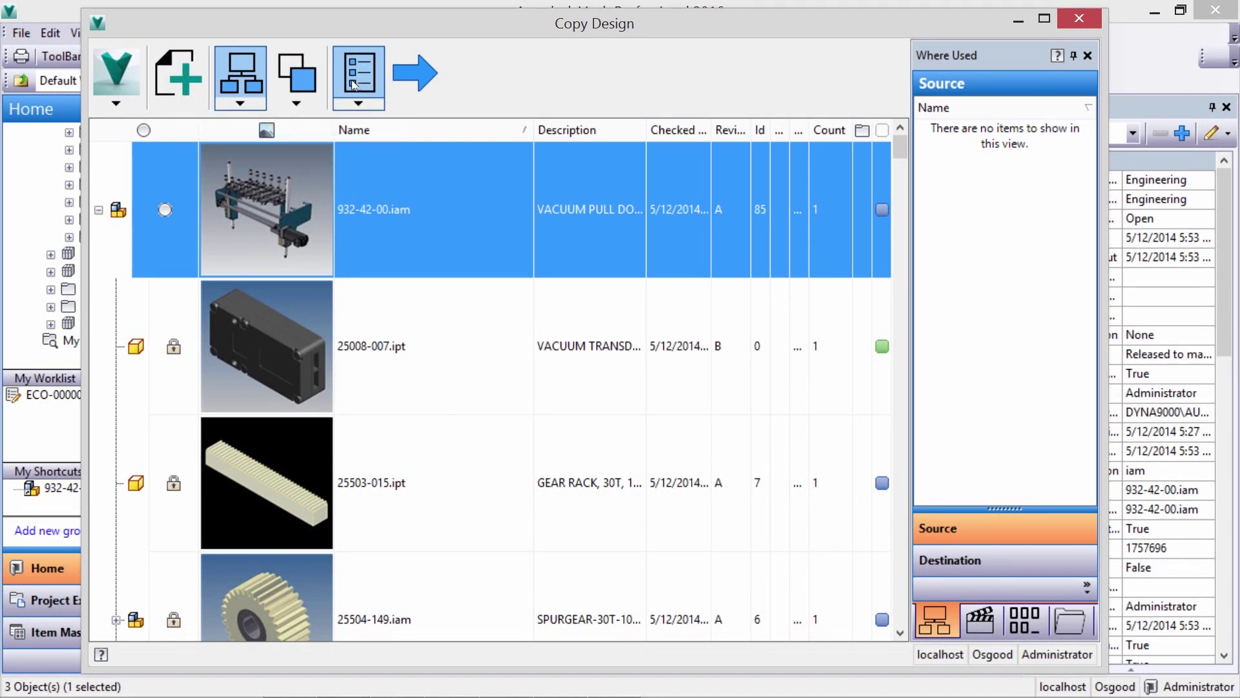
- Copy the assembly into a new folder NEW-932-42-00 under Data
{"action": "left_click", "coordinate": [1020, 628]}
{"action": "right_click", "coordinate": [1018, 626]}
{"action": "key", "text": "Escape"}
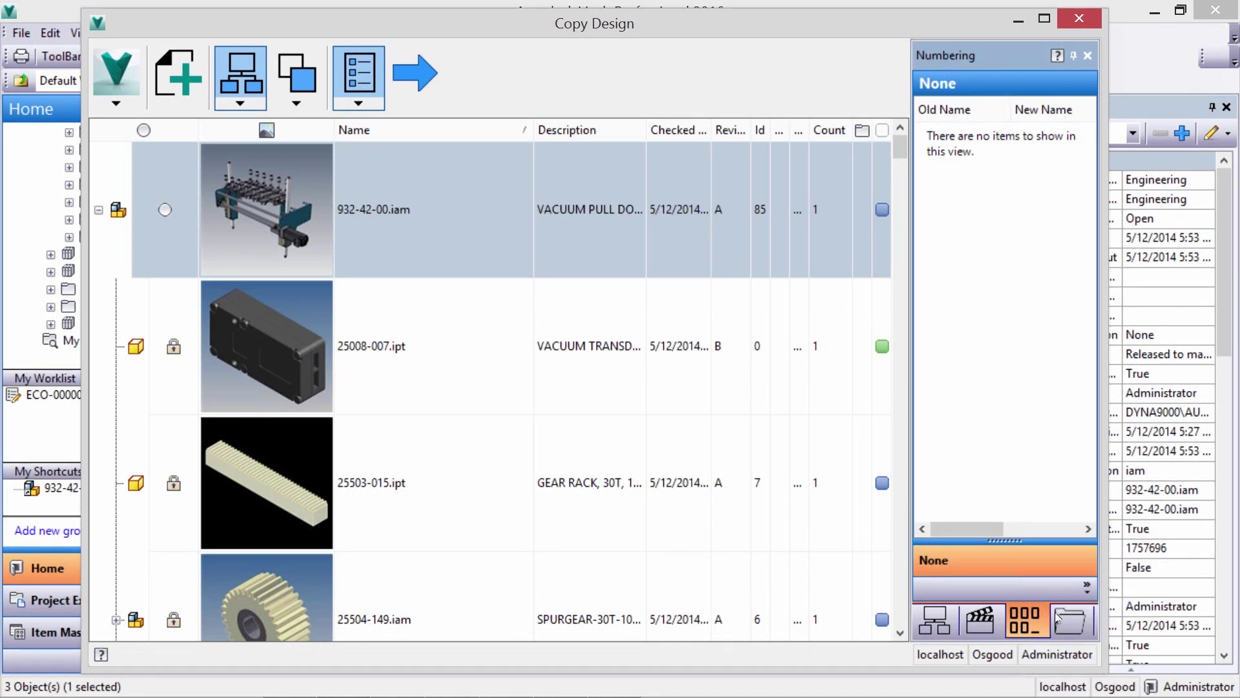
{"action": "right_click", "coordinate": [512, 222]}
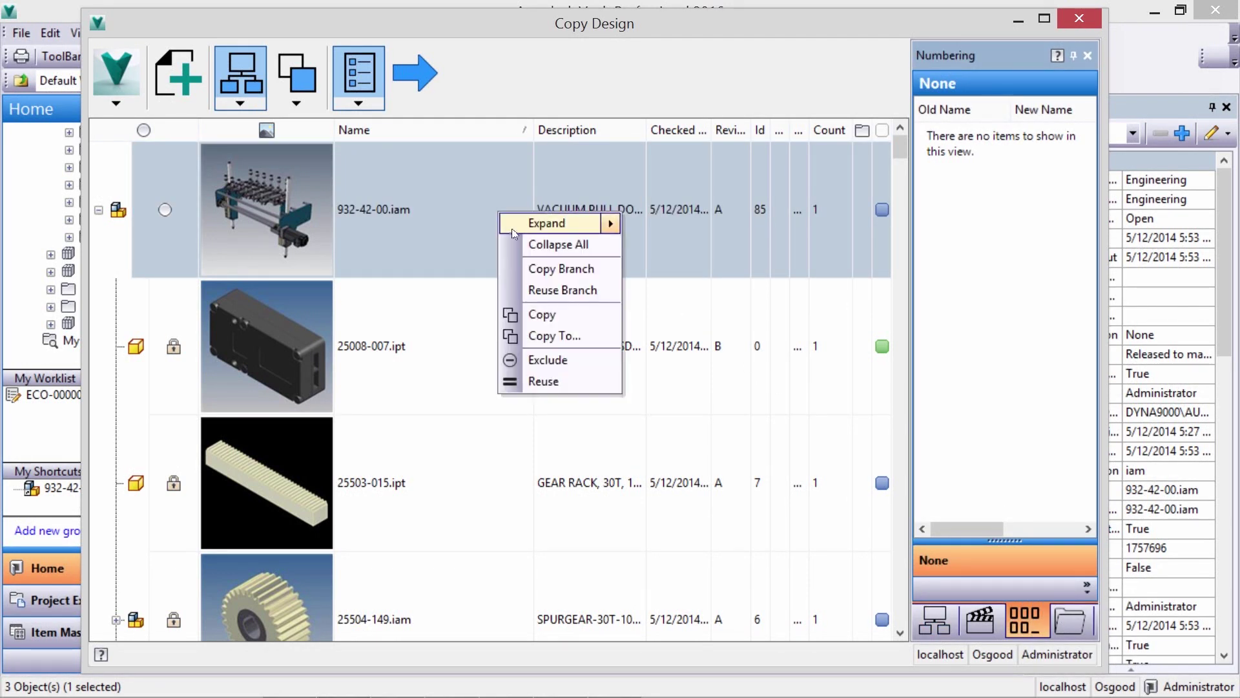
{"action": "left_click", "coordinate": [526, 335]}
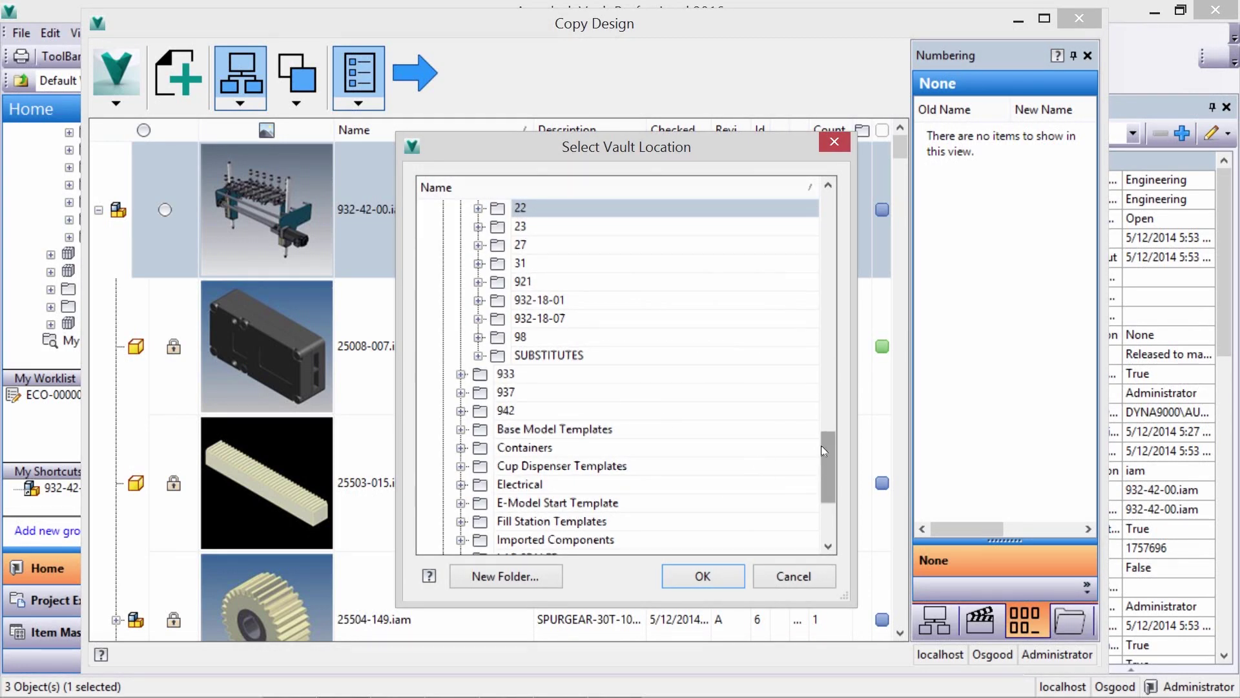
{"action": "left_click_drag", "start_coordinate": [824, 467], "coordinate": [827, 227]}
{"action": "left_click", "coordinate": [491, 244]}
{"action": "left_click", "coordinate": [515, 575]}
{"action": "type", "text": "NEW-932-42-00"}
{"action": "key", "text": "Return"}
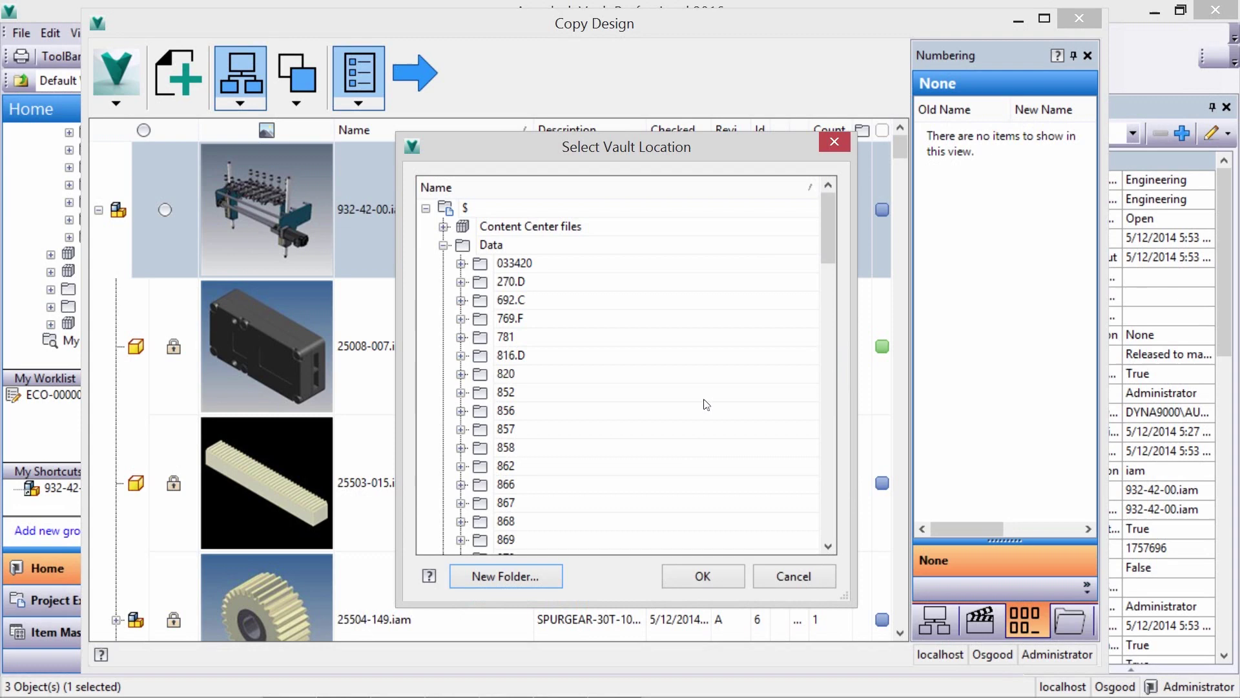
{"action": "left_click", "coordinate": [698, 576]}
- Rename the copied assembly to NEW932-42-00.iam by applying the prefix NEW
{"action": "left_click_drag", "start_coordinate": [911, 174], "coordinate": [677, 180]}
{"action": "right_click", "coordinate": [921, 130]}
{"action": "mouse_move", "coordinate": [963, 192]}
{"action": "left_click", "coordinate": [880, 191]}
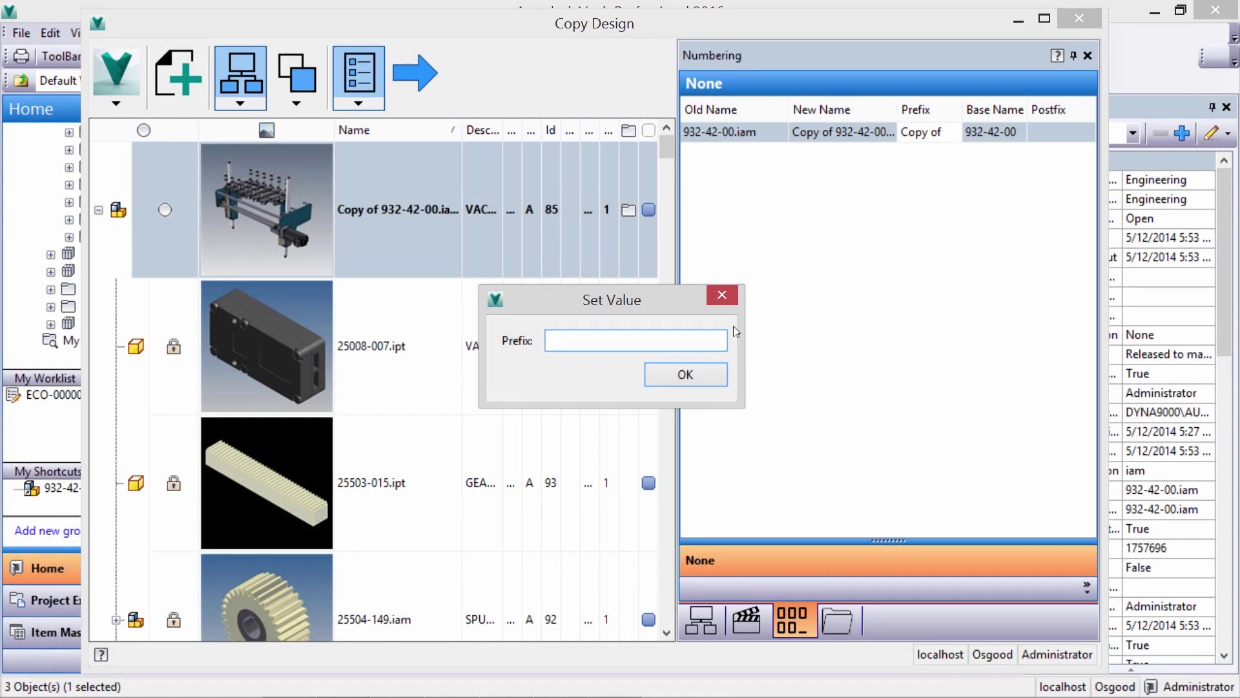
{"action": "type", "text": "NEW"}
{"action": "left_click", "coordinate": [673, 377]}
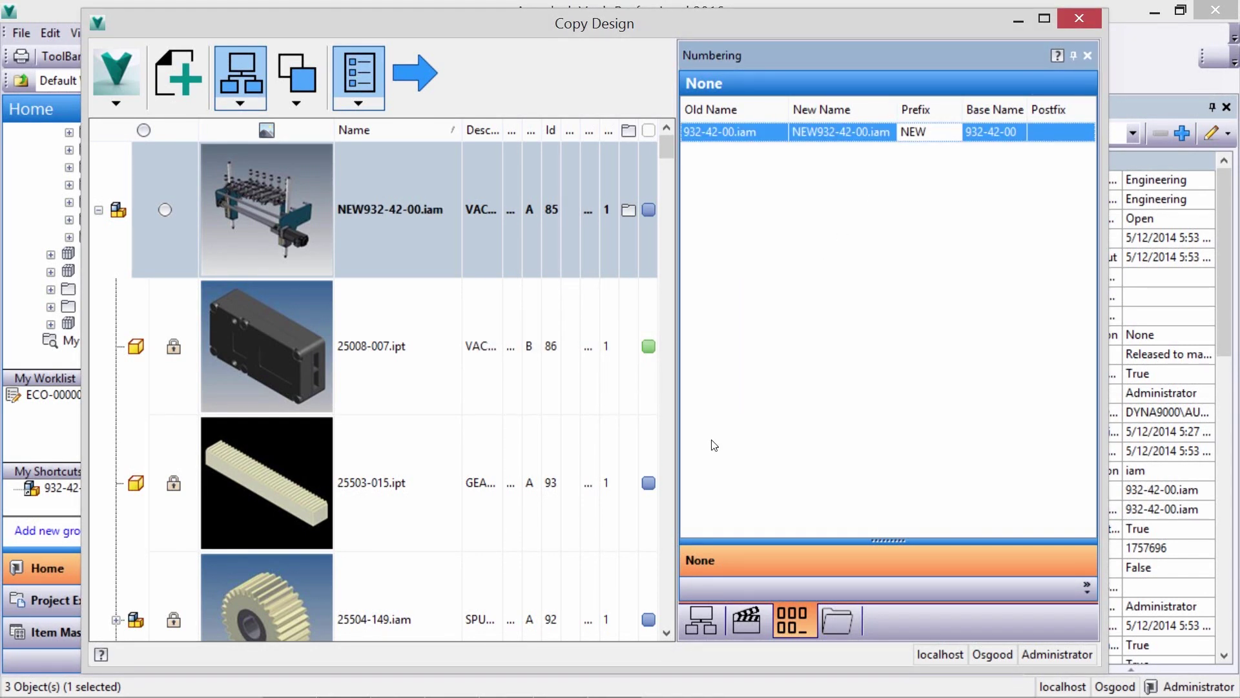
{"action": "left_click", "coordinate": [437, 334]}
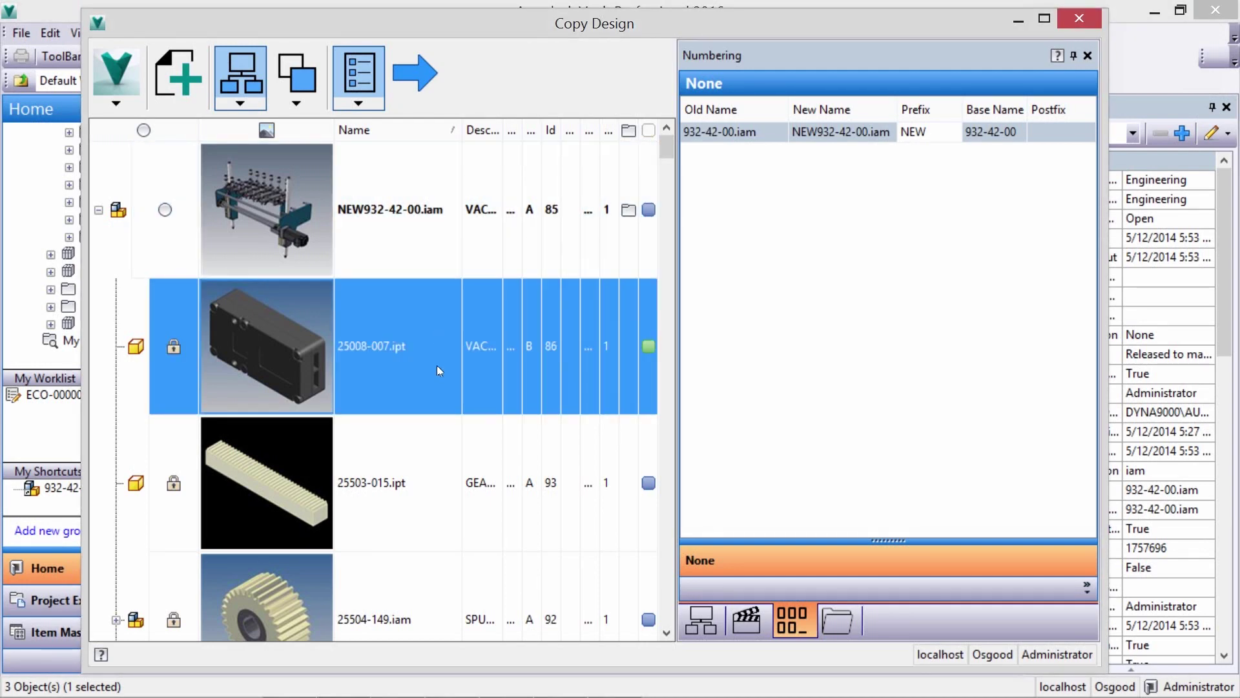
- Replace 71260-121.ipt with 71260-122.ipt in the copy, then create the copied design
{"action": "scroll", "coordinate": [437, 366], "scroll_direction": "down", "scroll_amount": 5}
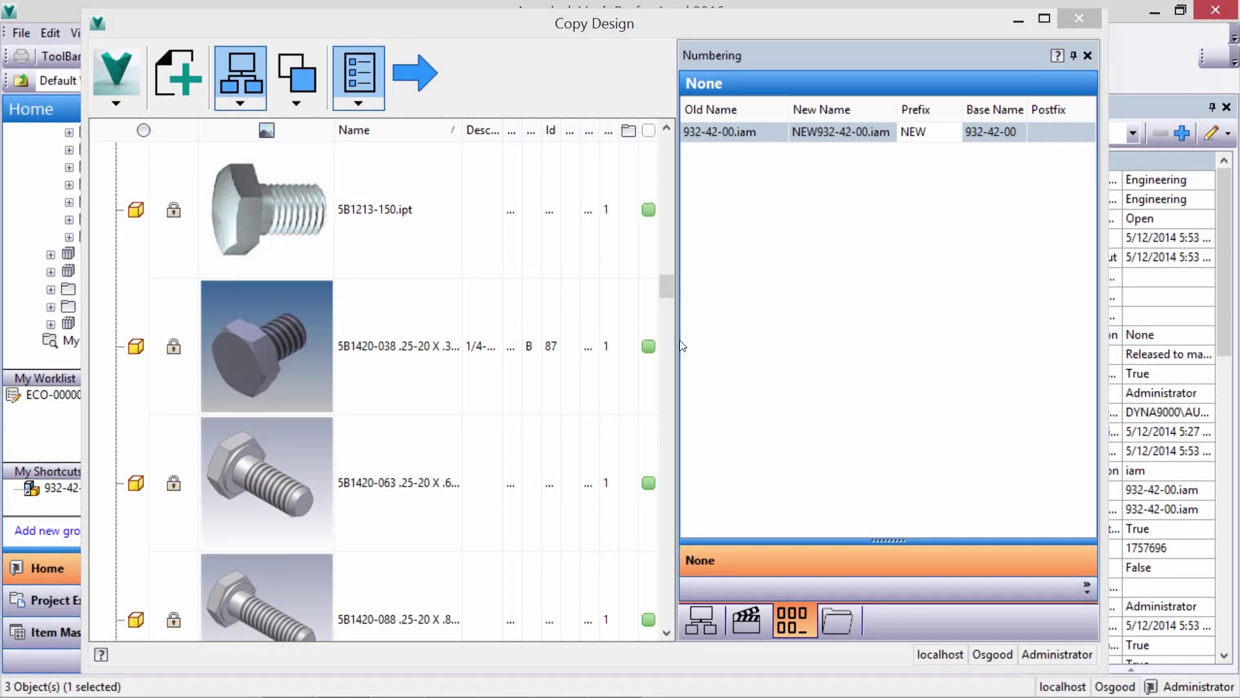
{"action": "left_click_drag", "start_coordinate": [676, 339], "coordinate": [944, 339]}
{"action": "left_click_drag", "start_coordinate": [938, 298], "coordinate": [955, 522]}
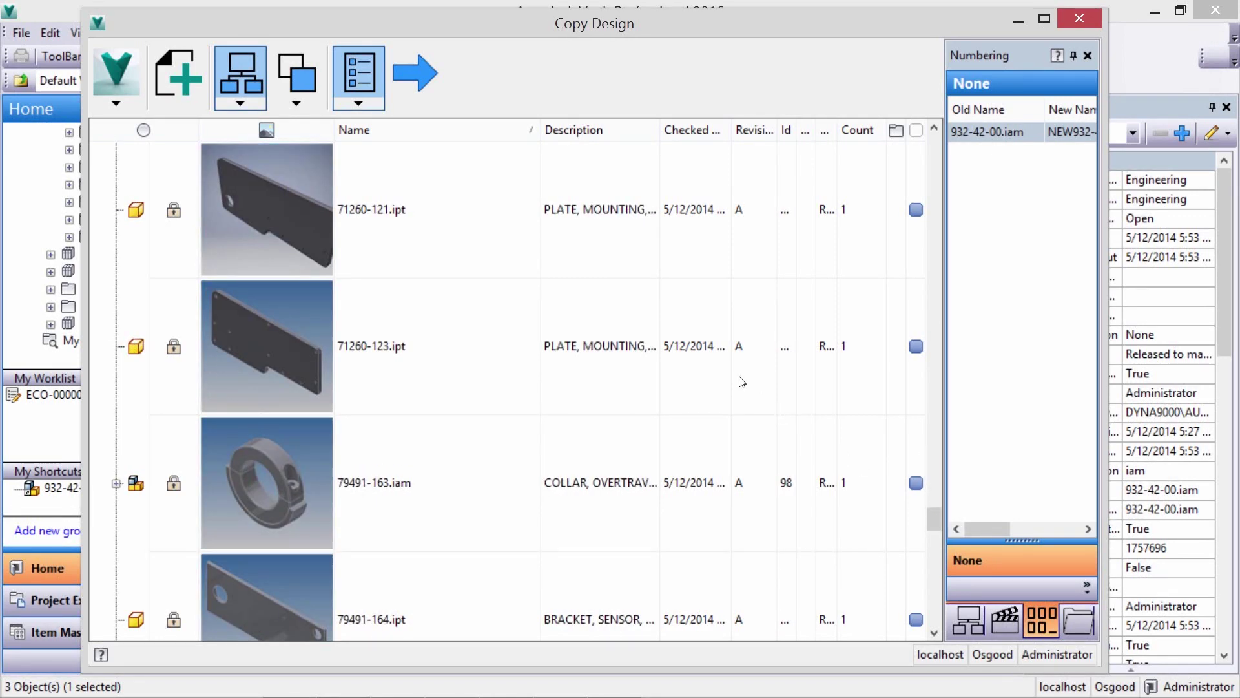
{"action": "left_click", "coordinate": [411, 210]}
{"action": "right_click", "coordinate": [409, 204]}
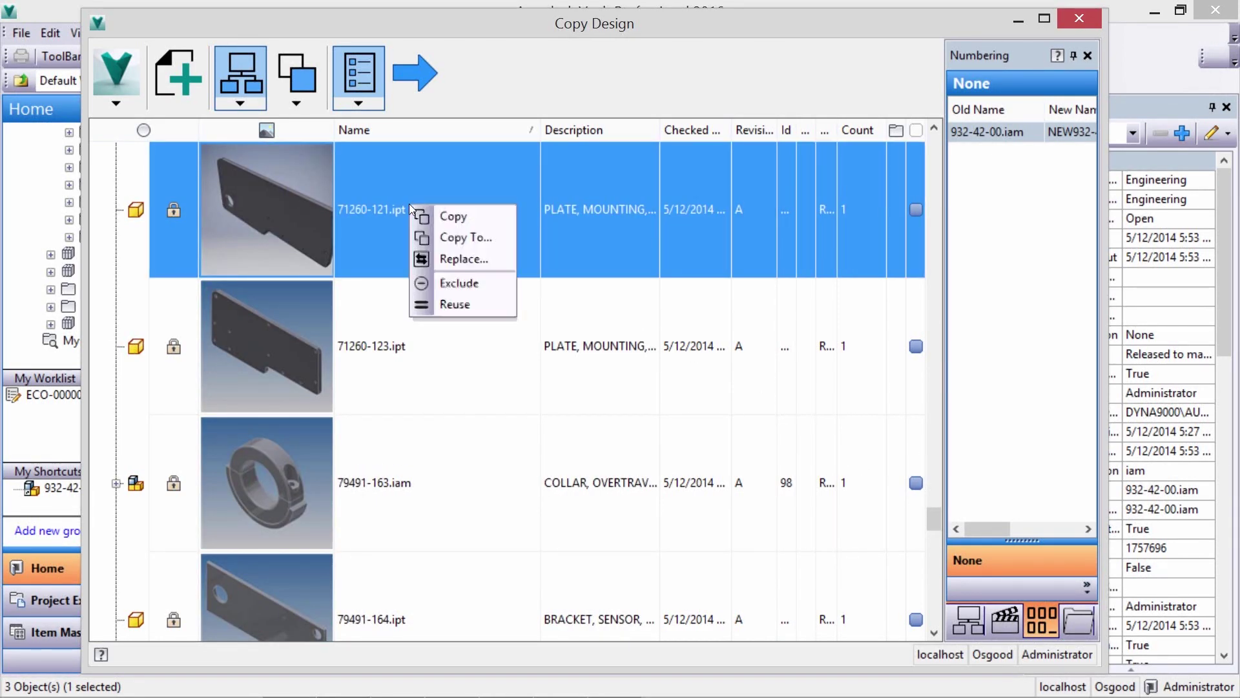
{"action": "left_click", "coordinate": [456, 258]}
{"action": "scroll", "coordinate": [470, 457], "scroll_direction": "down", "scroll_amount": 2}
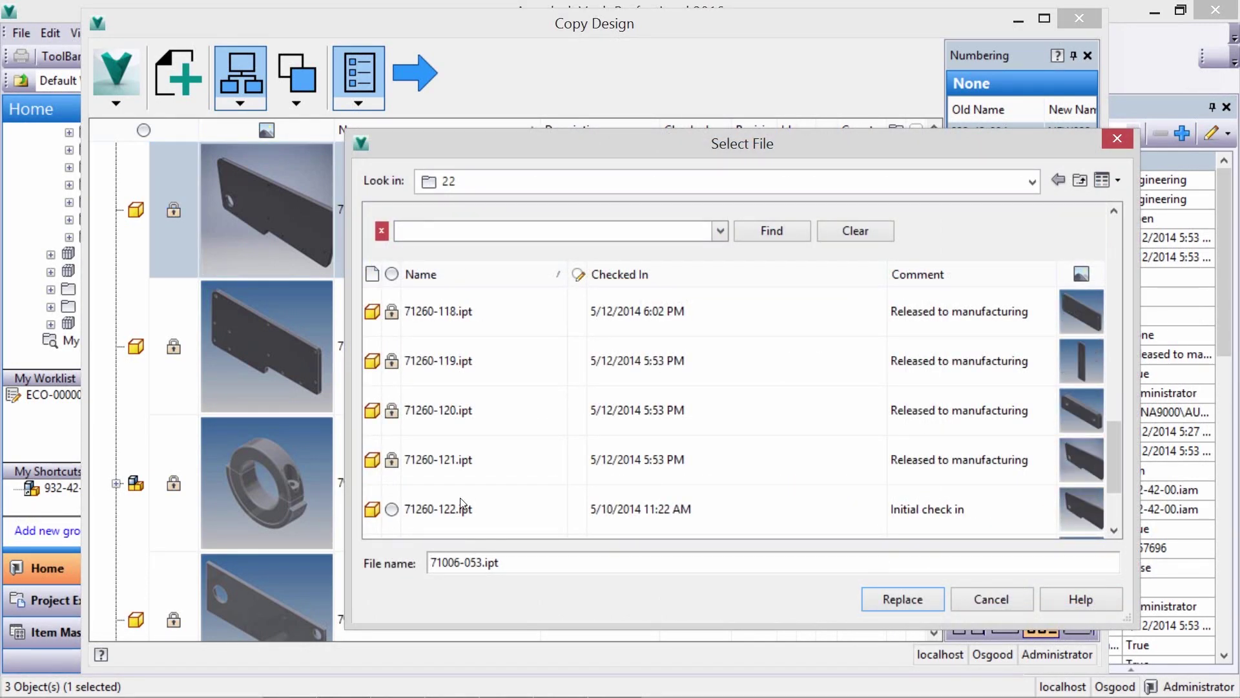
{"action": "left_click", "coordinate": [463, 508]}
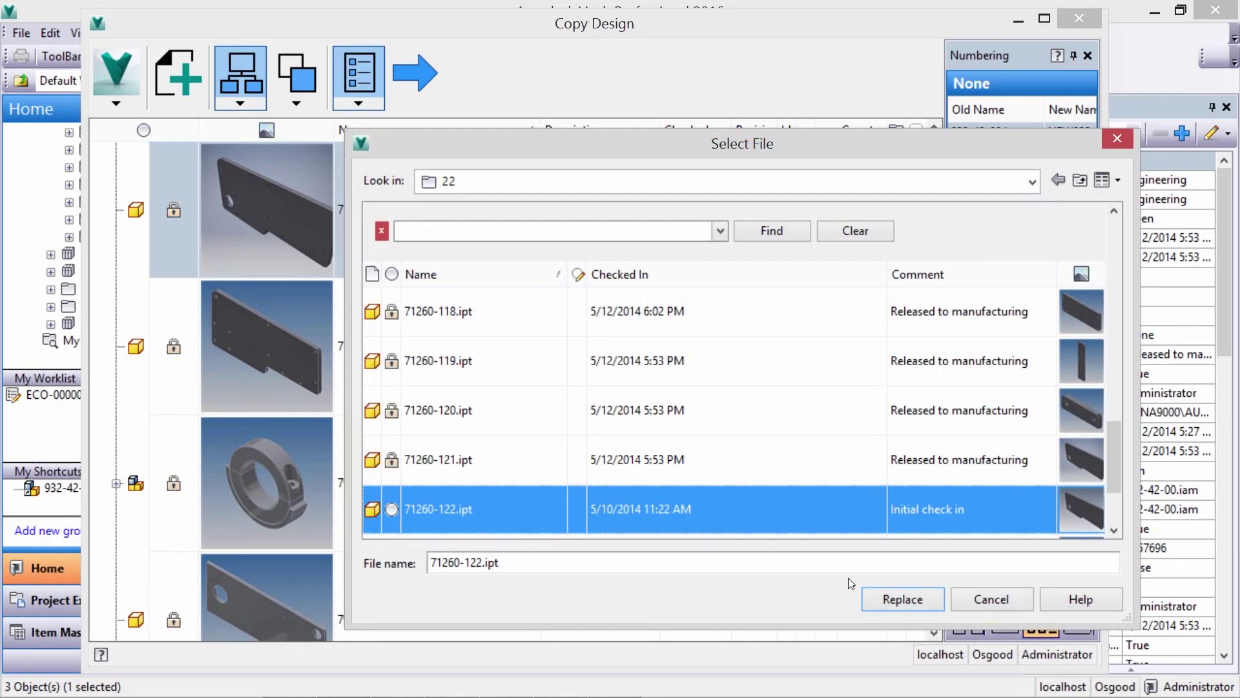
{"action": "left_click", "coordinate": [892, 591]}
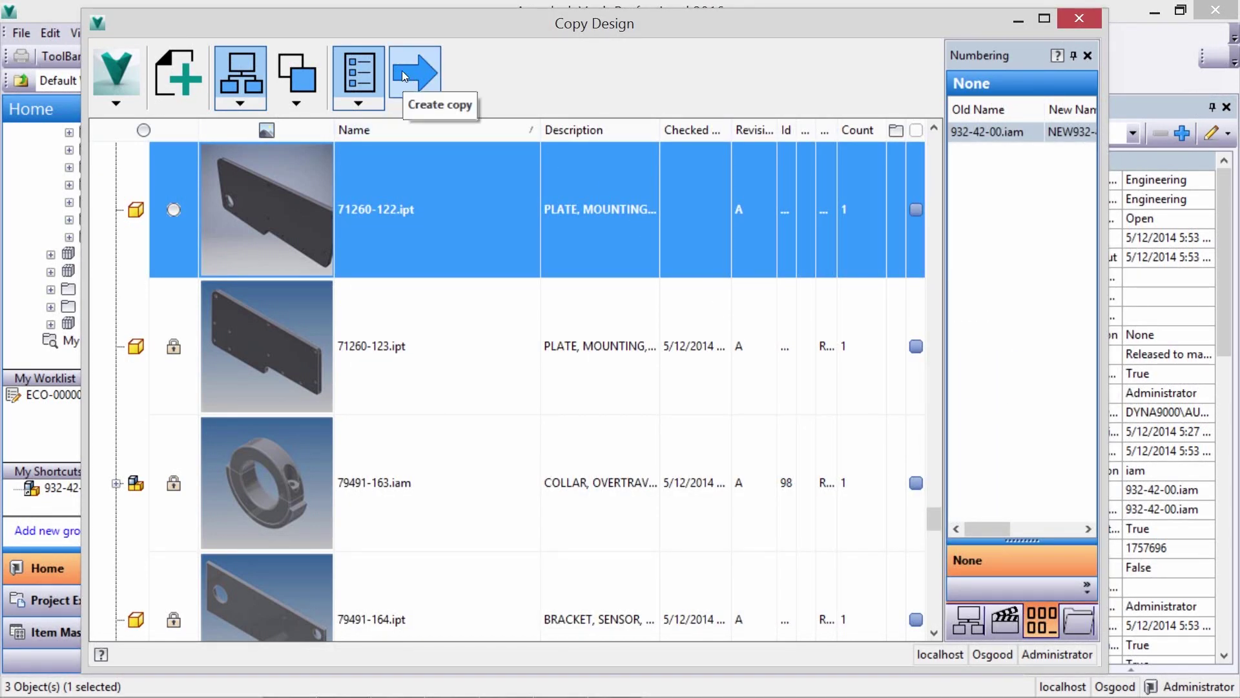
{"action": "left_click", "coordinate": [421, 73]}
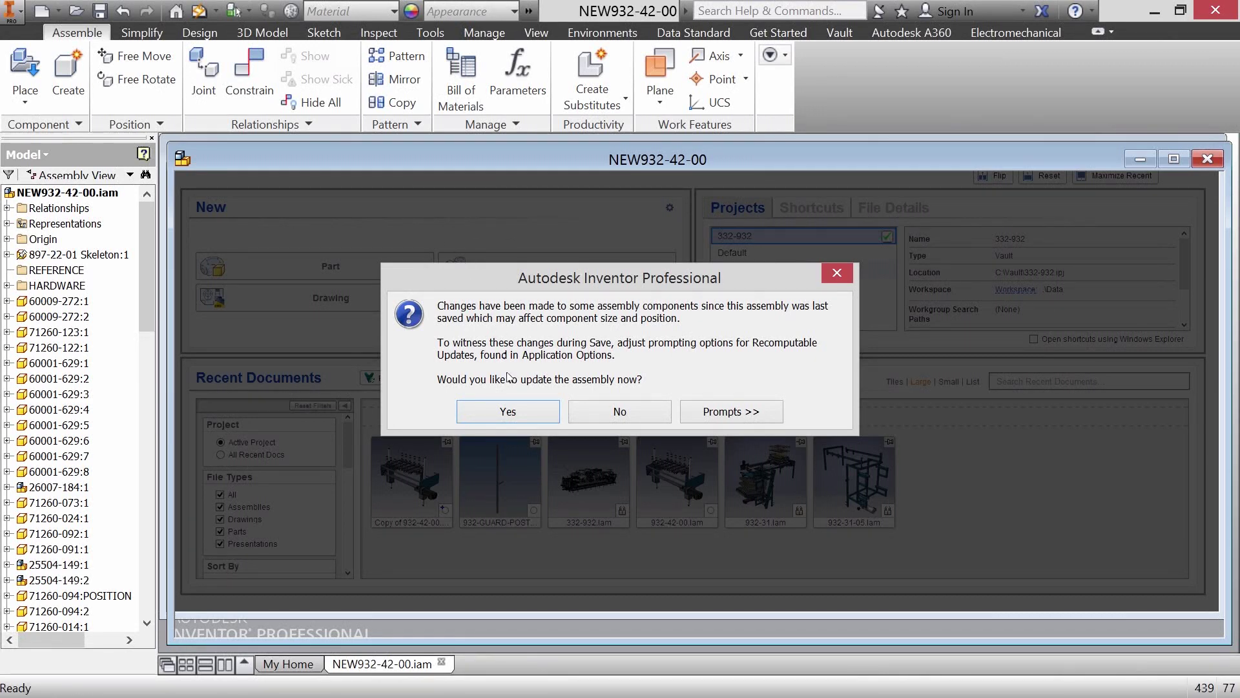
- Update the opened NEW932-42-00 assembly and begin replacing its 50003-217 motor component
{"action": "left_click", "coordinate": [509, 411]}
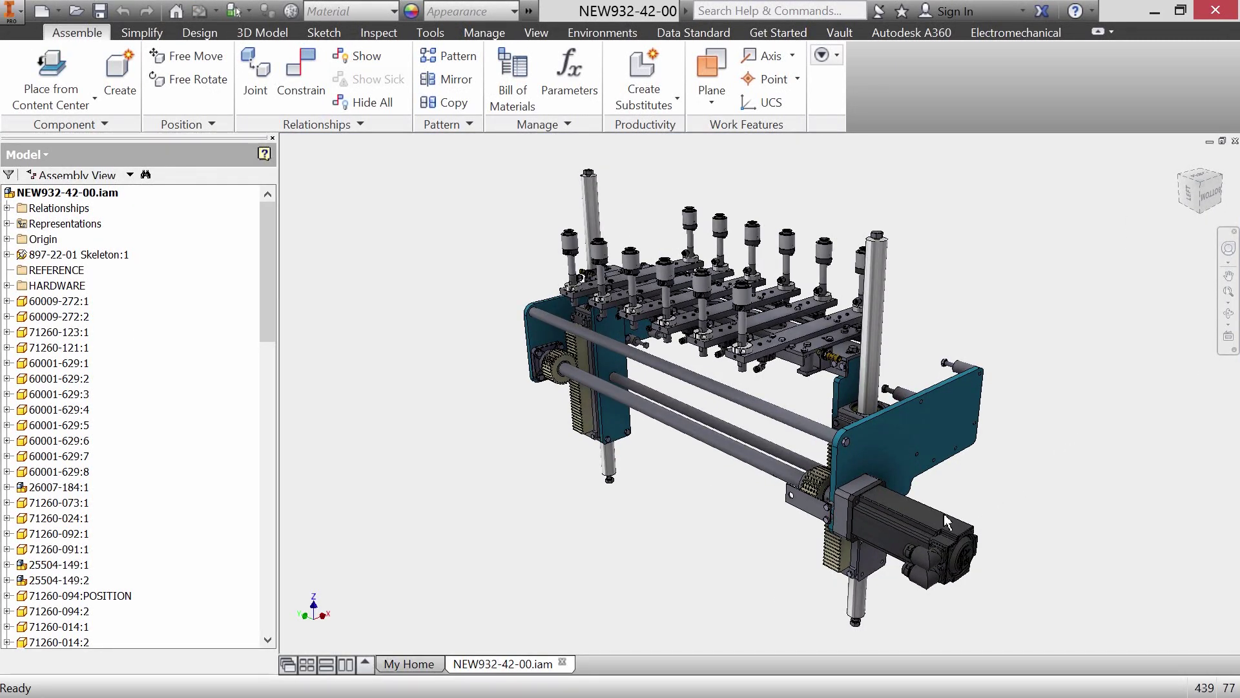
{"action": "right_click", "coordinate": [919, 534]}
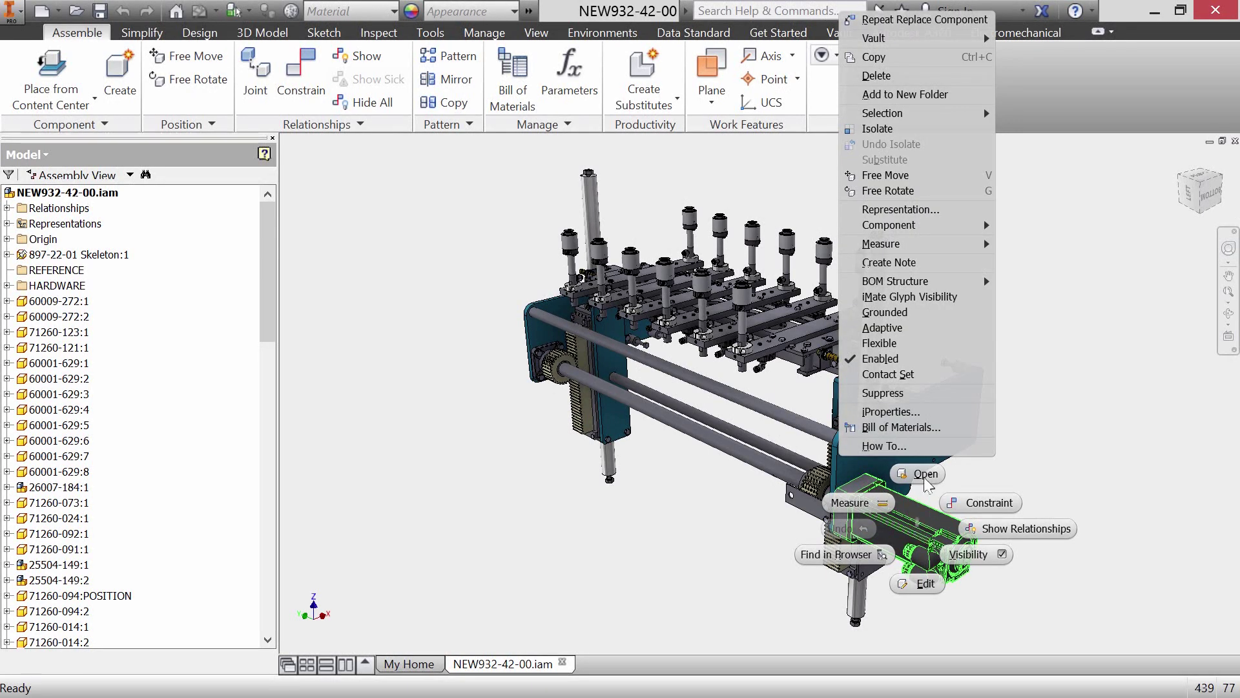
{"action": "mouse_move", "coordinate": [925, 232]}
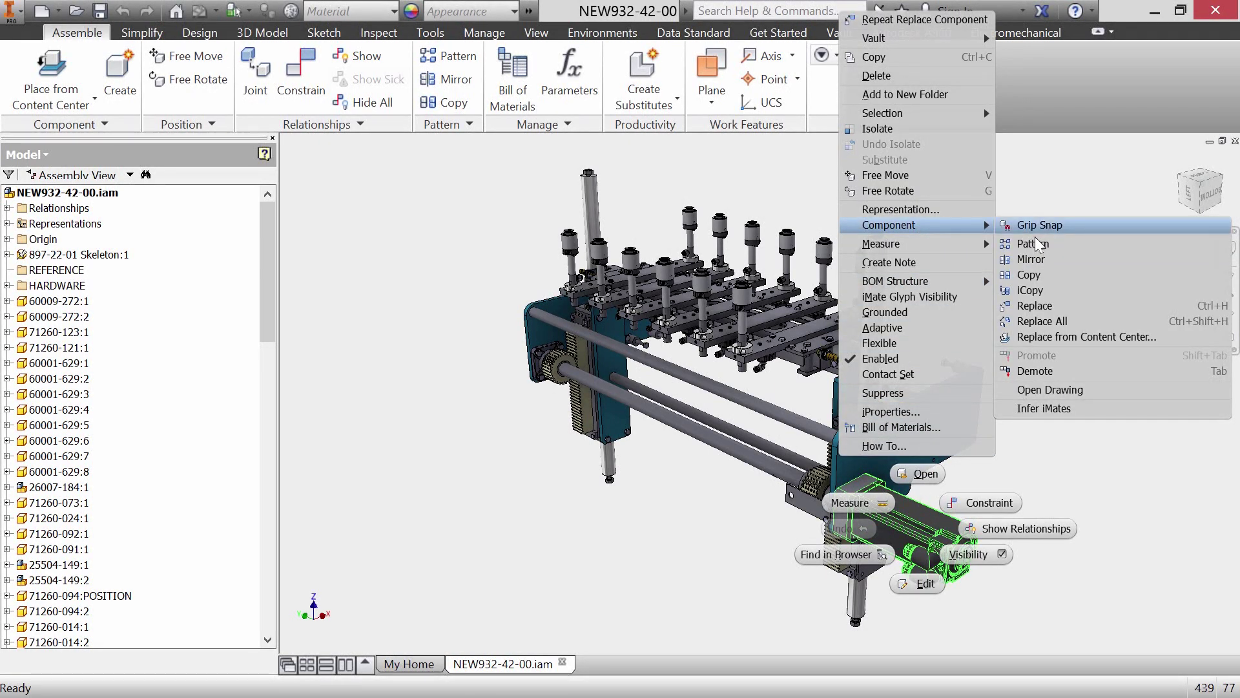
{"action": "left_click", "coordinate": [1036, 306]}
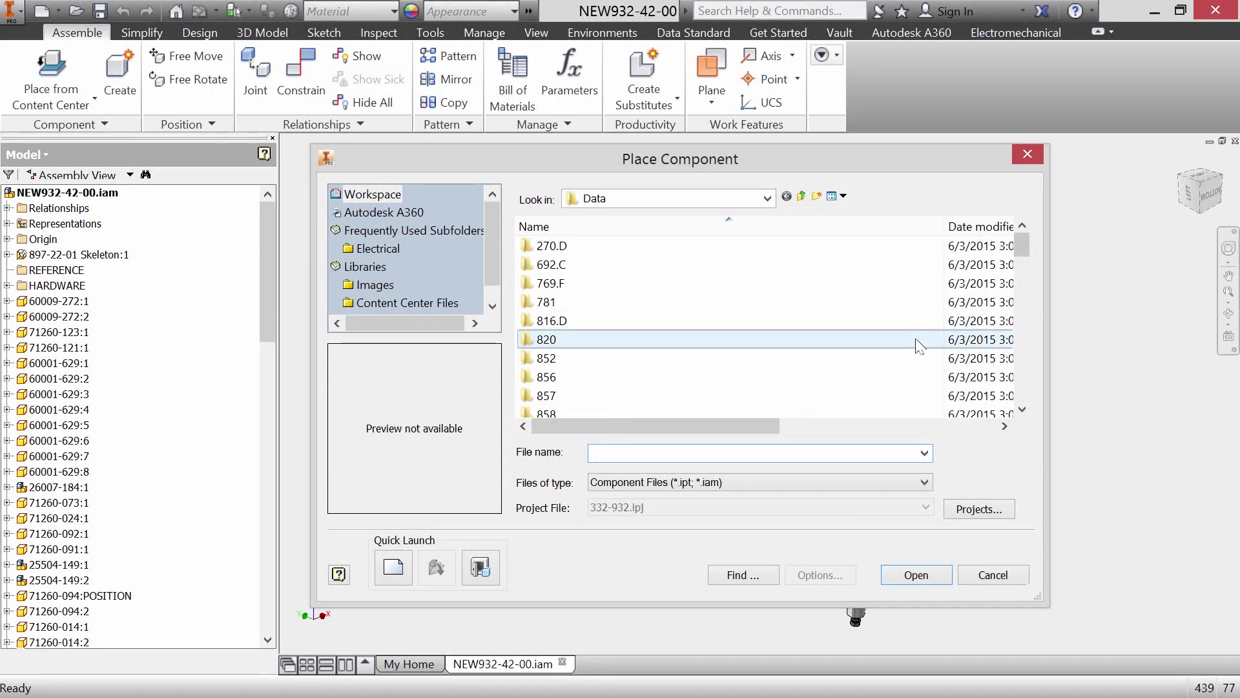
- Search the vault for 'allen' and swap in motor 50003-227.iam, accepting relationship loss and saving edits
{"action": "left_click", "coordinate": [473, 571]}
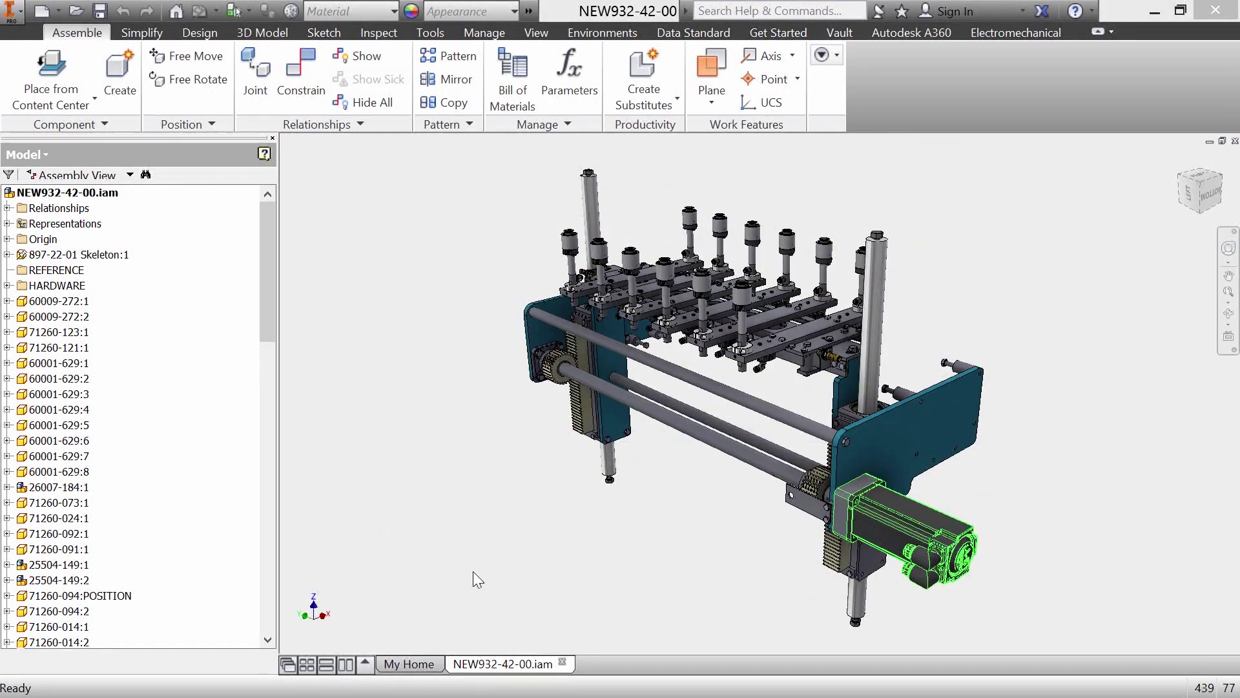
{"action": "left_click", "coordinate": [389, 213]}
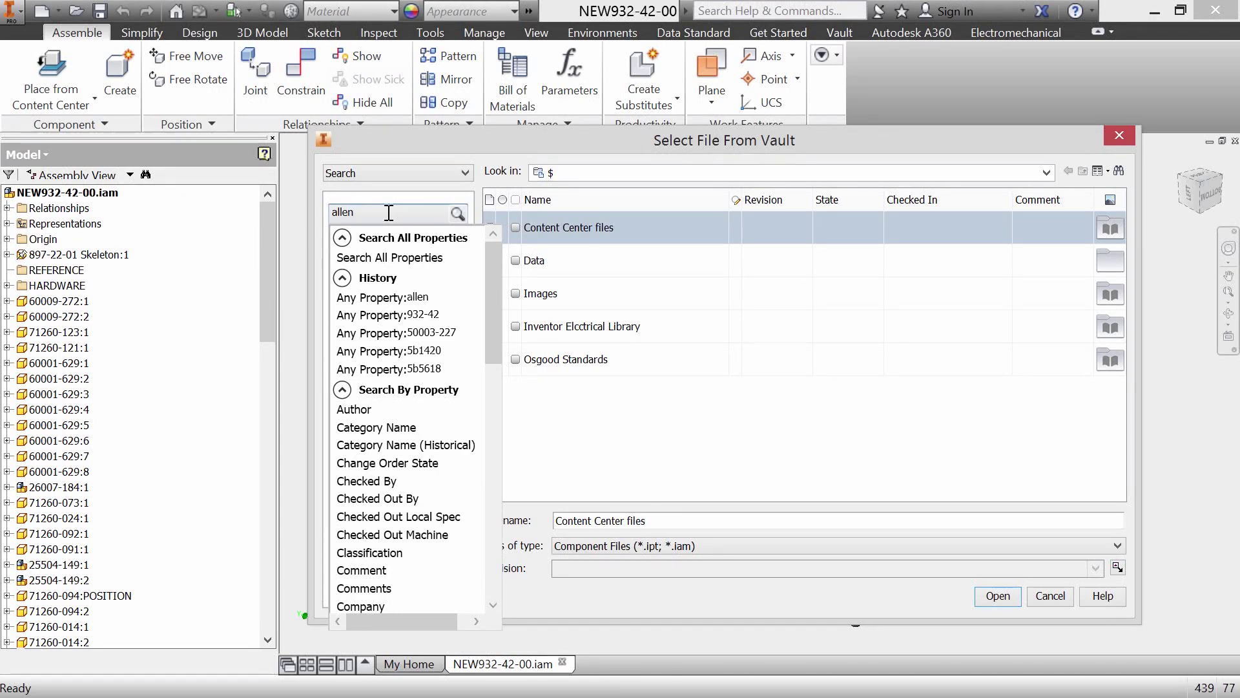
{"action": "key", "text": "Return"}
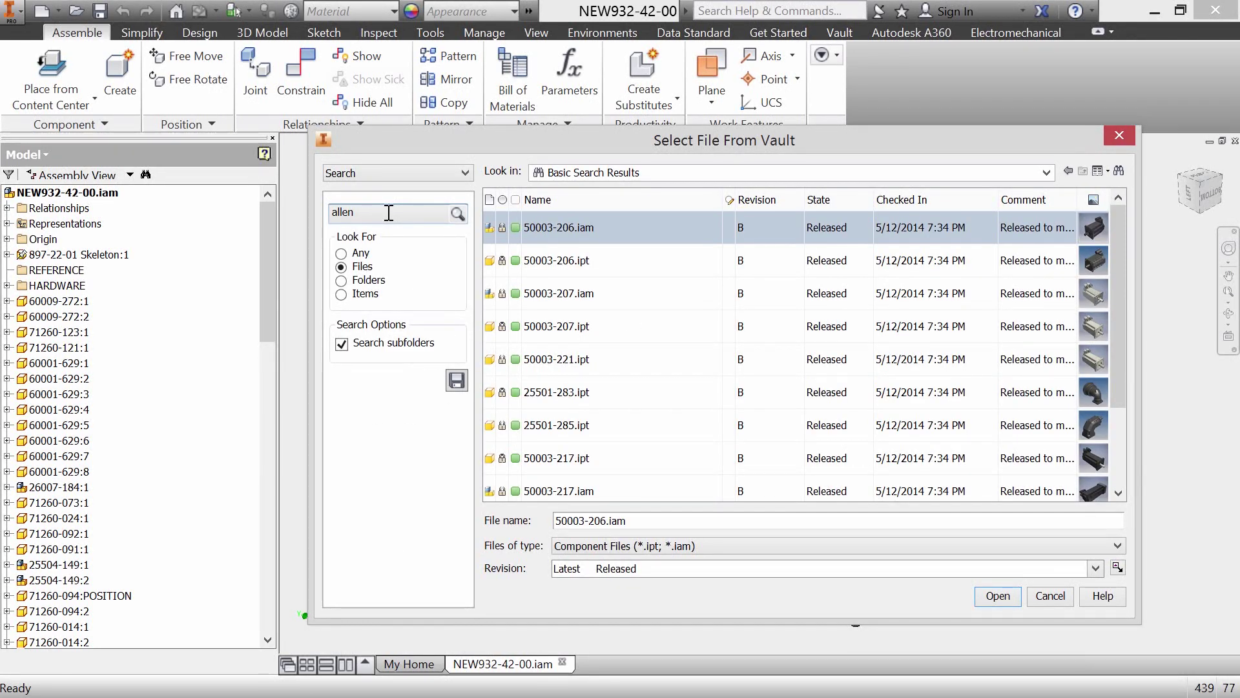
{"action": "double_click", "coordinate": [388, 213]}
{"action": "left_click_drag", "start_coordinate": [1116, 376], "coordinate": [1116, 477]}
{"action": "left_click", "coordinate": [997, 459]}
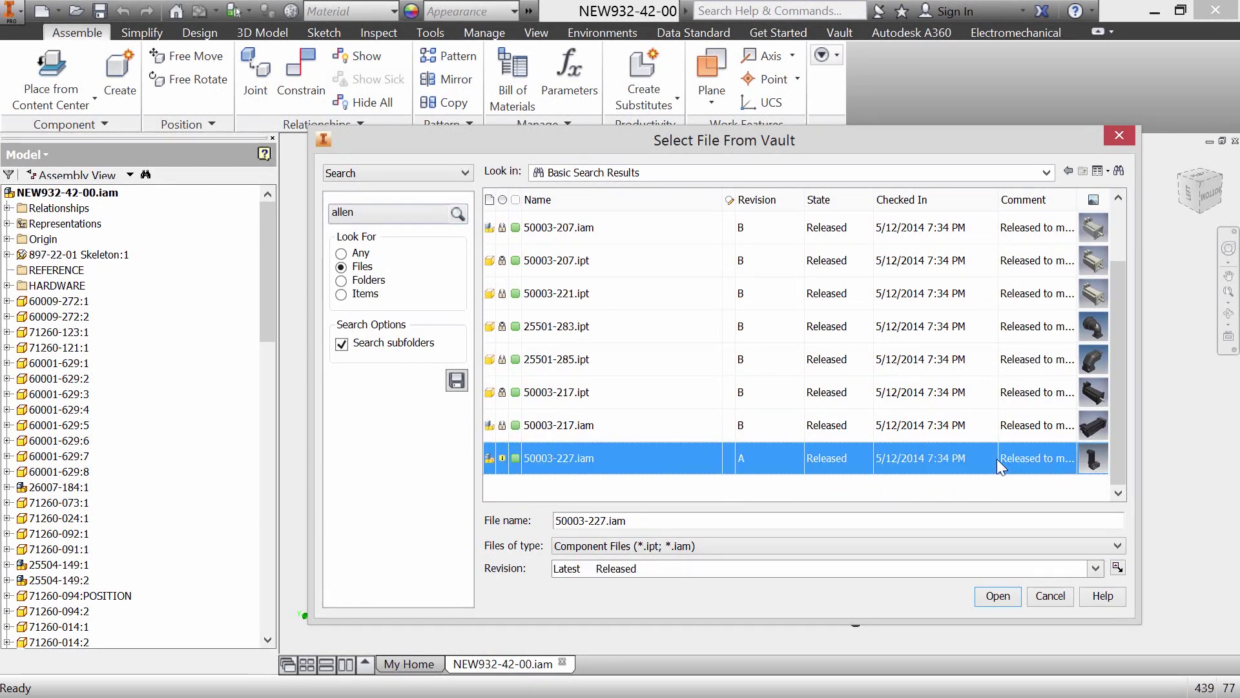
{"action": "left_click", "coordinate": [995, 596]}
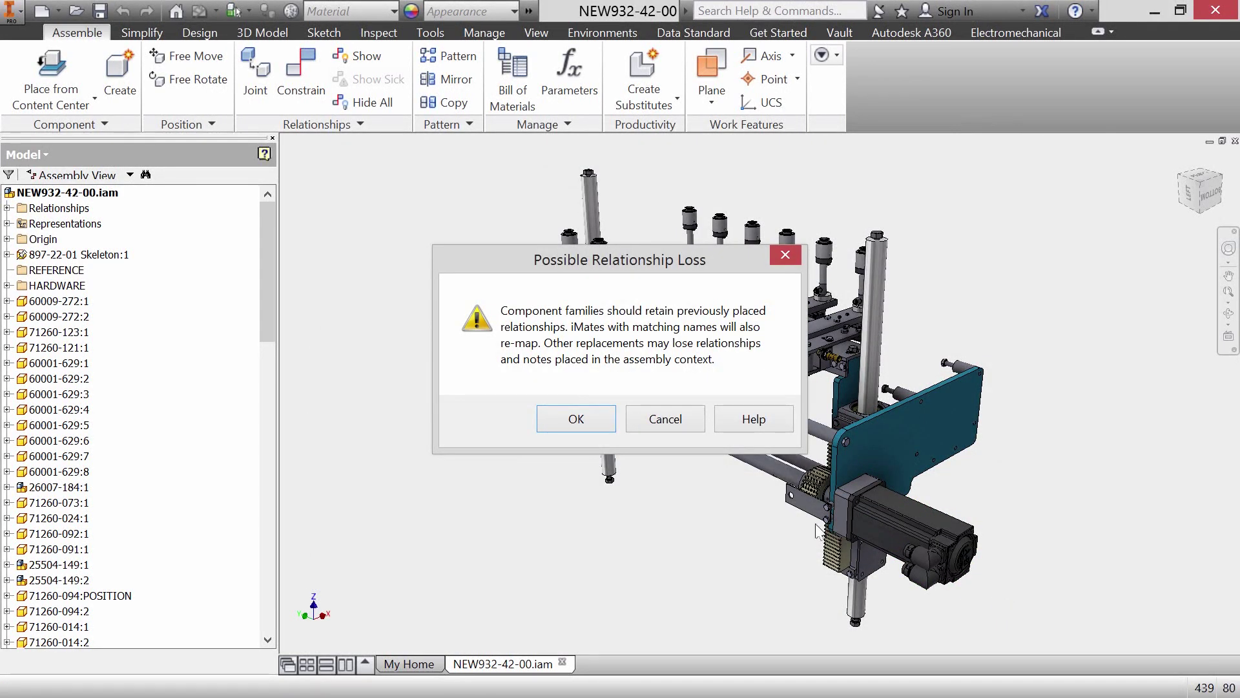
{"action": "left_click", "coordinate": [586, 421]}
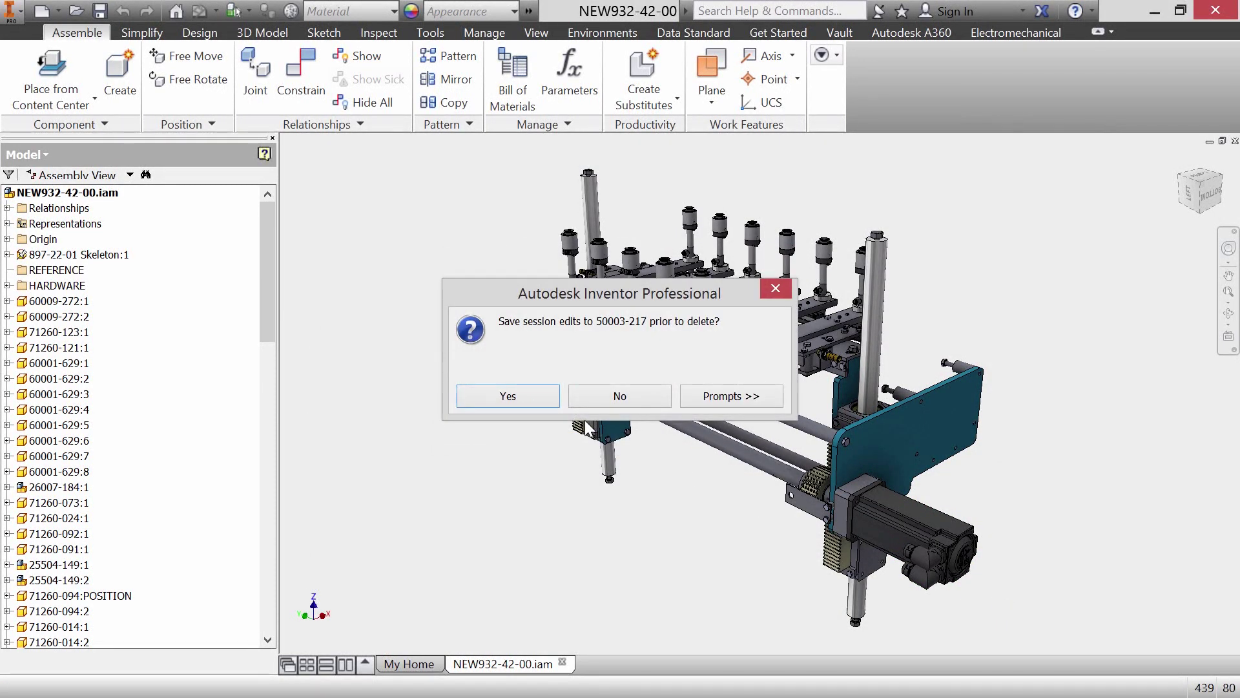
{"action": "left_click", "coordinate": [532, 394]}
{"action": "right_click", "coordinate": [104, 193]}
- Check NEW932-42-00.iam into the vault with the comment 'UPDATED THE SERVO MOTOR.'
{"action": "mouse_move", "coordinate": [162, 218]}
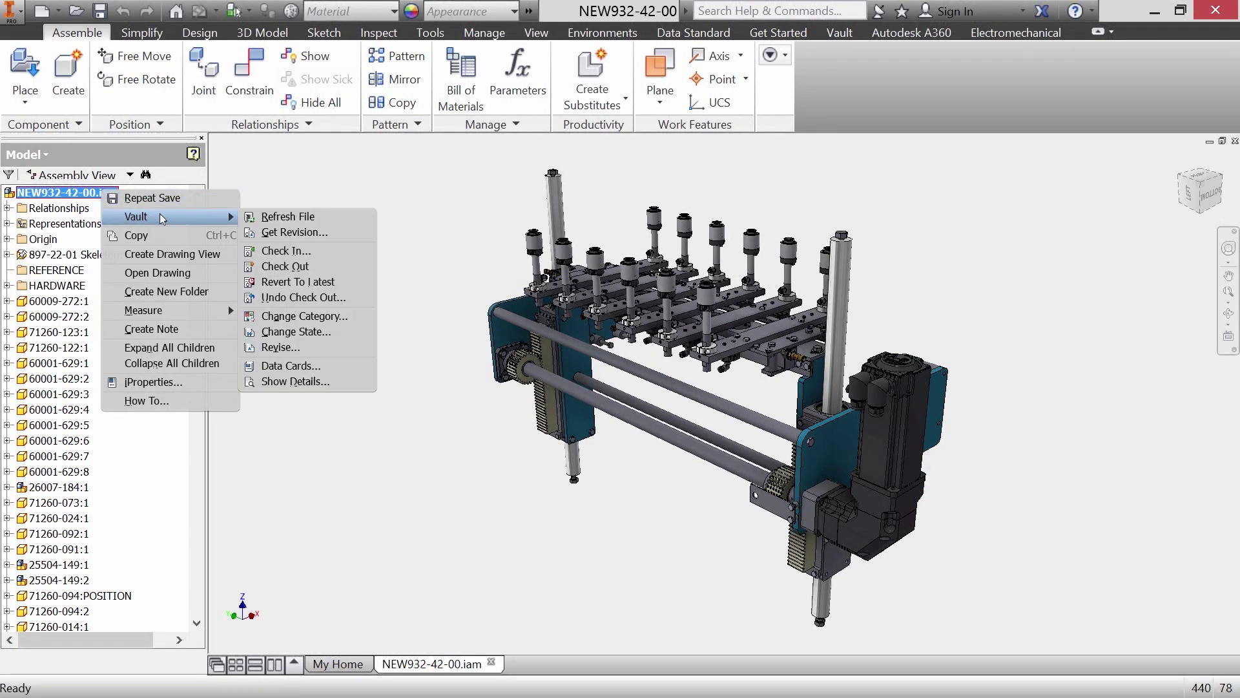
{"action": "left_click", "coordinate": [286, 250]}
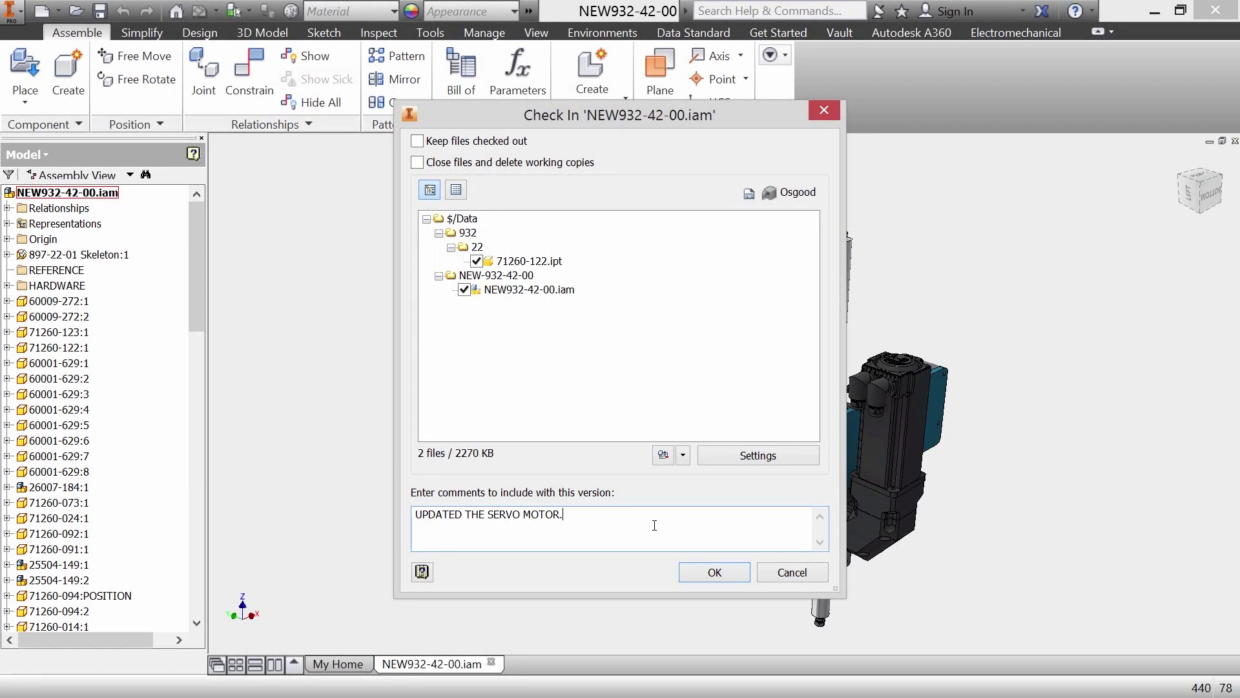
{"action": "left_click", "coordinate": [736, 573]}
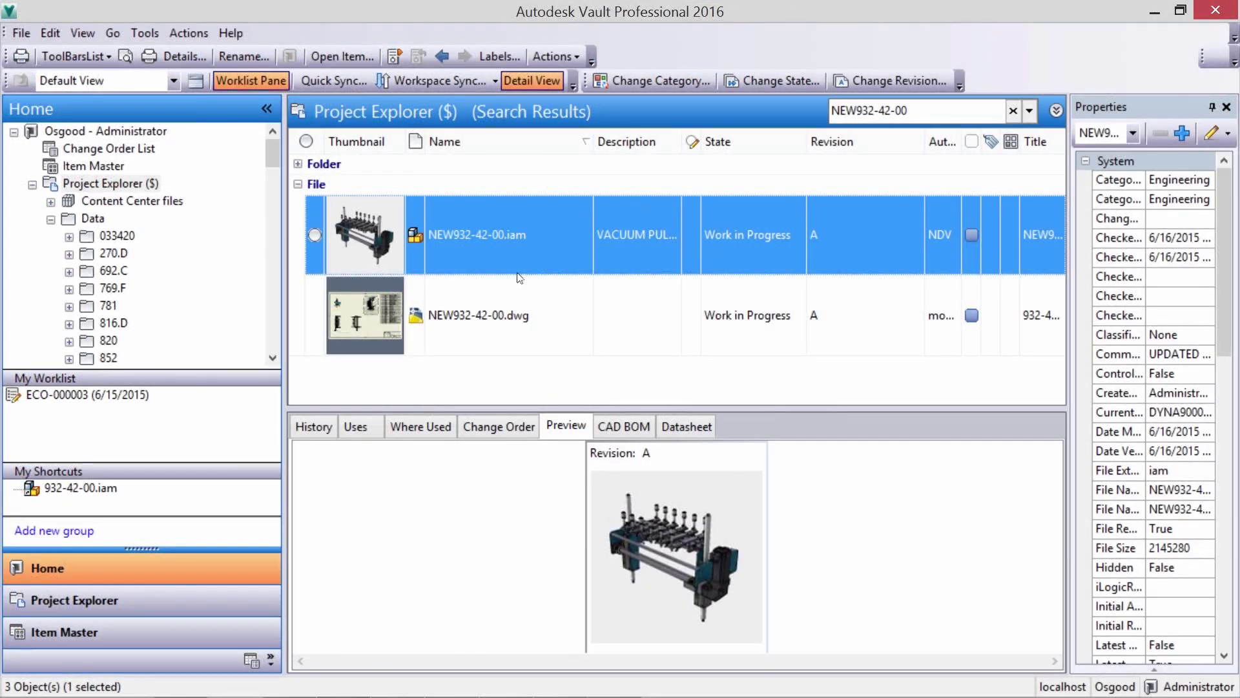
{"action": "right_click", "coordinate": [505, 243]}
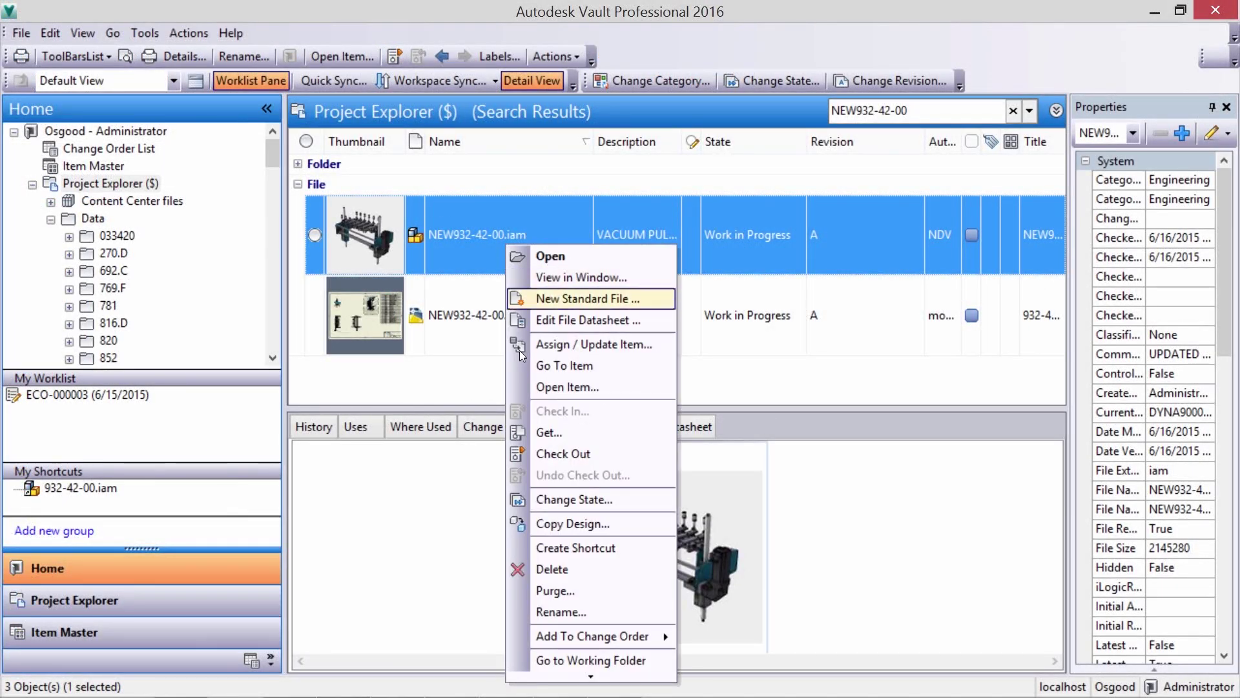
- Change NEW932-42-00.iam's lifecycle state to Released, commented 'Released to manufacturing'
{"action": "left_click", "coordinate": [546, 499]}
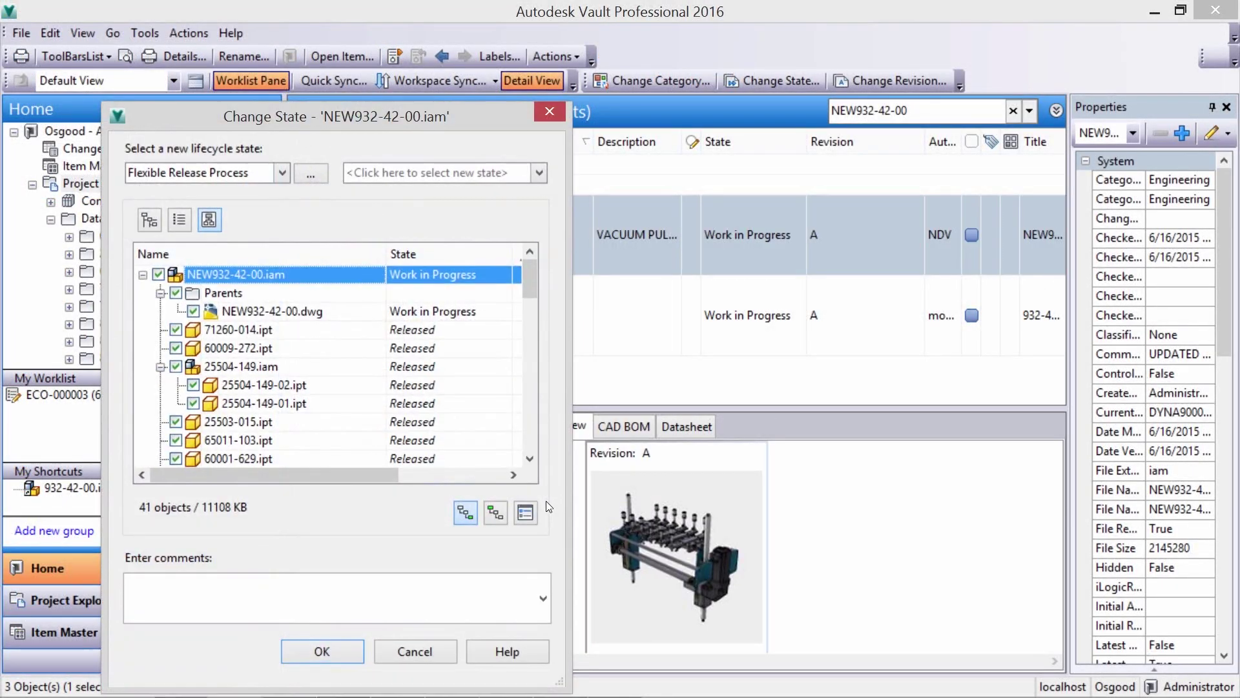
{"action": "left_click", "coordinate": [413, 175]}
{"action": "left_click", "coordinate": [392, 227]}
{"action": "type", "text": "Released to manufacturing"}
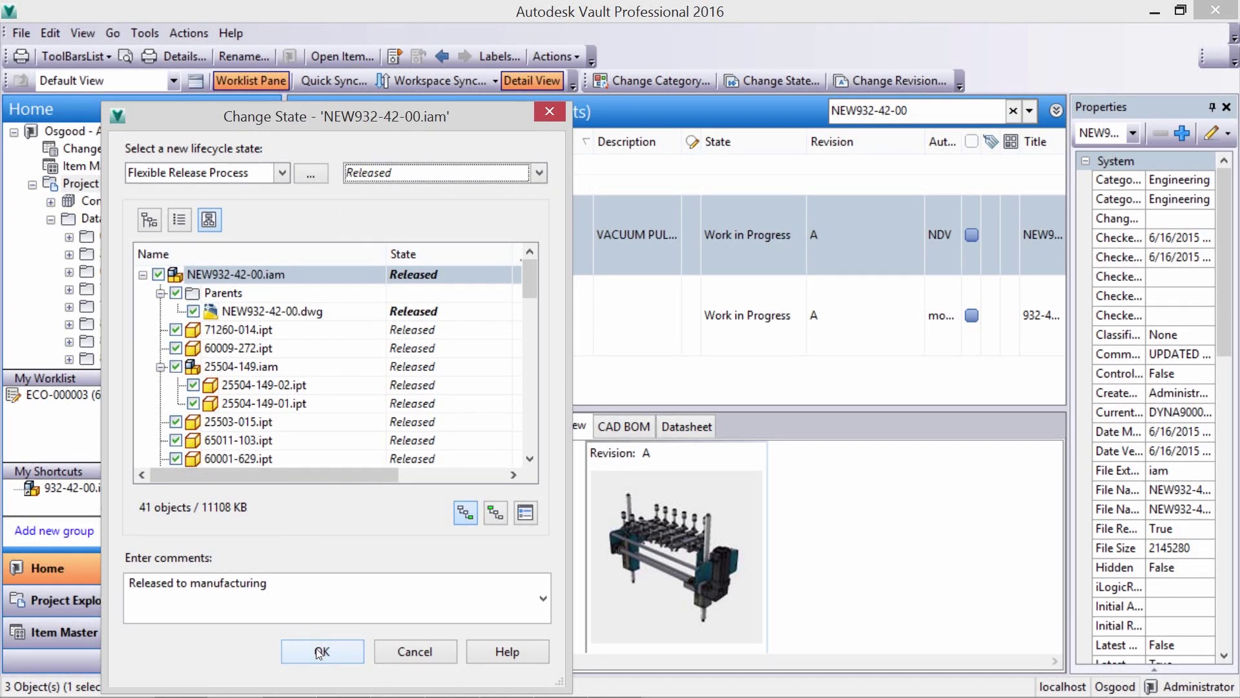